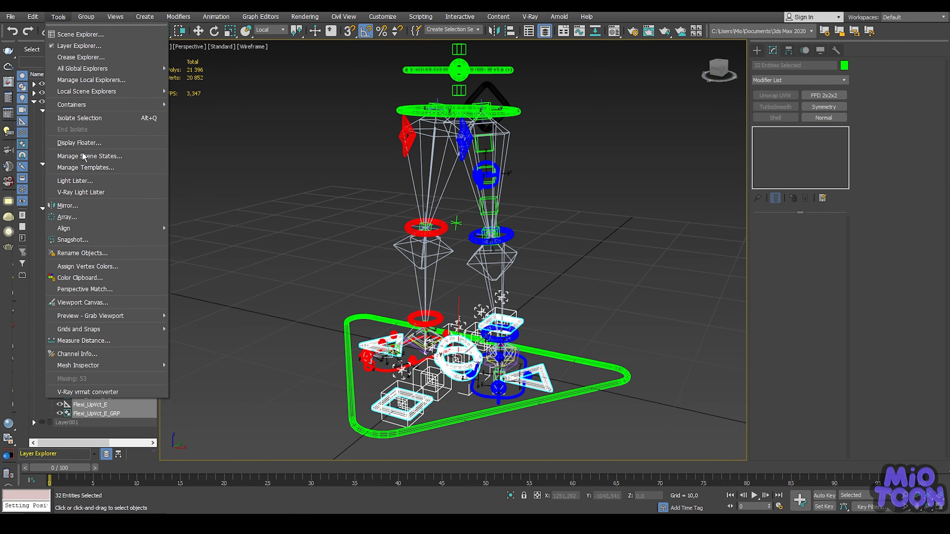
Step: Add the prefix L_Shin_ to the names of all selected Flexi_Line objects without changing their base names
left_click(83, 250)
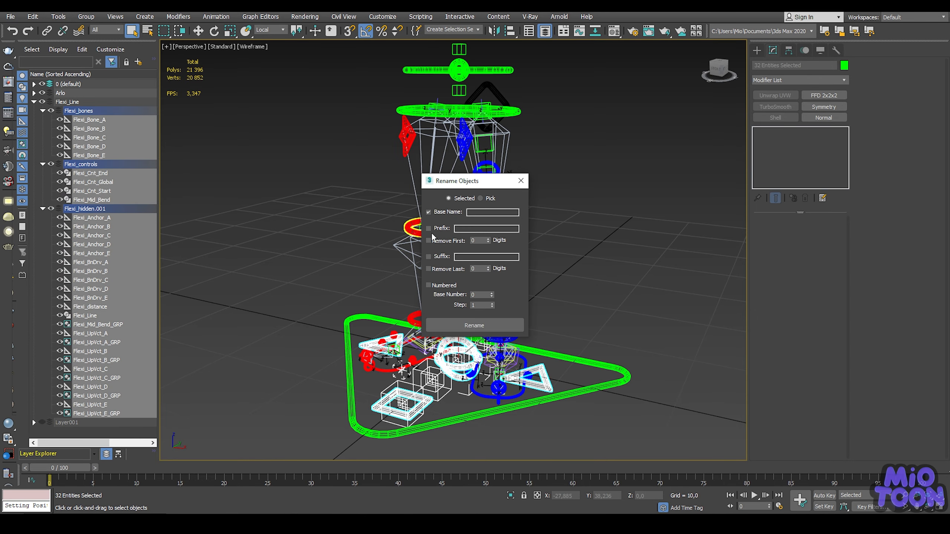
left_click(428, 213)
left_click(465, 229)
left_click(472, 326)
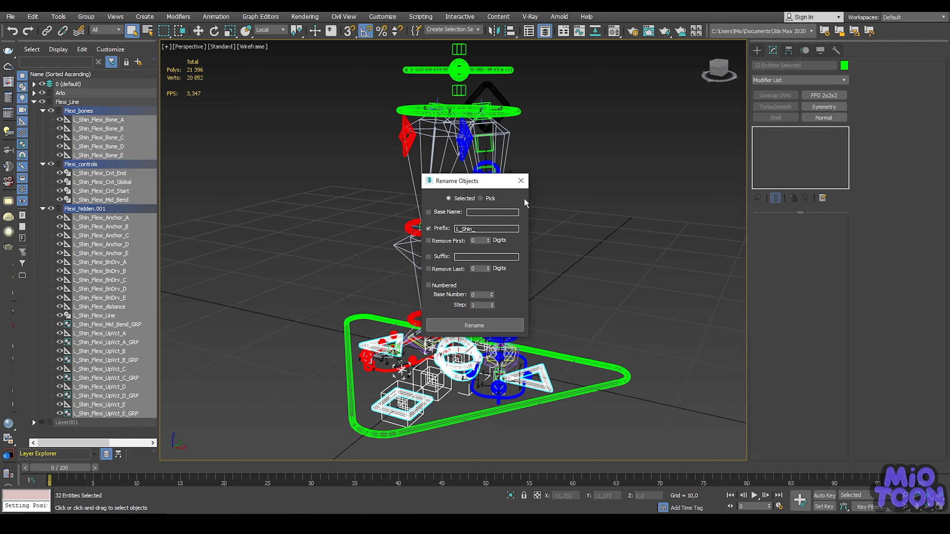
left_click(520, 181)
middle_click_drag(579, 156, 571, 159)
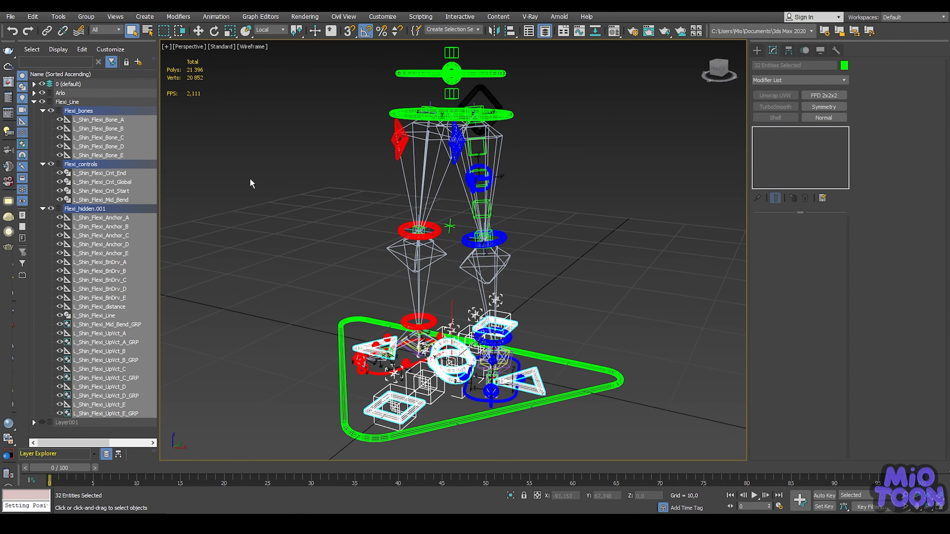
left_click(209, 157)
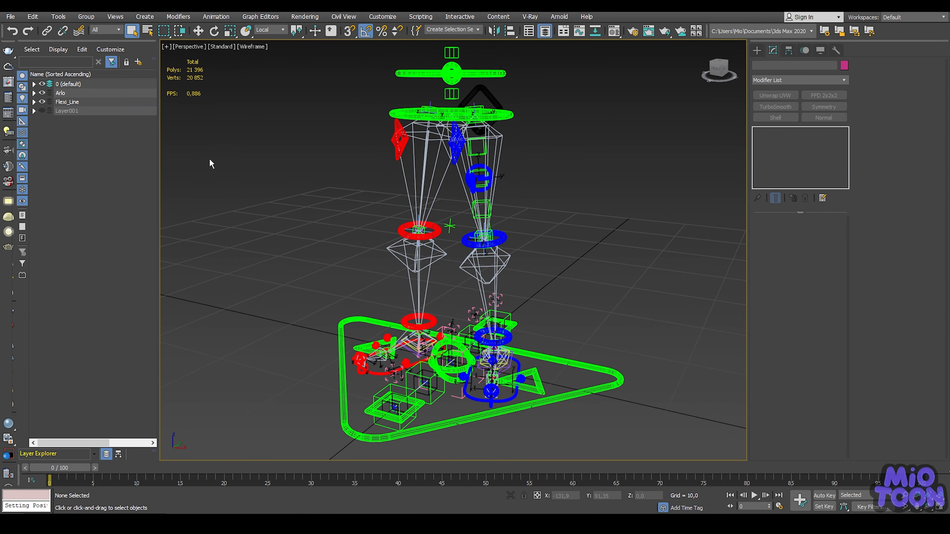
Step: Rename the Flexi_hidden.001 layer to L_Shin_Flexi_hidden and hide it
left_click(34, 102)
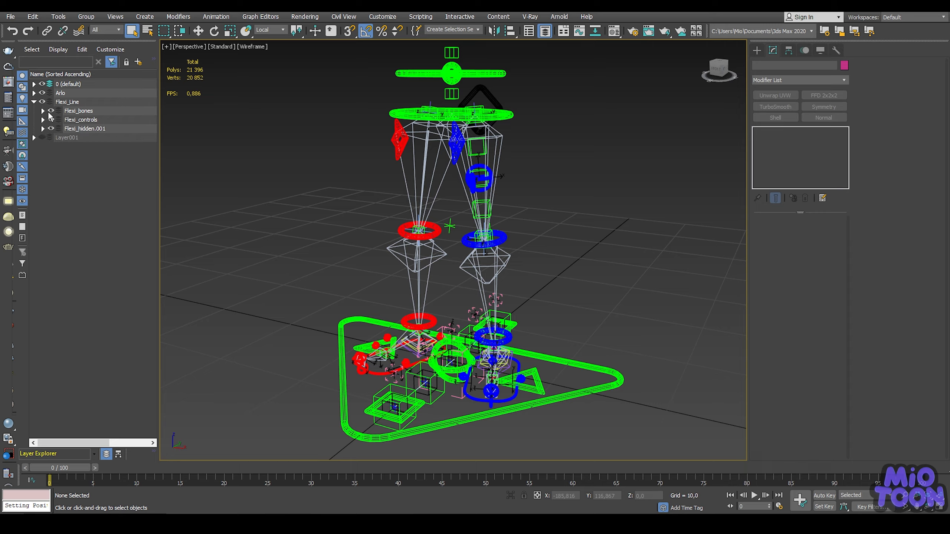
left_click(89, 131)
right_click(96, 129)
left_click(129, 164)
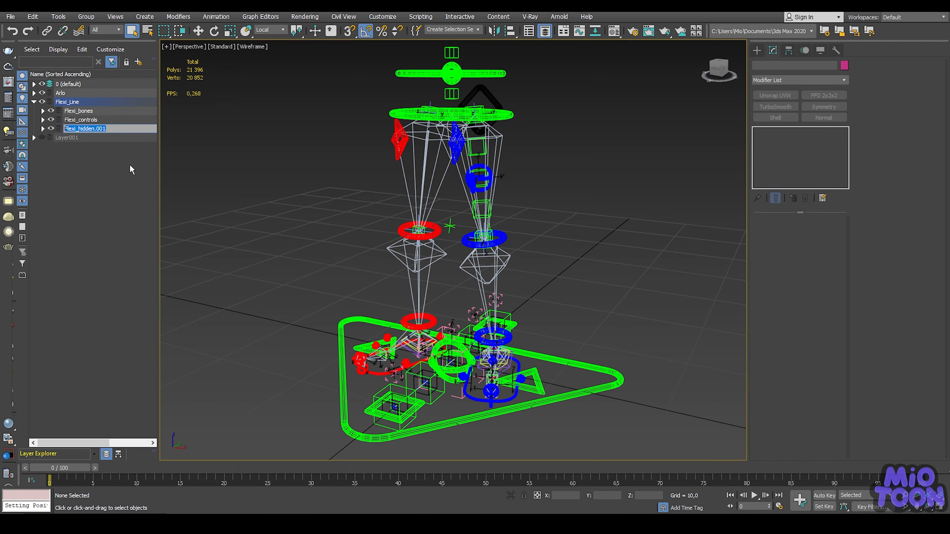
left_click(66, 130)
type("L_Shin_")
key("Return")
middle_click_drag(224, 174, 223, 165)
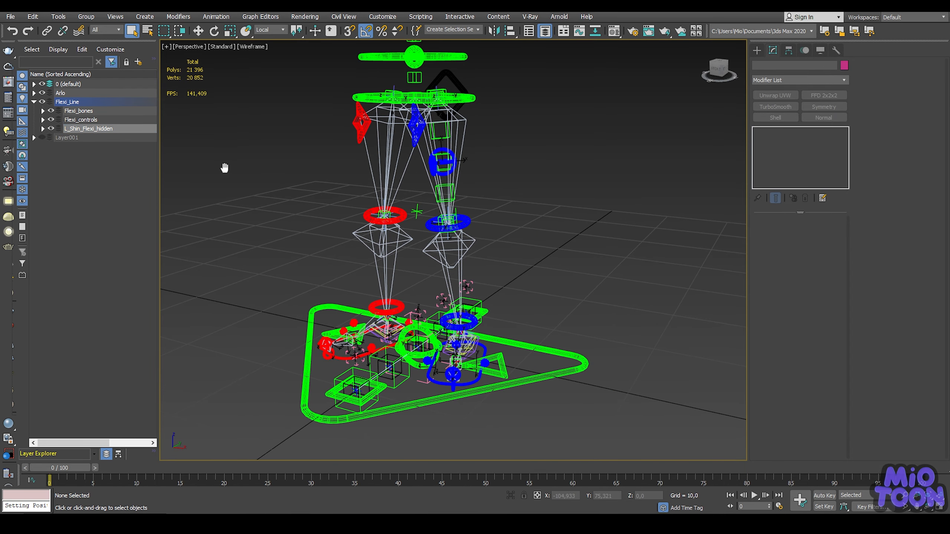
left_click(50, 129)
Step: Apply a Position Constraint to the L_Shin_Flexi_Cnt_Global control, using BnDrv_L_Shin_MAIN as the target
left_click(500, 359)
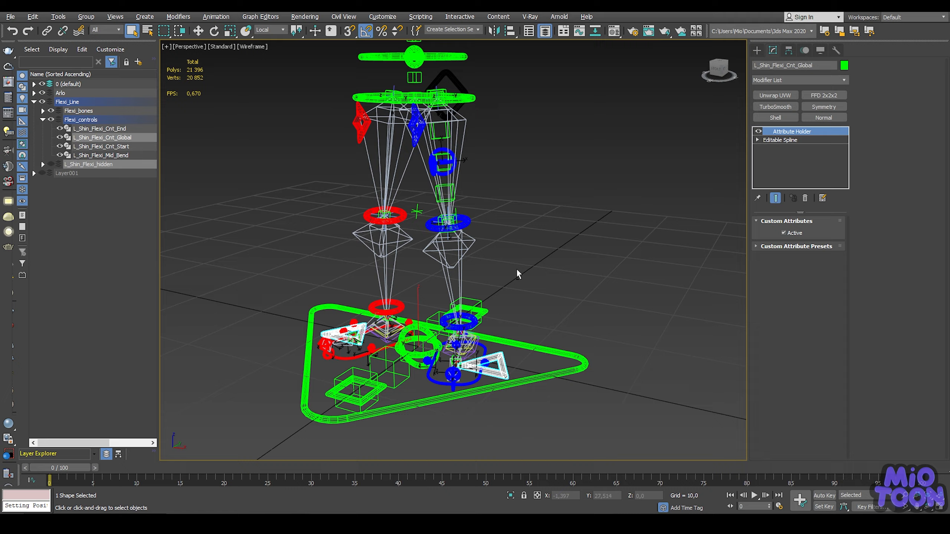
mouse_move(516, 268)
middle_mouse_down("alt")
mouse_move(552, 255)
mouse_move(523, 266)
middle_mouse_up("alt")
right_click(522, 269)
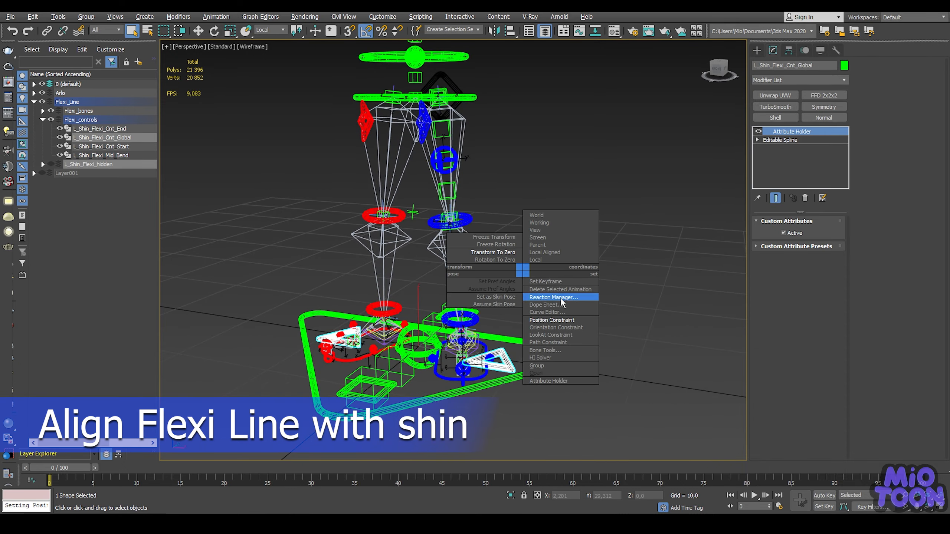
left_click(564, 319)
scroll(483, 268, "up", 5)
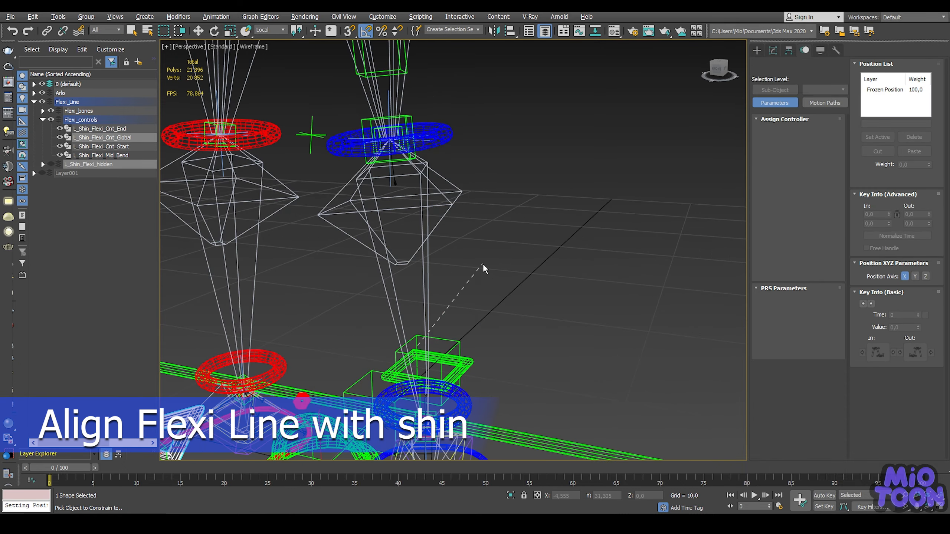
left_click(430, 269)
middle_click_drag(484, 275, 484, 208)
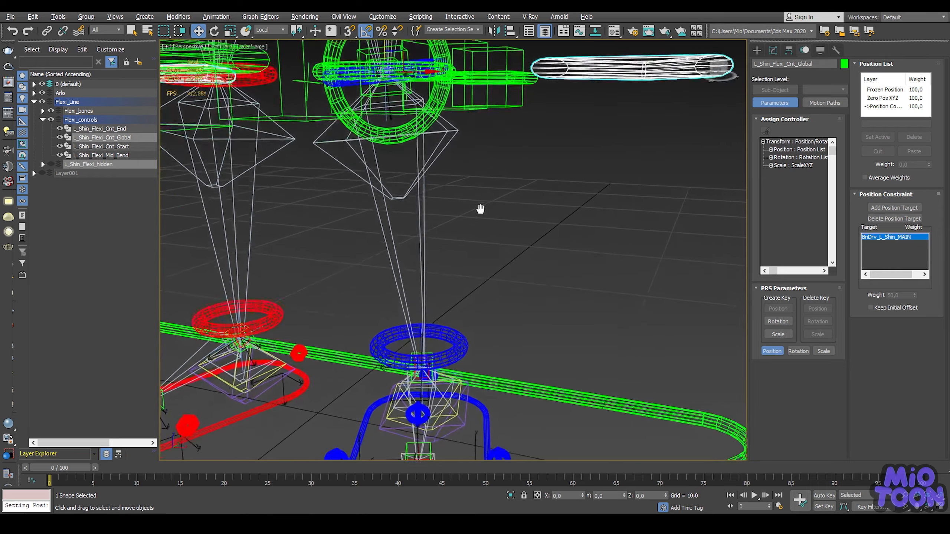
Step: Add Bone_L_Ankle as a second position target of the L_Shin_Flexi_Cnt_Global control
left_click(894, 208)
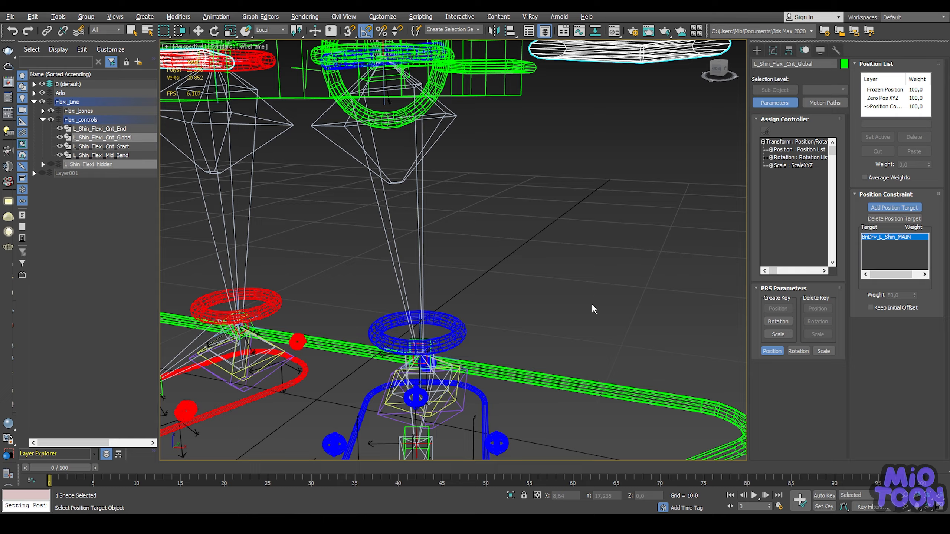
scroll(518, 251, "down", 5)
middle_click_drag(475, 255, 442, 279, "alt")
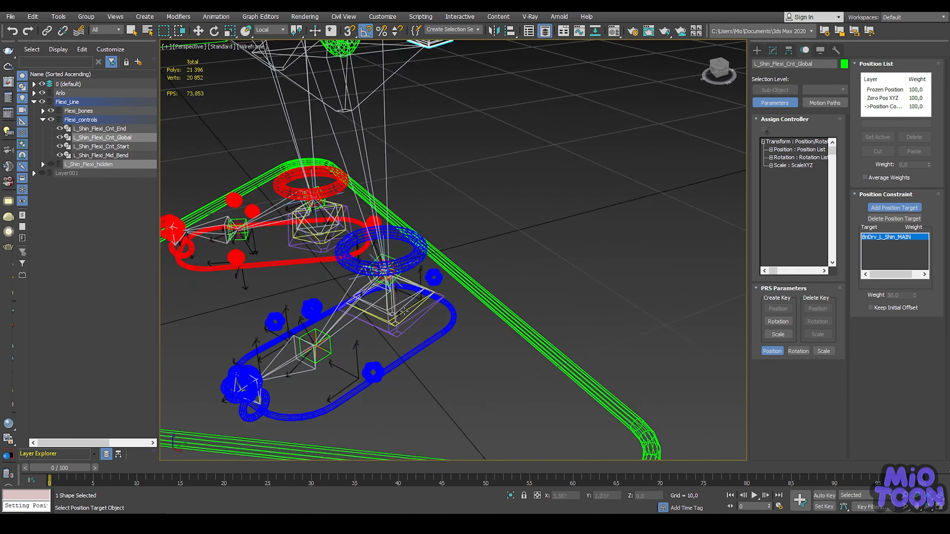
left_click(346, 325)
scroll(632, 247, "down", 5)
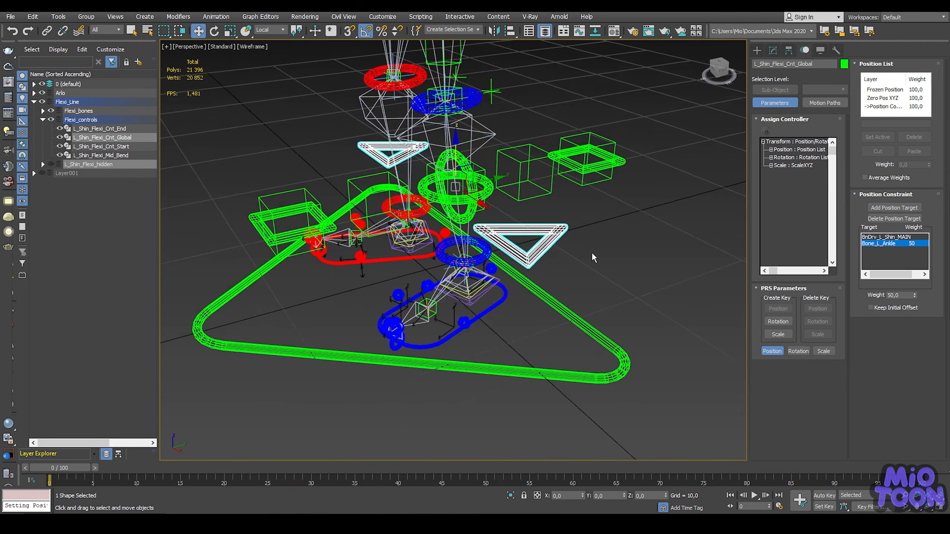
Step: Create a Point helper beside the rig and display it as a cross and box without the axis tripod
middle_click_drag(592, 252, 548, 302)
middle_click_drag(548, 303, 567, 278, "alt")
scroll(580, 281, "up", 3)
left_click(757, 50)
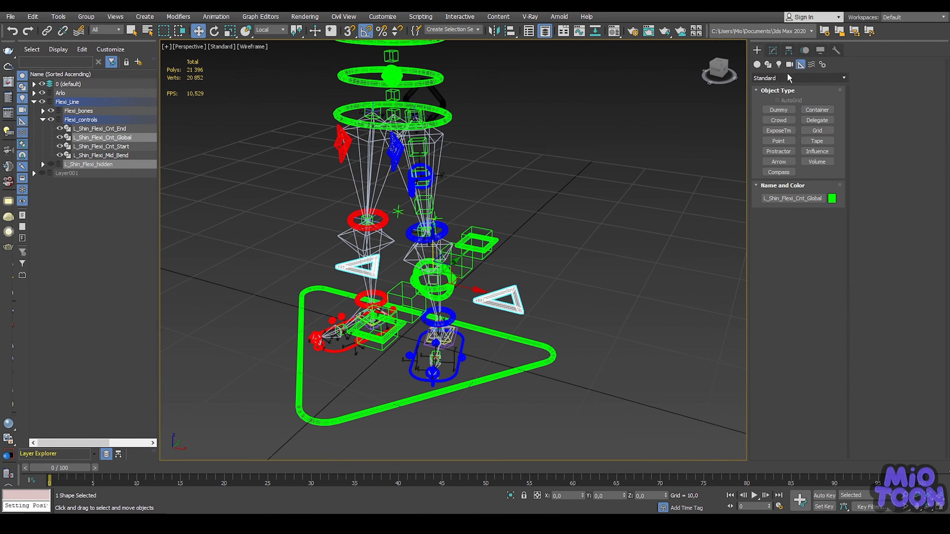
left_click(779, 141)
left_click(605, 312)
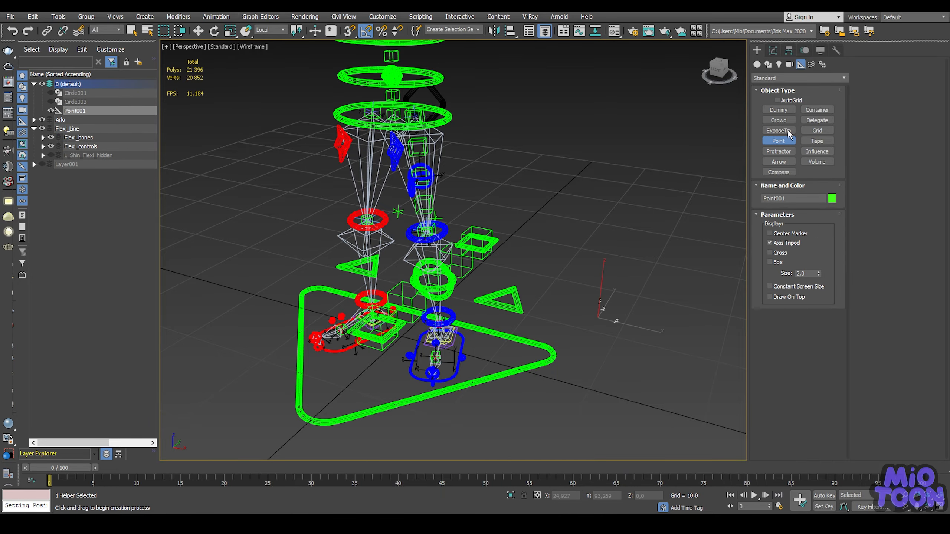
left_click(772, 50)
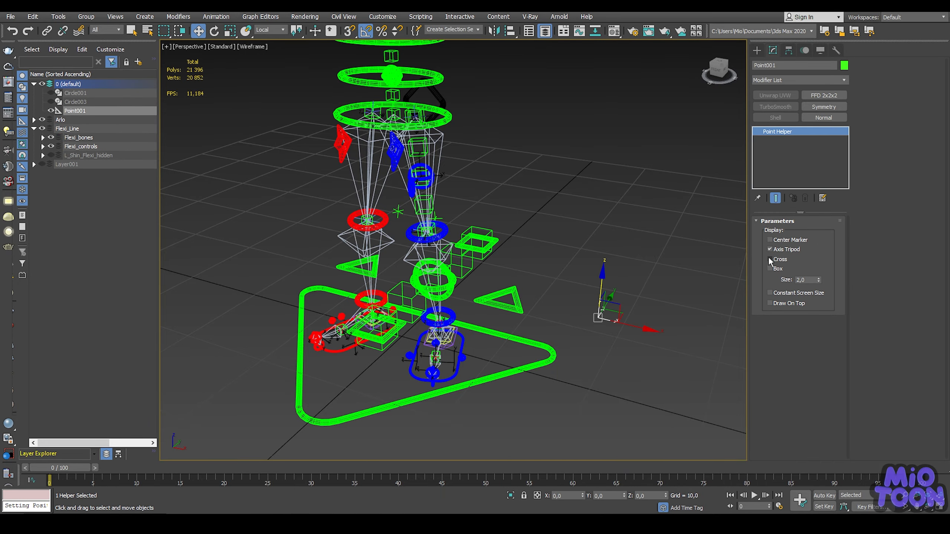
left_click(770, 269)
left_click(770, 250)
Step: Align the point helper to BnDrv_L_Shin_MAIN, pivot to pivot, in position and orientation on all three axes
key("alt+a")
scroll(458, 248, "up", 2)
scroll(458, 248, "up", 3)
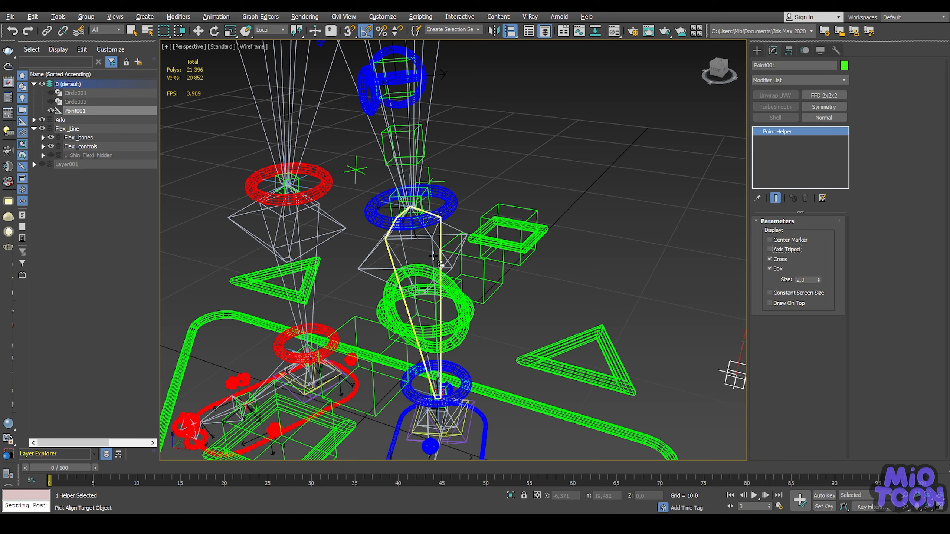
left_click(433, 252)
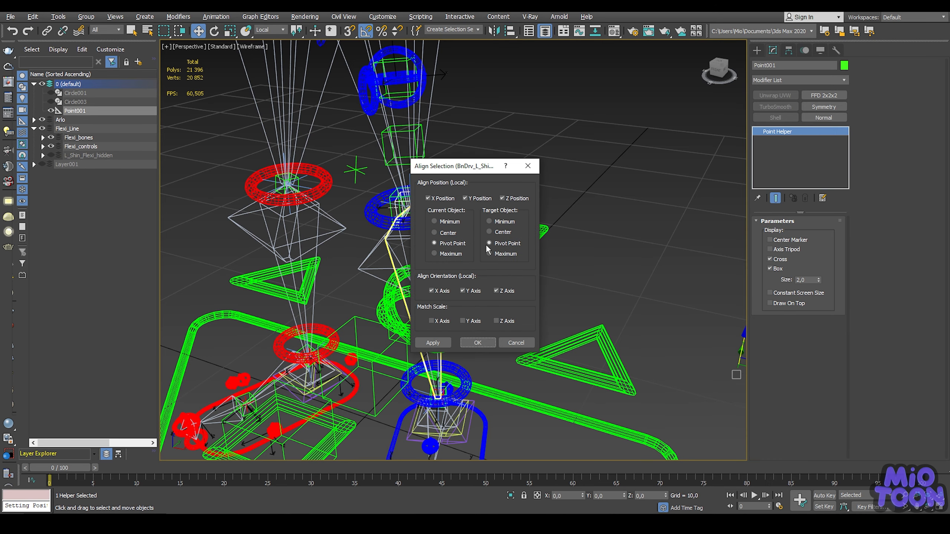
left_click(478, 343)
Step: Move the point helper away from the shin bone to stand clear of the blue knee ring
middle_click_drag(463, 217, 458, 160, "alt")
left_click_drag(369, 212, 484, 203)
middle_click_drag(595, 202, 604, 250, "alt")
Step: Apply a LookAt Constraint to the L_Shin_Flexi_Cnt_Global control, aimed at BnDrv_L_Shin_MAIN
left_click(618, 294)
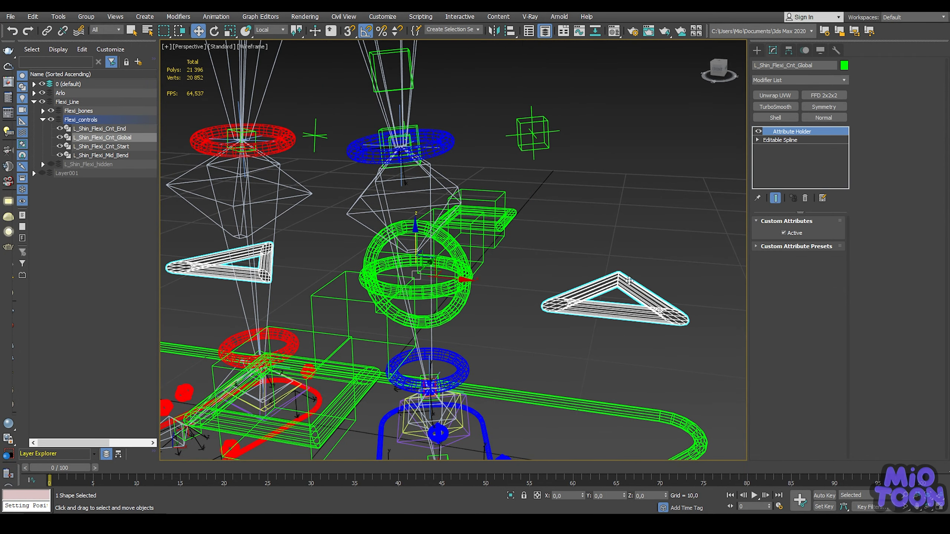
middle_click_drag(618, 294, 605, 219, "alt")
right_click(599, 221)
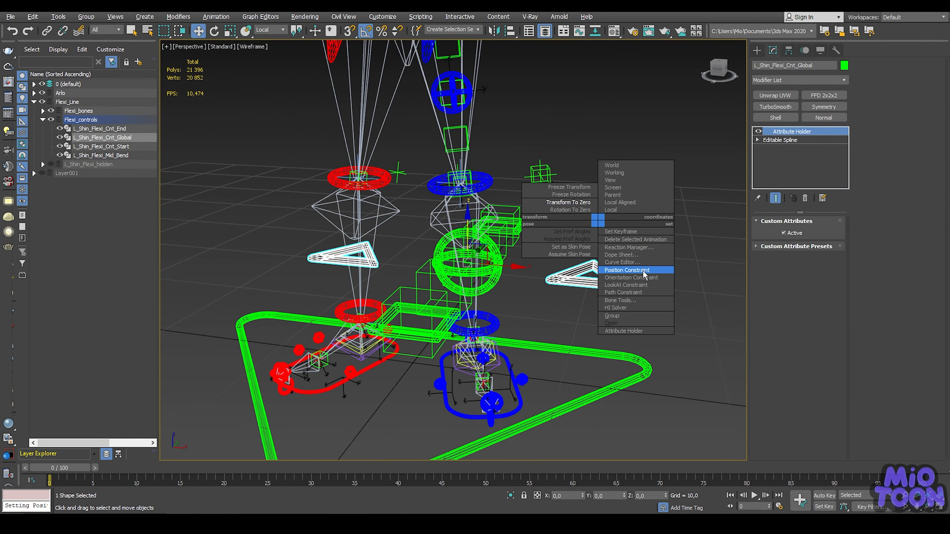
left_click(632, 270)
left_click(475, 222)
scroll(448, 216, "up", 3)
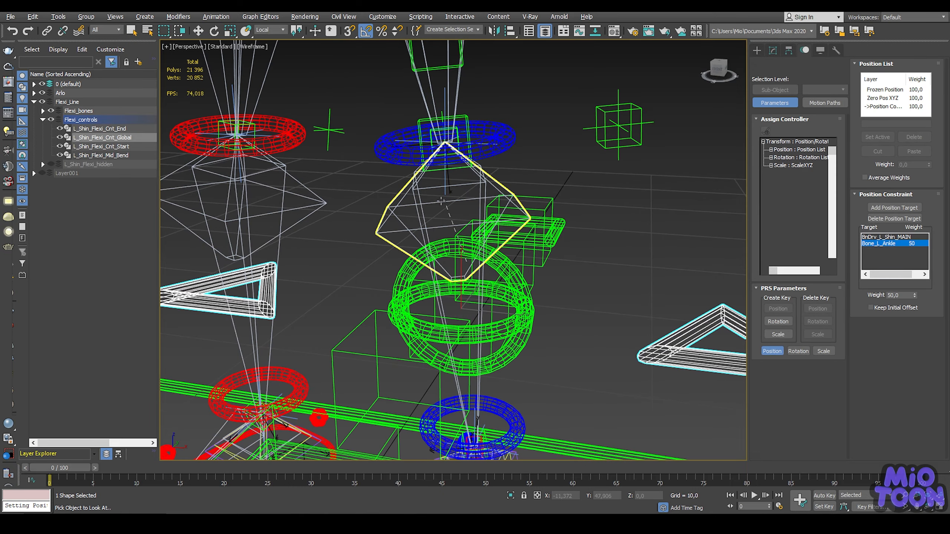
left_click(417, 208)
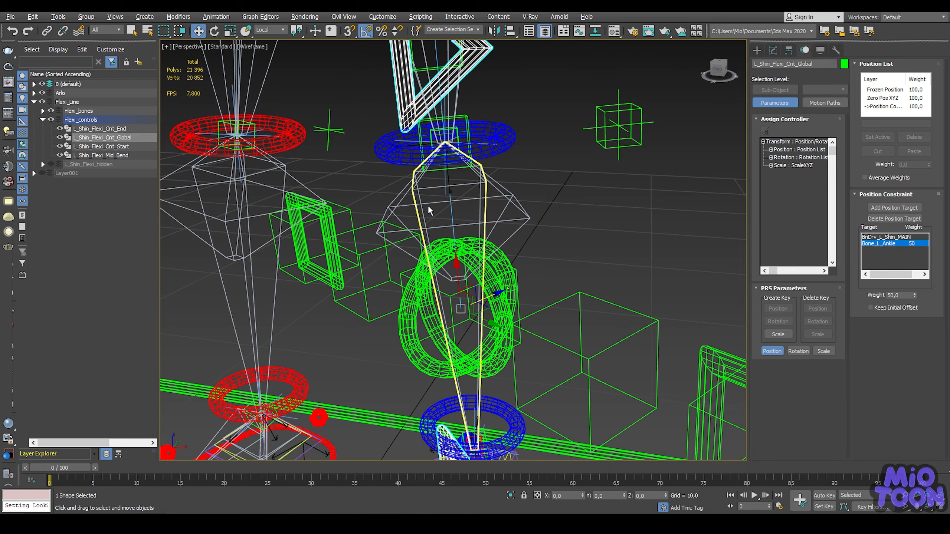
Step: Set the LookAt axis of the L_Shin_Flexi_Cnt_Global rotation constraint to Y
scroll(430, 210, "down", 5)
middle_click_drag(516, 196, 524, 233)
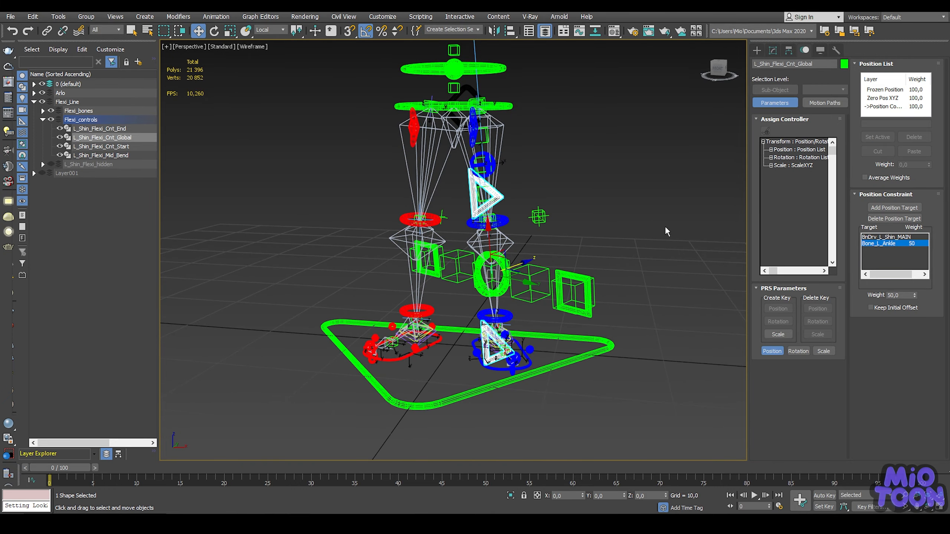
scroll(648, 224, "up", 3)
middle_click_drag(603, 217, 628, 172)
left_click(804, 350)
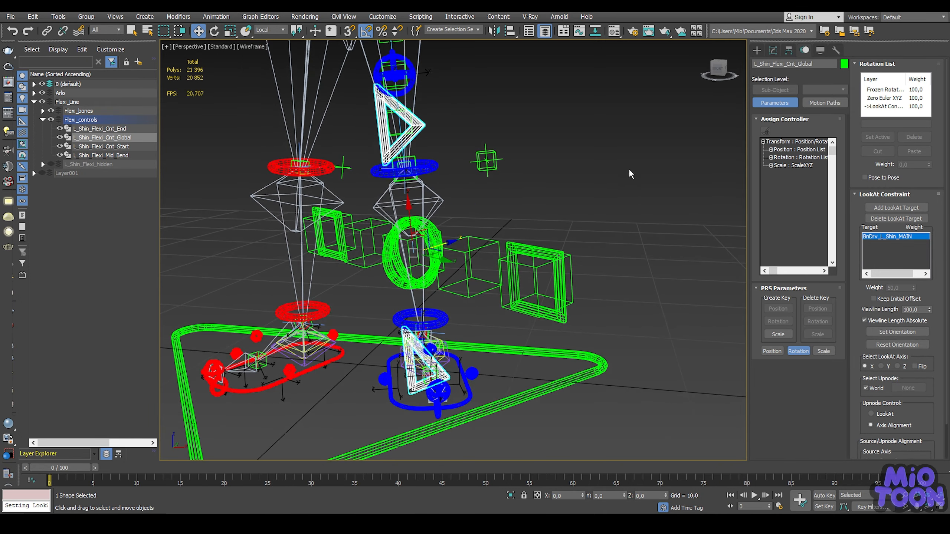
left_click(882, 366)
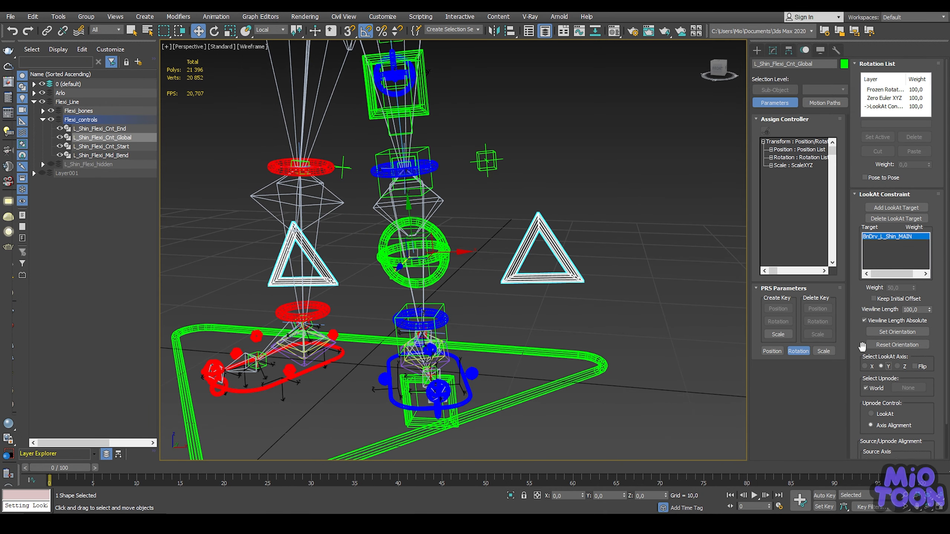
Step: Set the constraint's upnode control to LookAt and replace the World upnode with the new point helper
scroll(860, 337, "down", 2)
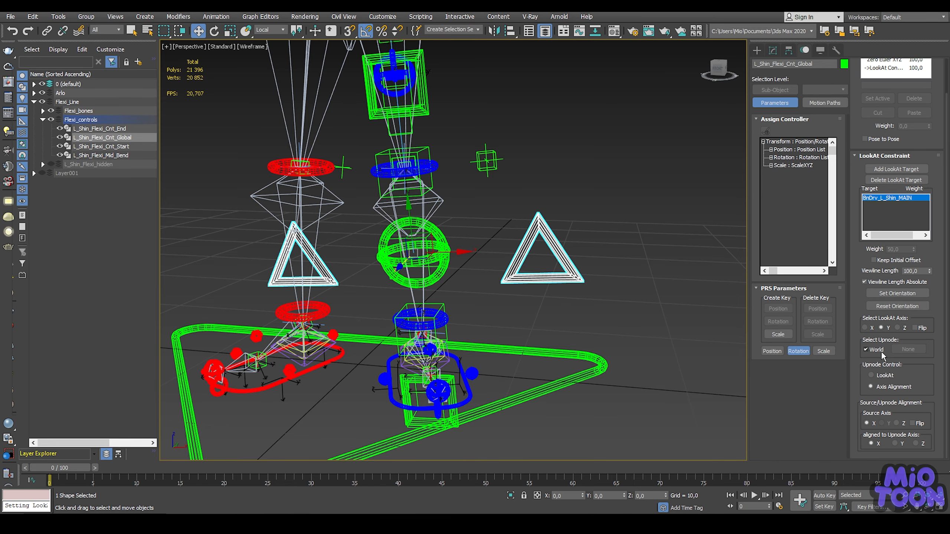
left_click(872, 376)
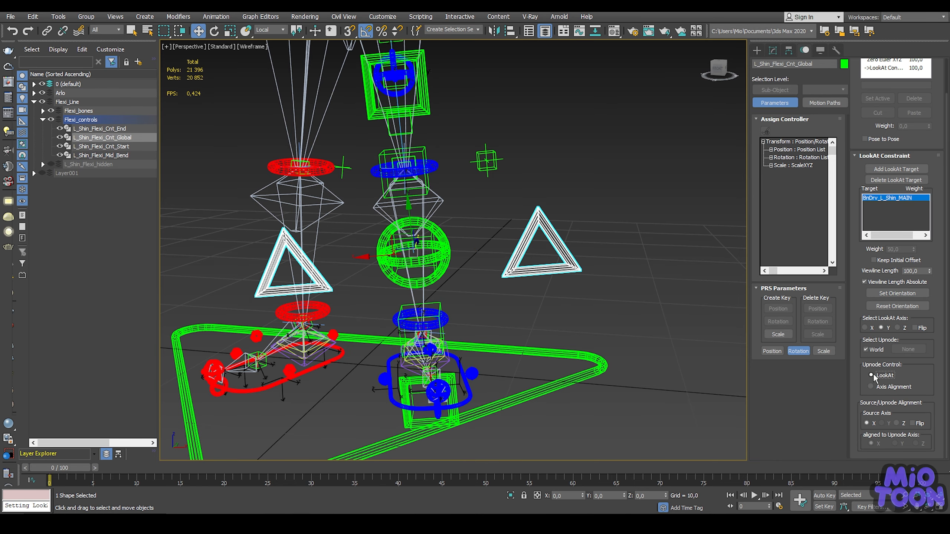
left_click(866, 350)
left_click(909, 350)
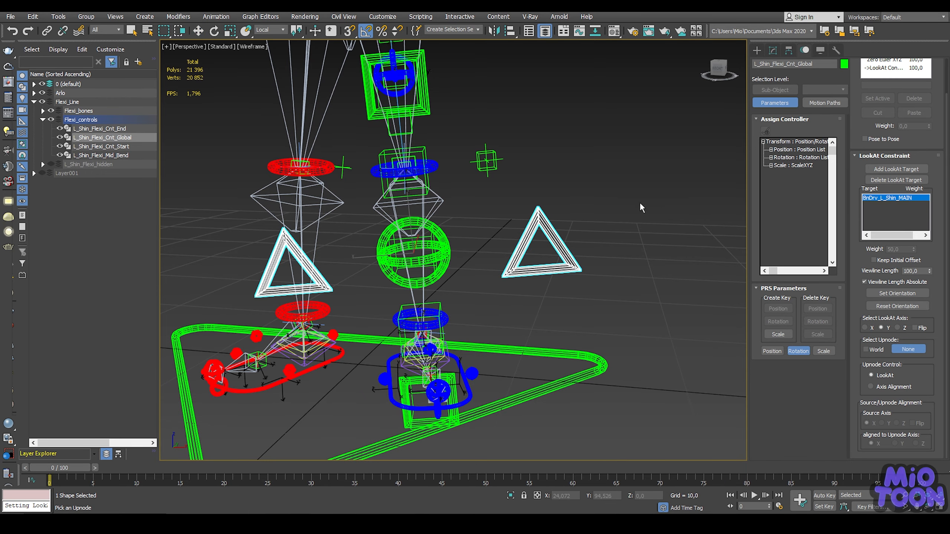
left_click(496, 160)
middle_click_drag(513, 227, 633, 225, "alt")
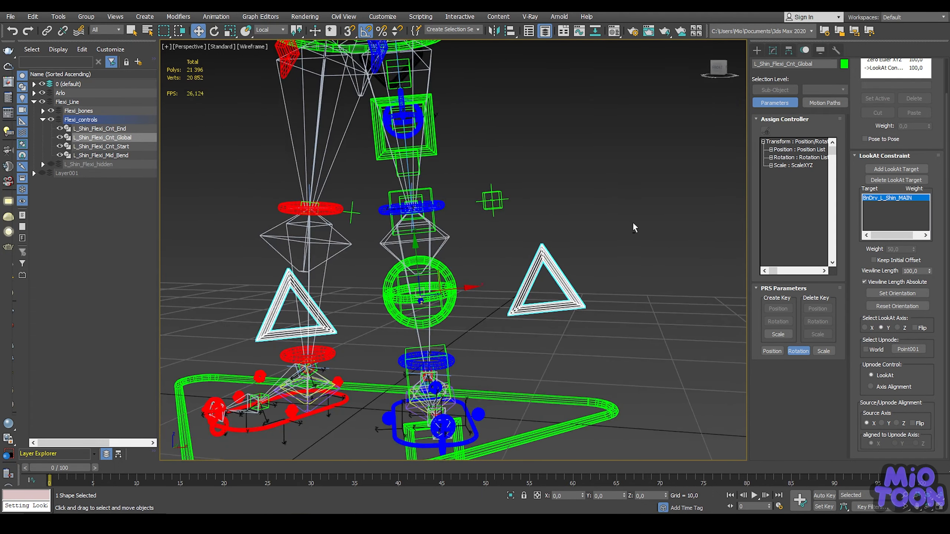
Step: Scale the L_Shin_Flexi_Cnt_Global control uniformly to about 55 percent to fit the shin's length
left_click(773, 50)
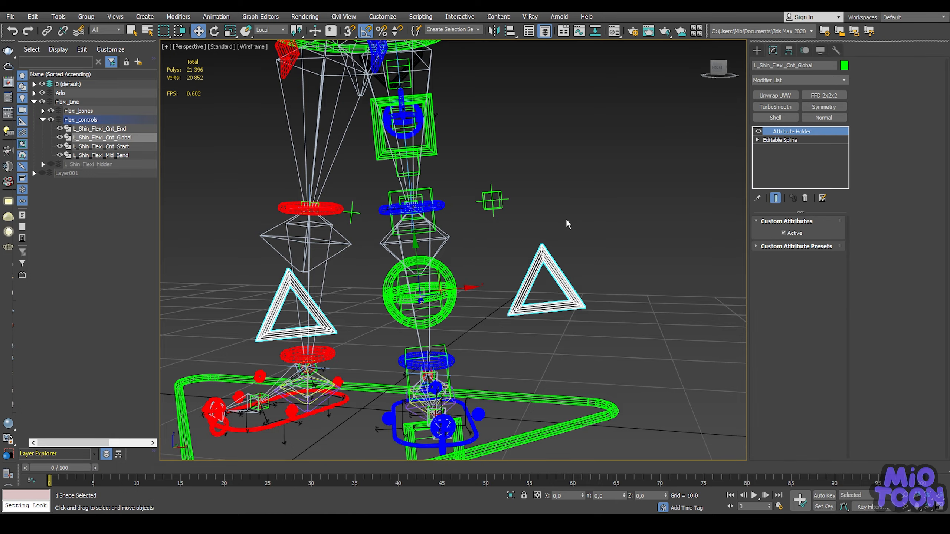
mouse_move(519, 234)
middle_mouse_down()
mouse_move(526, 226)
mouse_move(534, 244)
middle_mouse_up()
key("r")
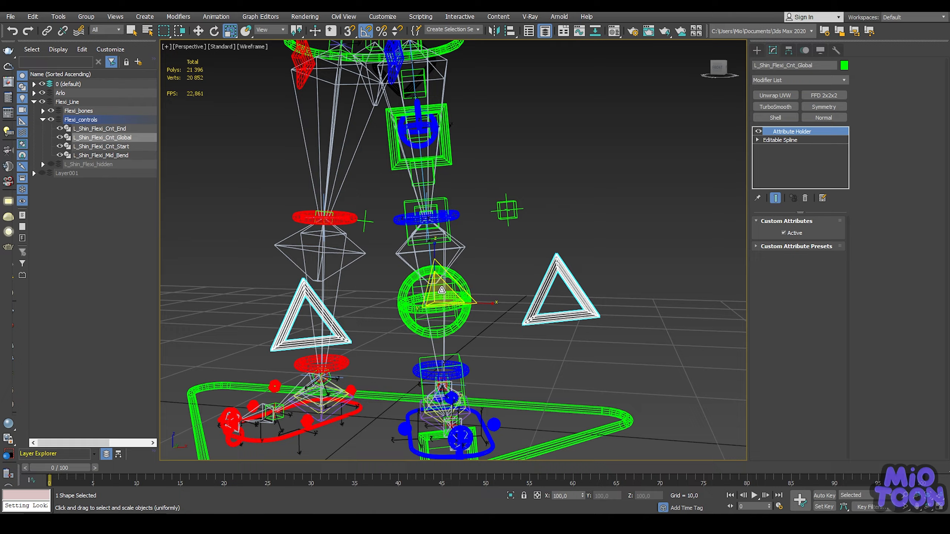
left_click_drag(437, 297, 438, 327)
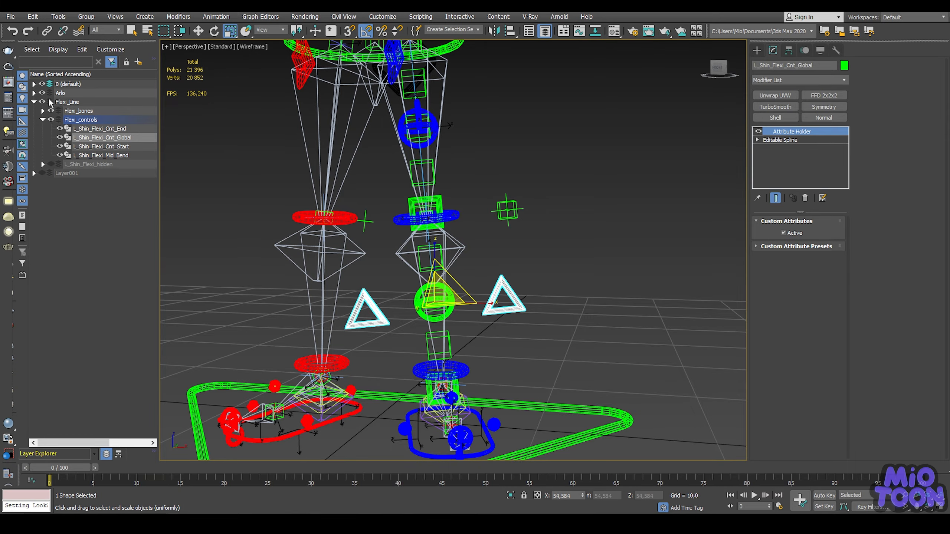
Step: Hide the Controls layer inside the Arlo layer
left_click(34, 93)
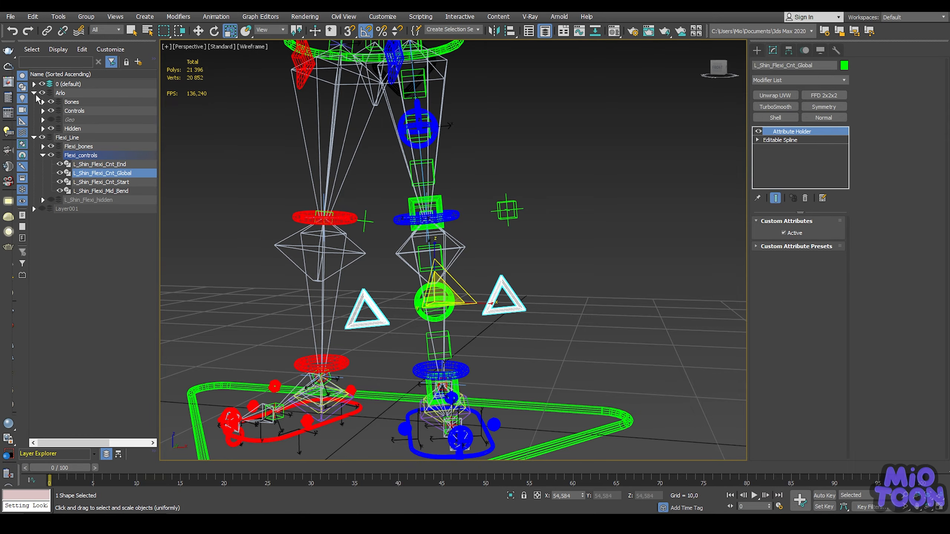
left_click(52, 111)
scroll(411, 278, "up", 3)
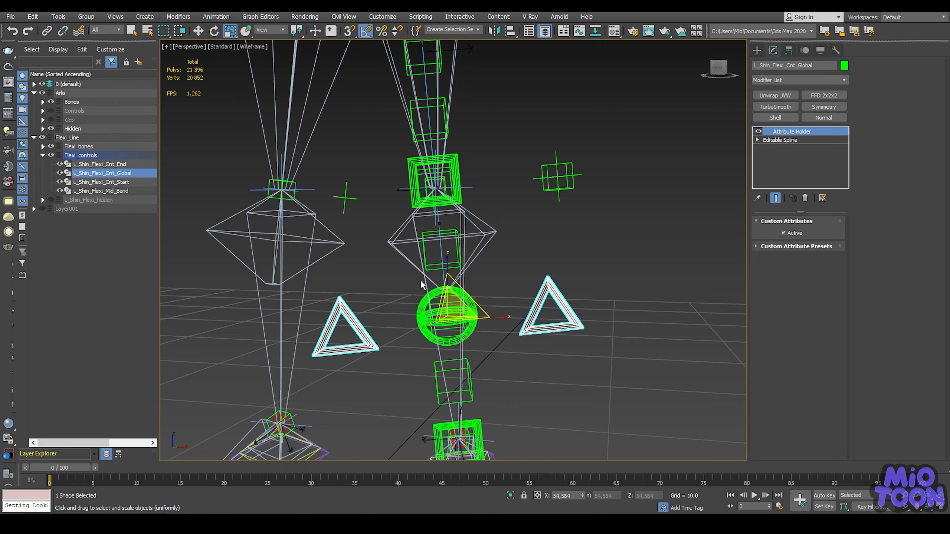
Step: Fine-tune the uniform scale of the L_Shin_Flexi_Cnt_Global control to about 51.6 percent so it fits the shin
middle_click_drag(418, 281, 408, 309)
left_click_drag(440, 343, 439, 347)
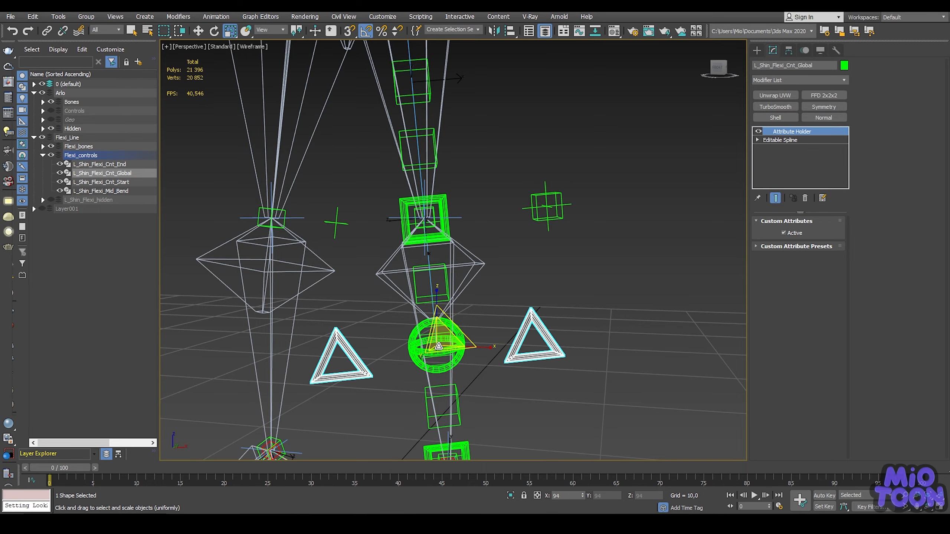
scroll(440, 345, "up", 5)
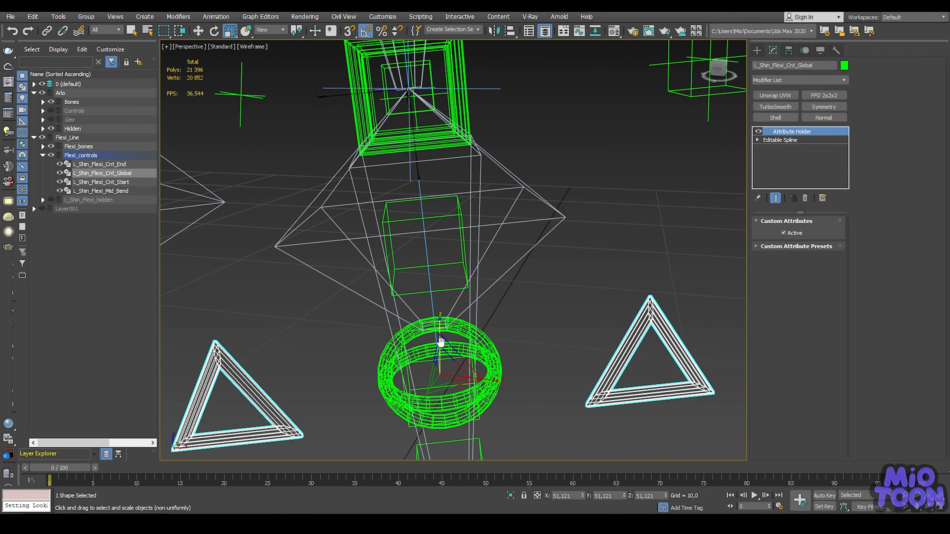
middle_click_drag(441, 342, 442, 342, "alt")
left_click_drag(444, 370, 443, 371)
middle_click_drag(502, 227, 524, 259)
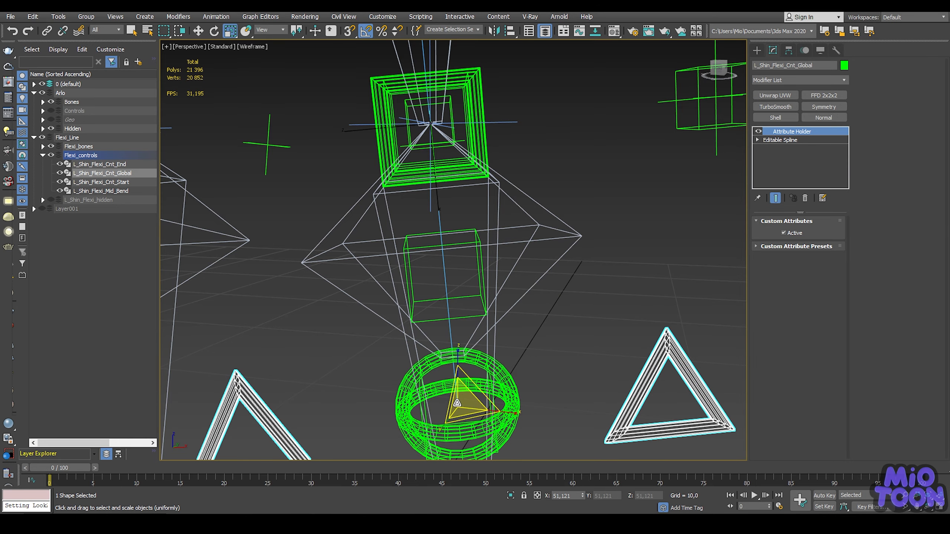
left_click_drag(457, 403, 459, 402)
Step: Clone the thigh's PtDrv_L_Thigh_Flexi_Cnt_Global point helper as a copy beside the leg, named PtDrv_L_Shin_Flexi_Cnt_Global
scroll(504, 244, "down", 10)
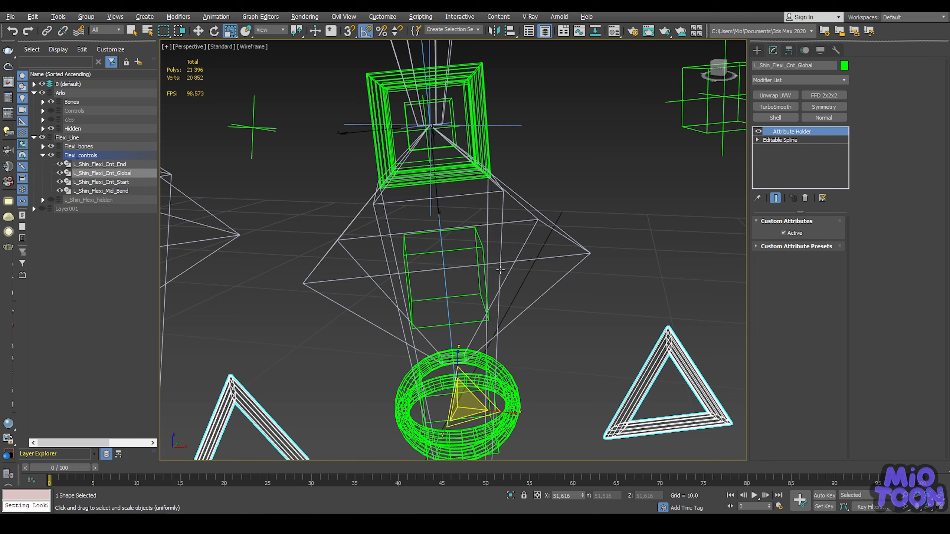
middle_click_drag(504, 243, 498, 276)
left_click_drag(516, 187, 490, 206)
middle_click_drag(525, 215, 528, 193)
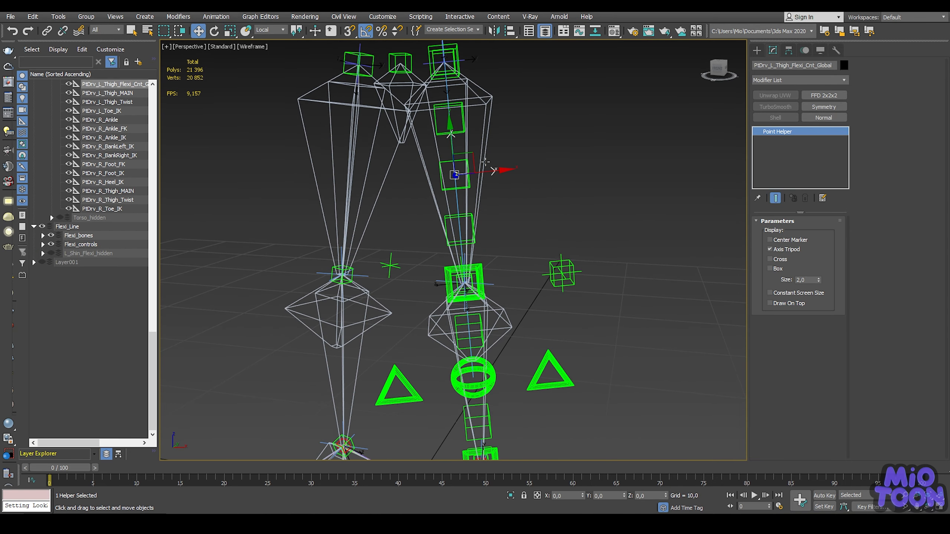
key("w")
left_click_drag(477, 160, 584, 188)
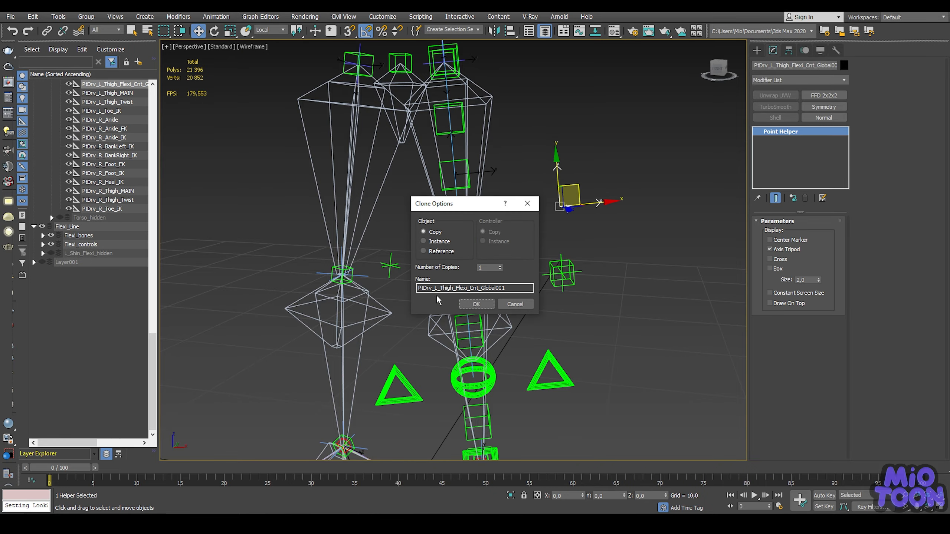
left_click_drag(440, 288, 454, 289)
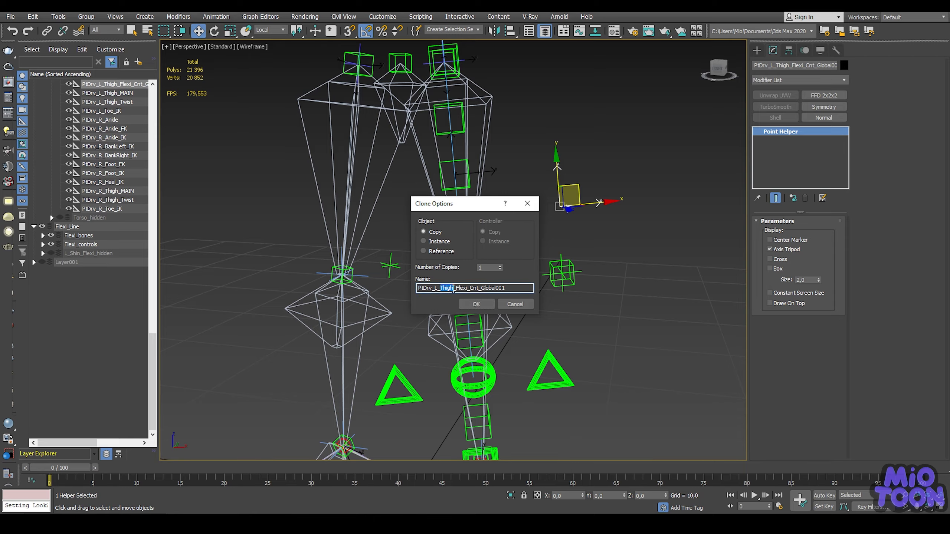
type("Shiu")
key("BackSpace")
type("n")
left_click(476, 304)
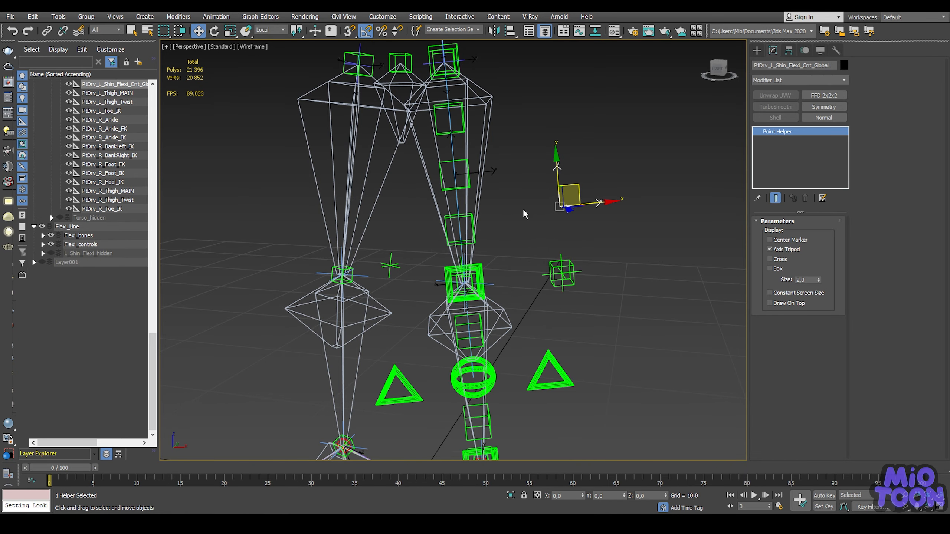
Step: Align the PtDrv_L_Shin_Flexi_Cnt_Global helper to the L_Shin_Flexi_Cnt_Global control, pivot to pivot, in position and orientation on all axes
middle_click_drag(525, 214, 523, 113)
key("alt+a")
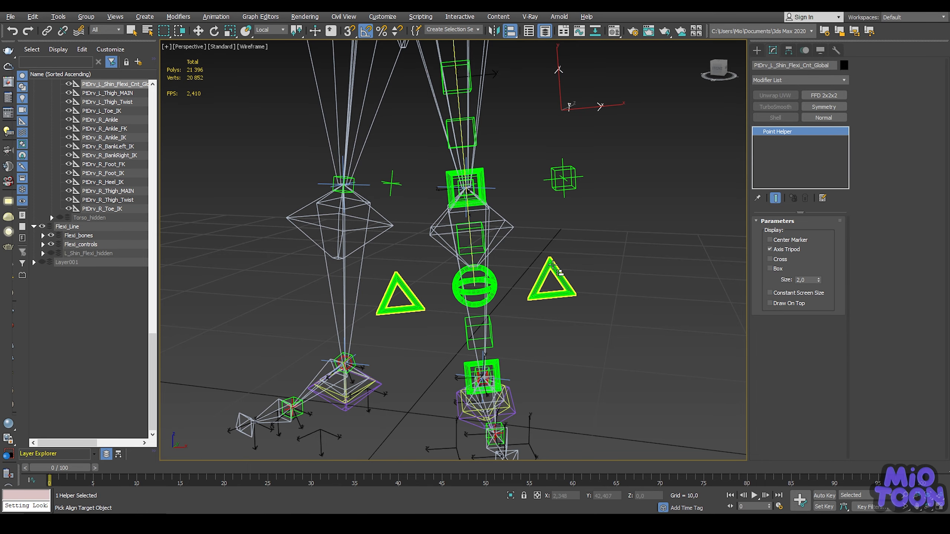
left_click(554, 268)
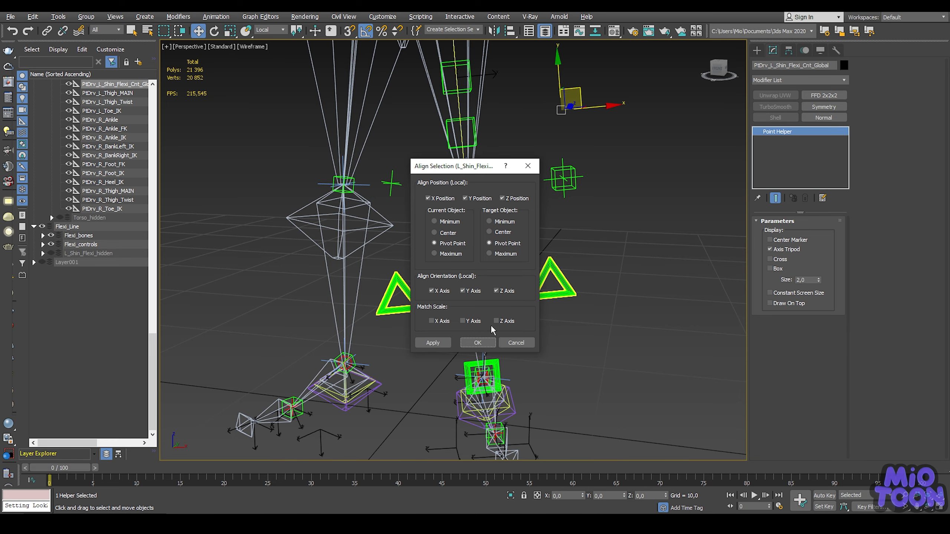
left_click(484, 342)
middle_click_drag(510, 211, 535, 211, "alt")
scroll(498, 254, "up", 5)
middle_click_drag(498, 254, 535, 262, "alt")
key("alt+a")
left_click(513, 262)
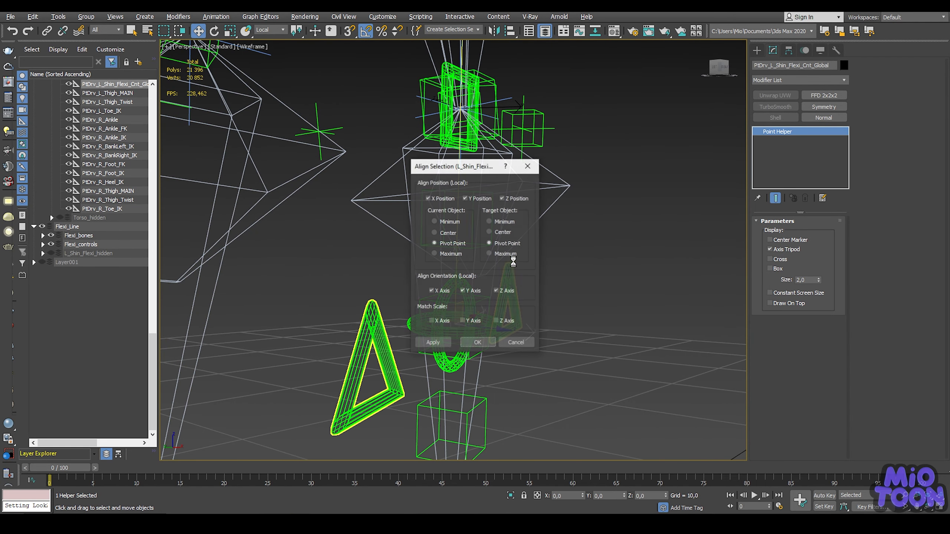
left_click(477, 343)
Step: Link the PtDrv_L_Shin_Flexi_Cnt_Global helper to the left shin bone and freeze the helper's transforms
middle_click_drag(490, 255, 508, 245, "alt")
left_click(47, 31)
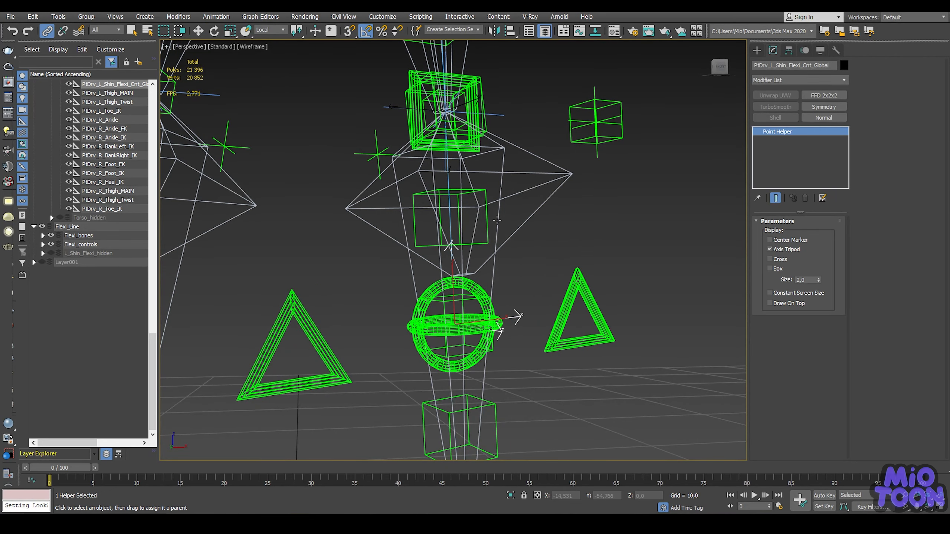
left_click_drag(527, 316, 503, 269)
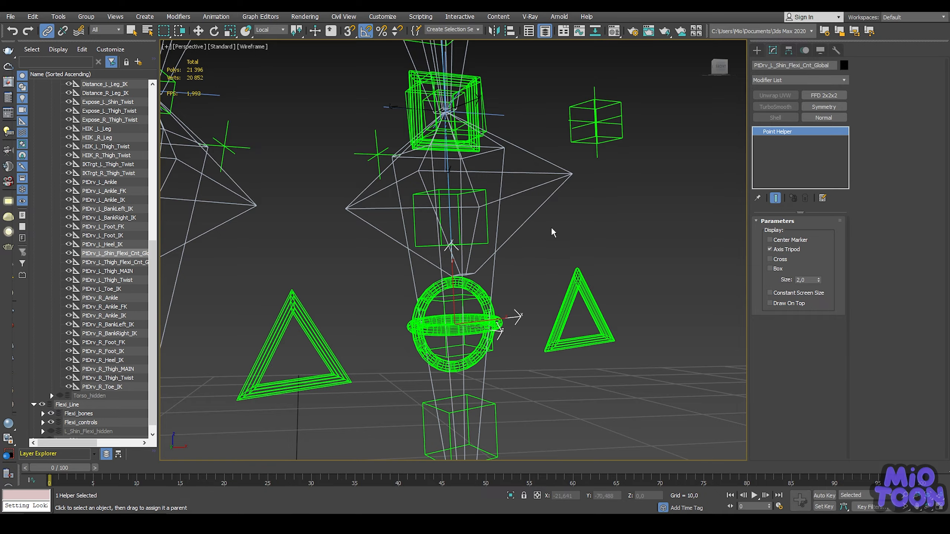
middle_click_drag(552, 225, 548, 218, "alt")
right_click(516, 240, "alt")
left_click(468, 218)
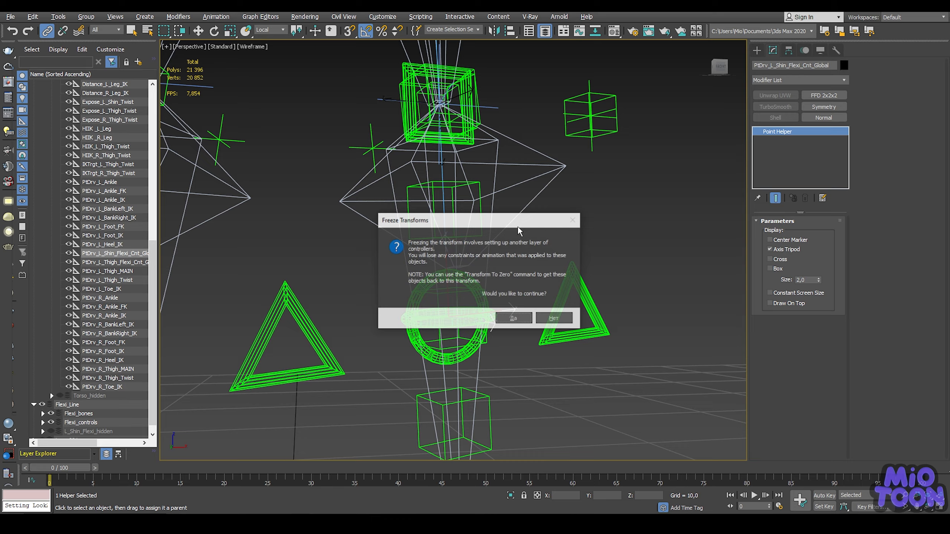
left_click(518, 318)
middle_click_drag(532, 242, 524, 230)
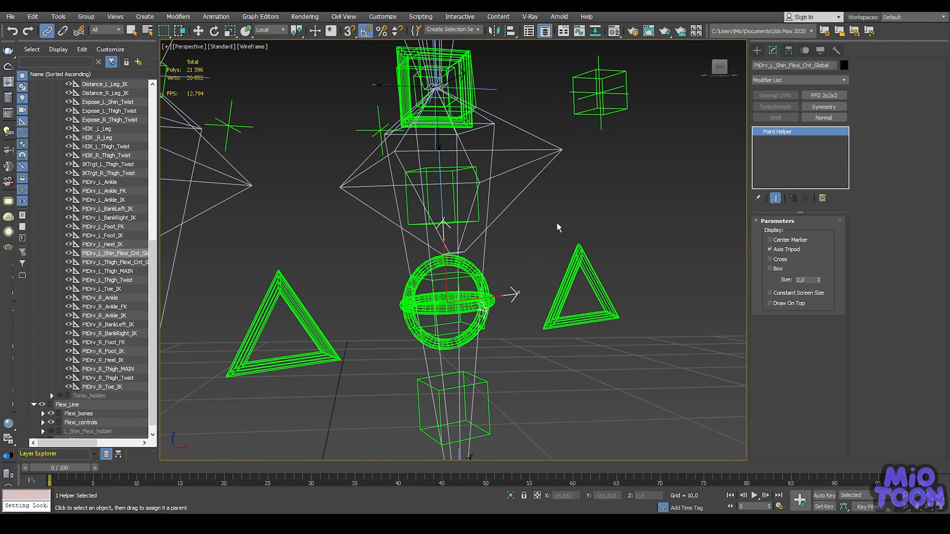
Step: Freeze the transforms of the L_Shin_Flexi_Cnt_Global control
left_click(594, 264)
scroll(590, 235, "down", 3)
middle_click_drag(589, 236, 564, 229)
right_click(585, 221, "alt")
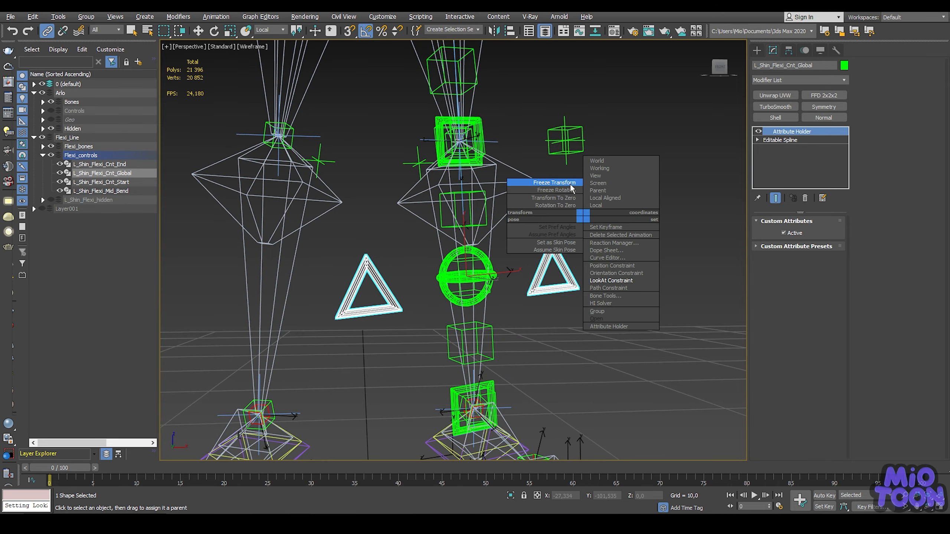
left_click(570, 183)
left_click(514, 319)
Step: Align the L_Shin_Flexi_Cnt_Global control to the PtDrv_L_Shin_Flexi_Cnt_Global helper in position and orientation, pivot to pivot
middle_click_drag(587, 215, 587, 189)
key("alt+a")
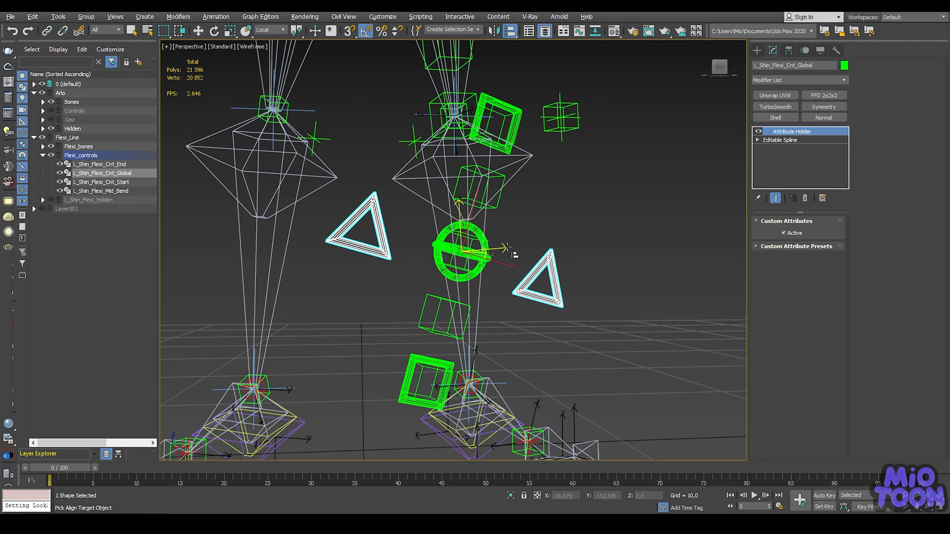
left_click(505, 248)
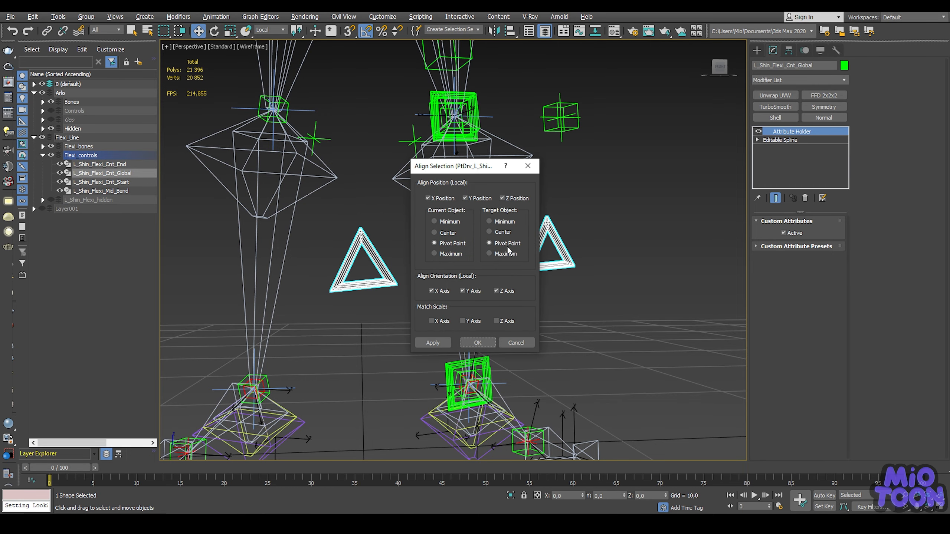
left_click(477, 343)
middle_click_drag(487, 337, 548, 200, "alt")
Step: Link L_Shin_Flexi_Cnt_Global to Arlo's large green floor control and freeze it, showing the Controls layer only for this
left_click(50, 110)
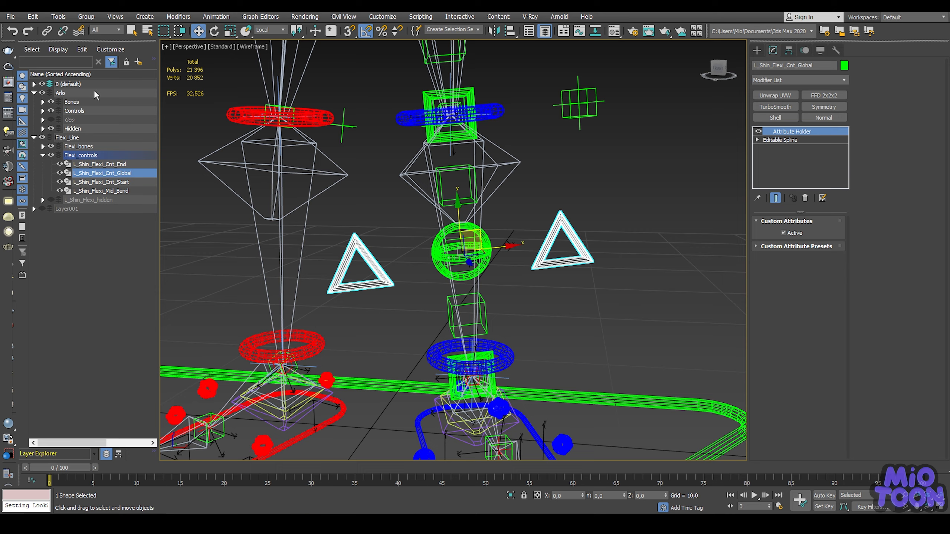
left_click(47, 31)
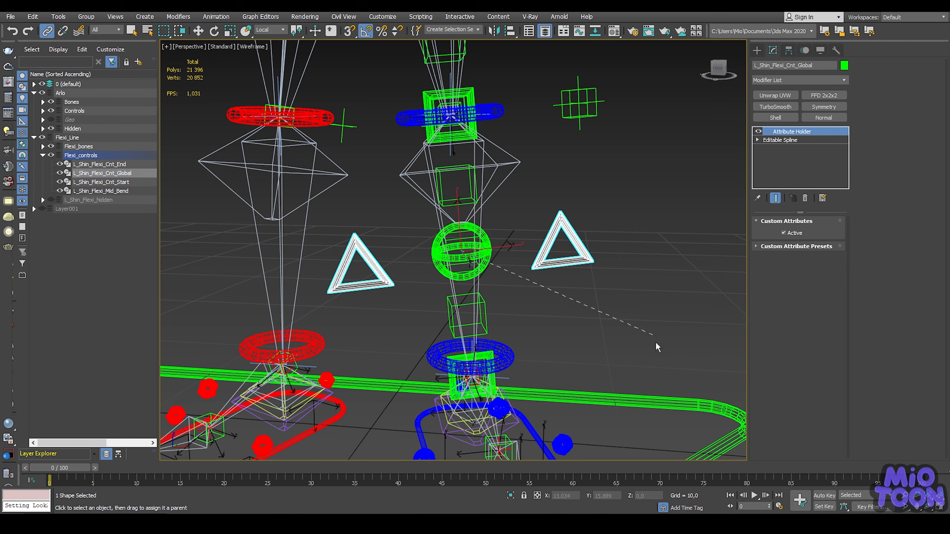
right_click(613, 212)
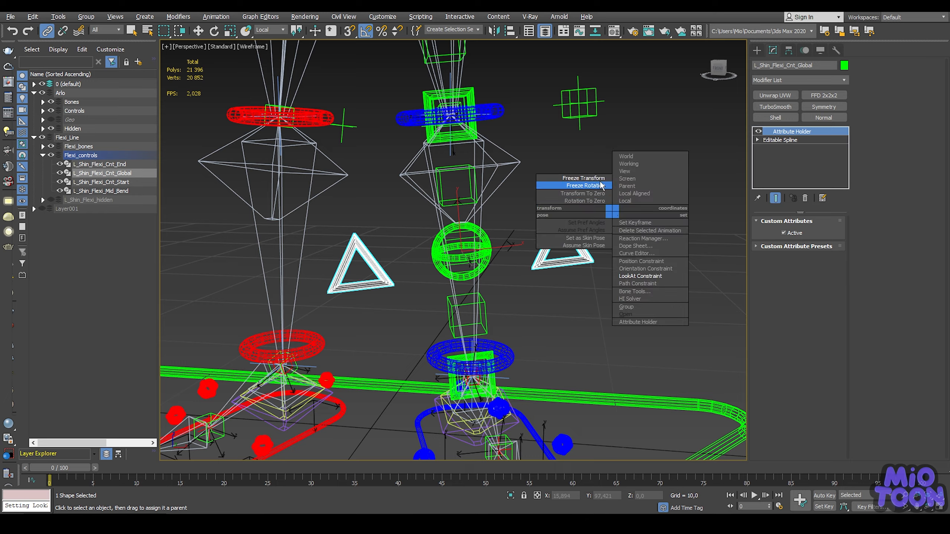
left_click(601, 186)
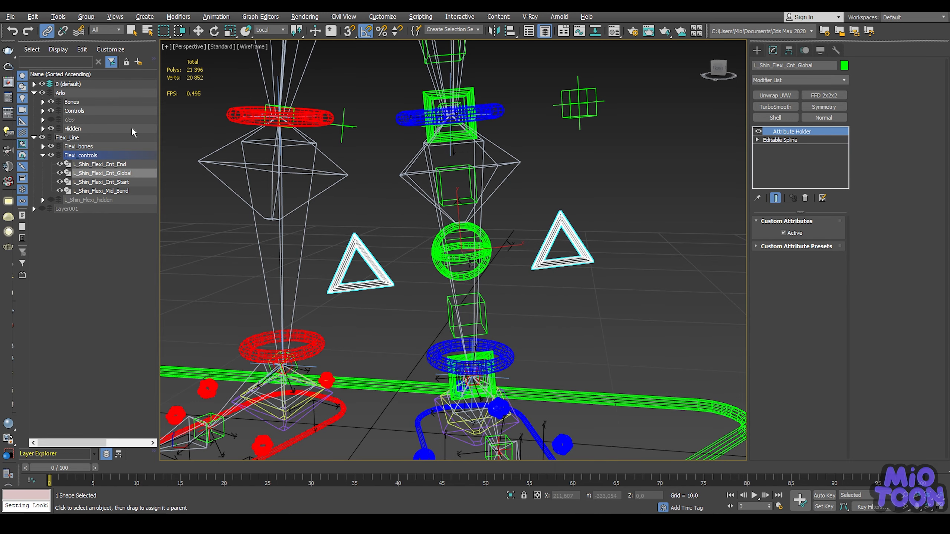
left_click(52, 110)
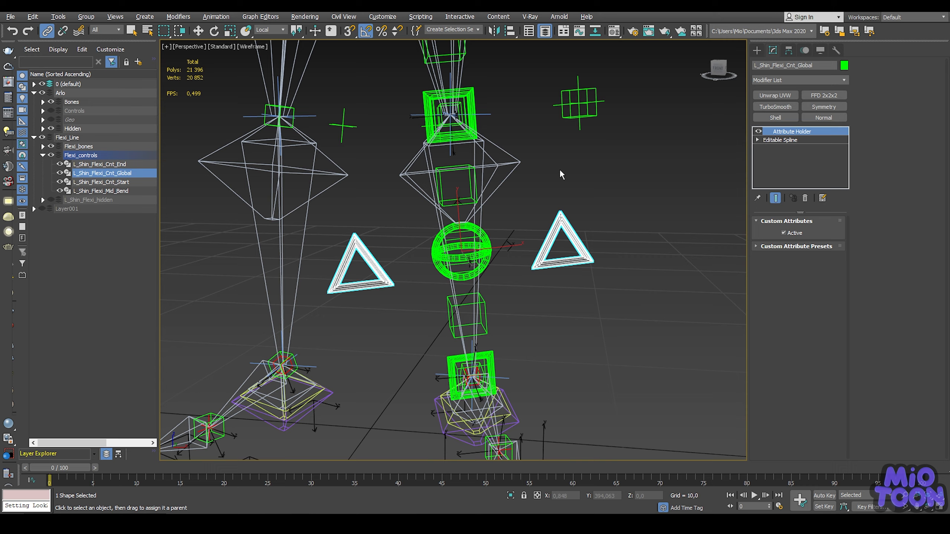
Step: Add position and orientation constraints from the L_Shin_Flexi_Cnt_Global control to the PtDrv_L_Shin_Flexi_Cnt_Global helper
mouse_move(560, 171)
middle_mouse_down("alt")
mouse_move(618, 158)
mouse_move(528, 158)
mouse_move(561, 164)
middle_mouse_up("alt")
scroll(534, 206, "up", 3)
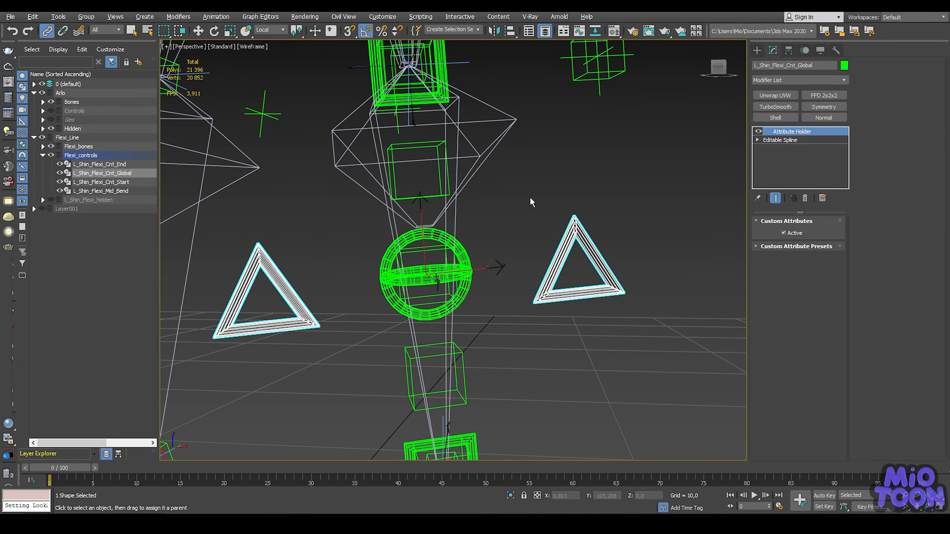
right_click(532, 202)
left_click(550, 248)
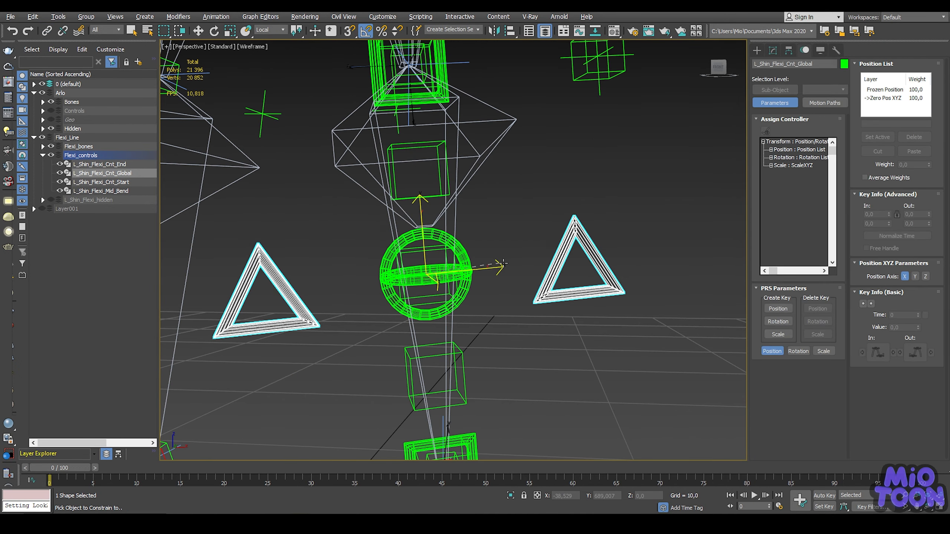
left_click(503, 264)
right_click(527, 199)
left_click(550, 255)
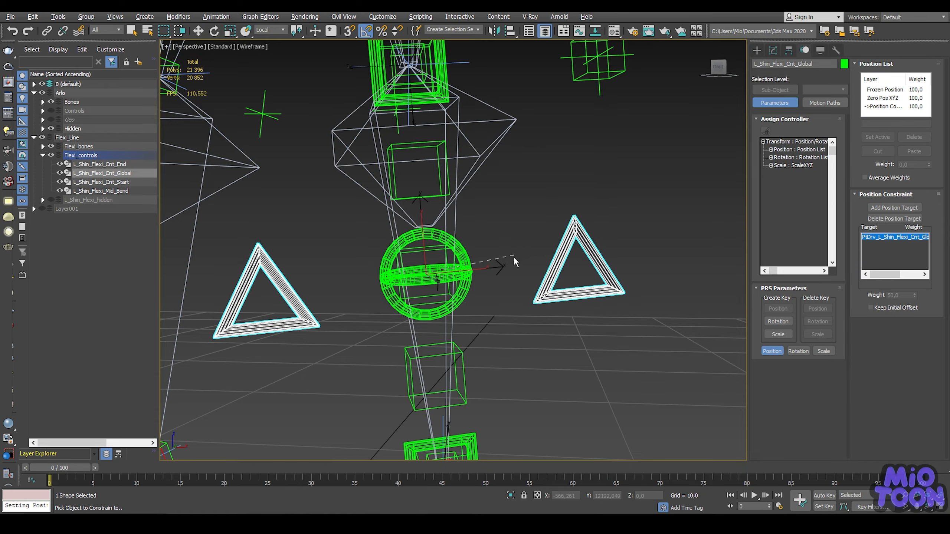
left_click(504, 265)
Step: Add a position constraint to the L_Shin_Flexi_Cnt_End control at the knee, targeting BnDrv_L_Shin_MAIN
scroll(539, 201, "down", 6)
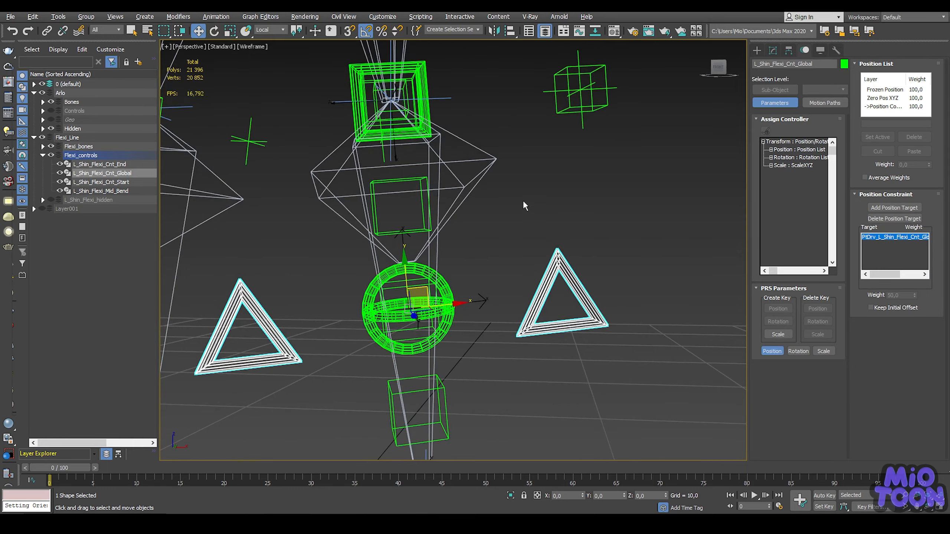
middle_click_drag(524, 198, 509, 239)
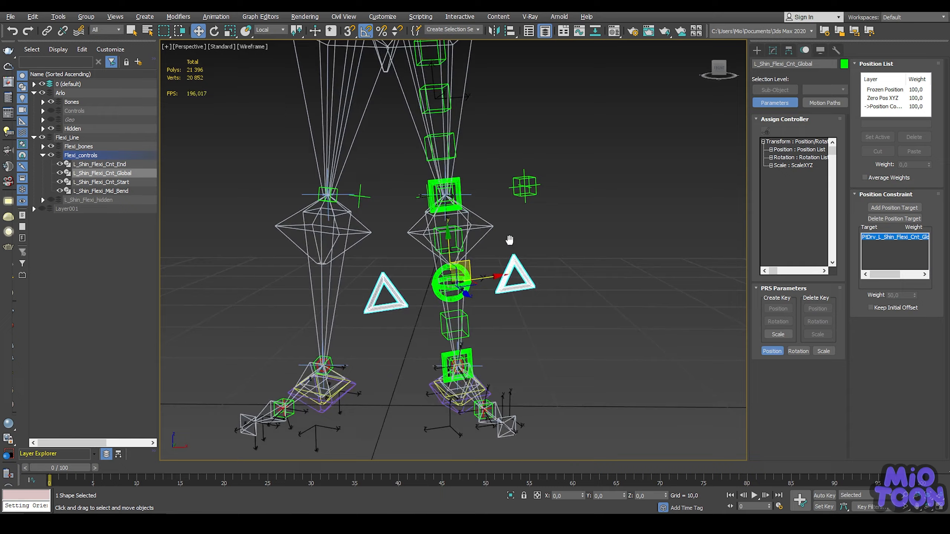
scroll(467, 186, "up", 4)
scroll(466, 189, "up", 3)
left_click(435, 154)
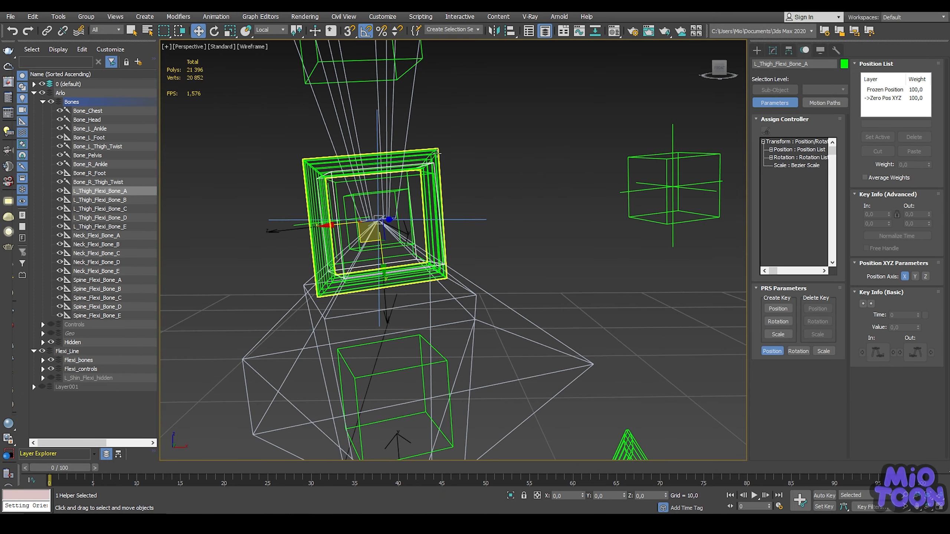
left_click(436, 153)
middle_click_drag(478, 147, 491, 131)
right_click(487, 126)
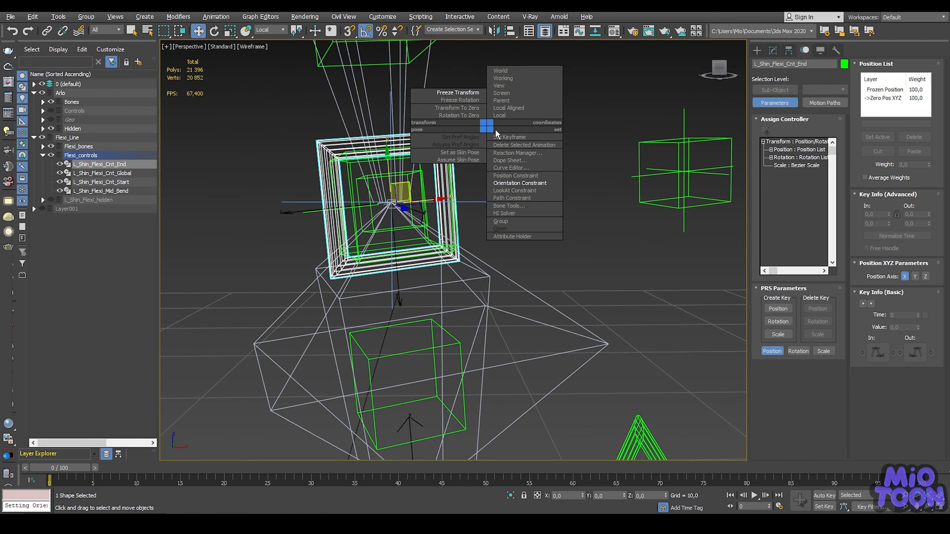
left_click(529, 175)
middle_click_drag(525, 186, 507, 232, "alt")
left_click(487, 299)
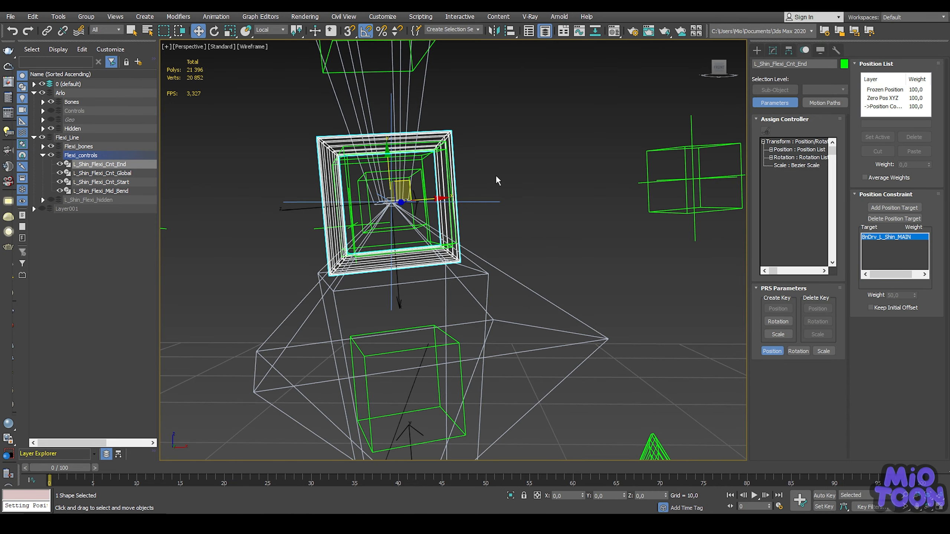
Step: Add a position constraint to the L_Shin_Flexi_Cnt_Start control at the ankle, targeting Bone_L_Ankle
scroll(508, 168, "down", 5)
middle_click_drag(508, 168, 508, 104)
scroll(496, 284, "up", 5)
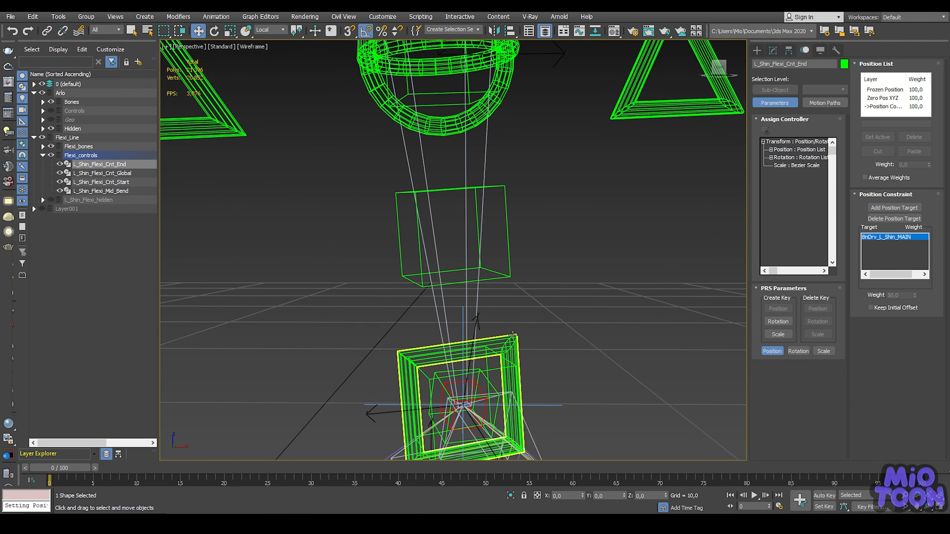
left_click(513, 336)
middle_click_drag(537, 287, 568, 204, "alt")
right_click(568, 203)
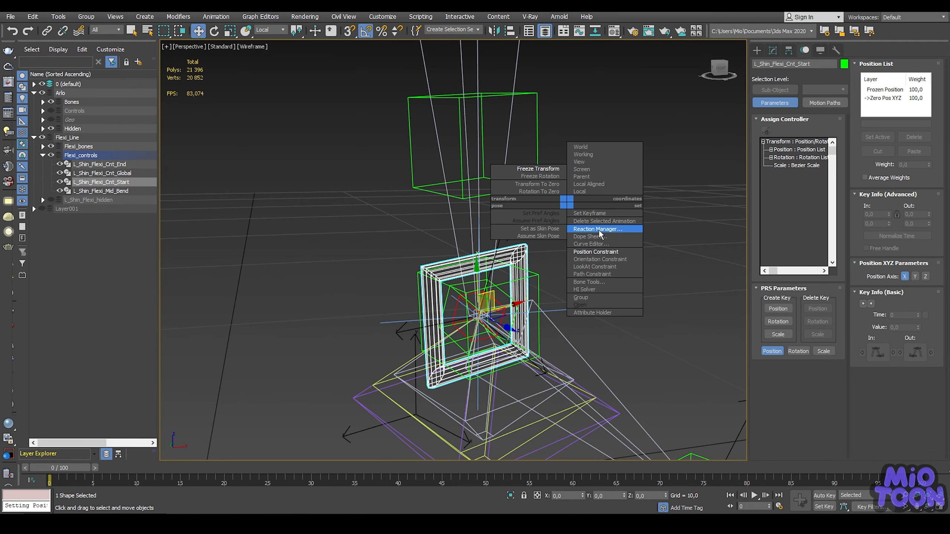
left_click(599, 252)
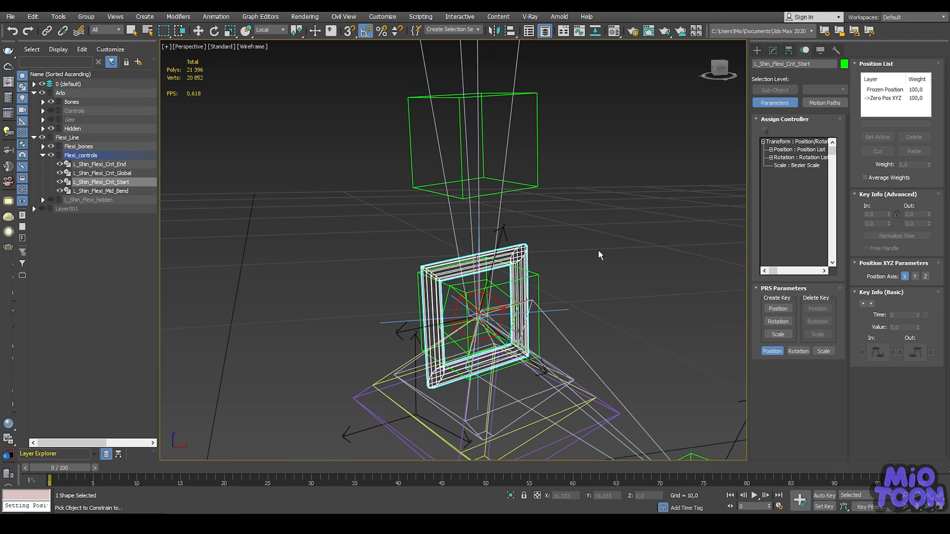
left_click(567, 337)
scroll(555, 181, "down", 5)
middle_click_drag(554, 181, 460, 273)
scroll(459, 273, "down", 5)
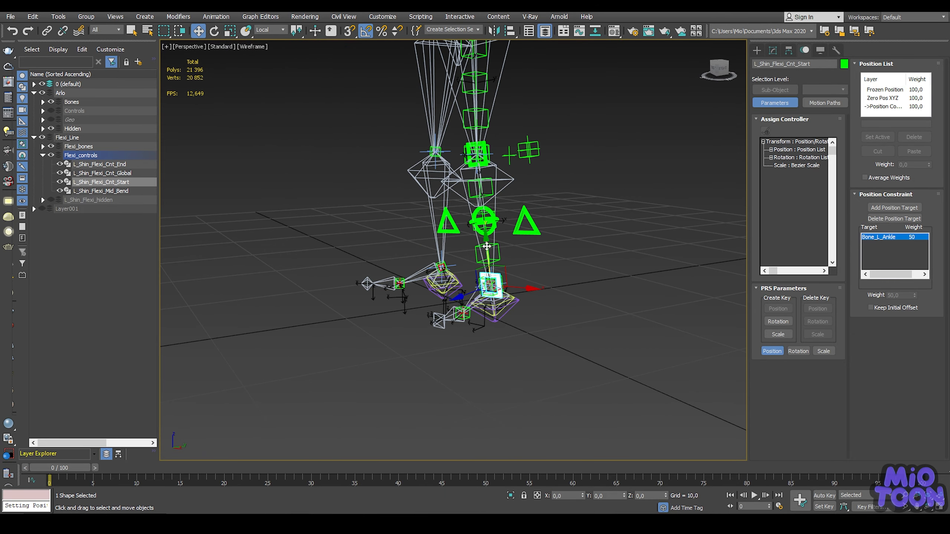
Step: Show Arlo's Controls layer and enable L_Leg_IK on the Anim_Global floor control
middle_click_drag(436, 208, 554, 356, "alt")
left_click(51, 110)
left_click(554, 357)
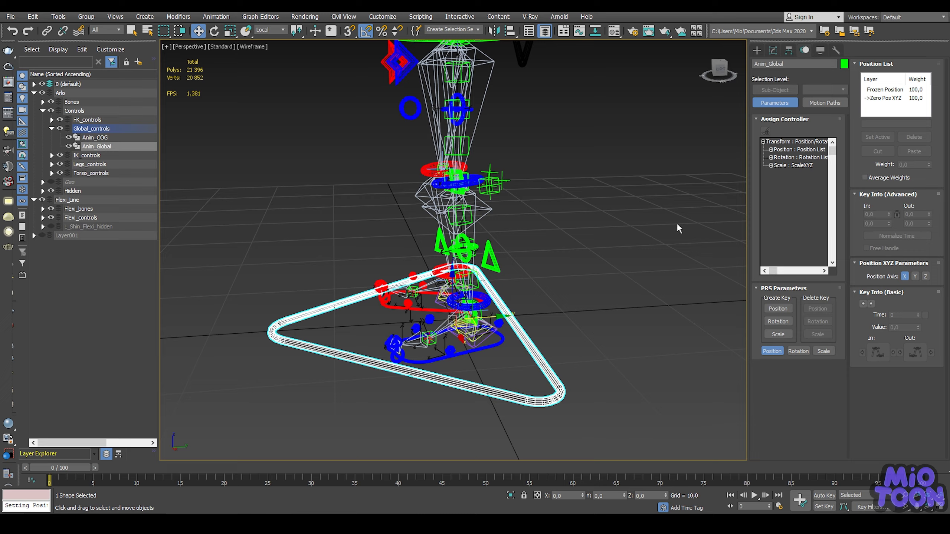
left_click(772, 51)
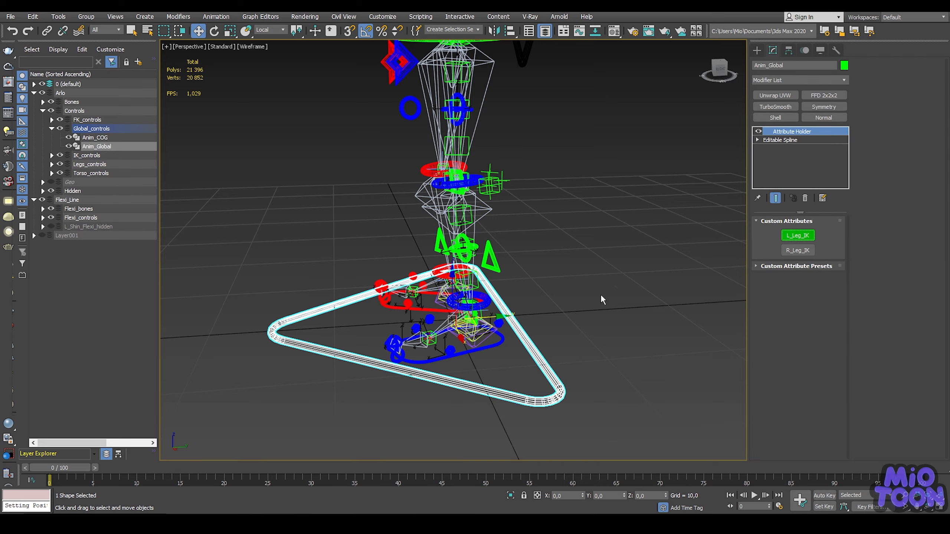
Step: Move the left foot's Anim_L_Leg_IK control forward to test how the shin's Flexi Line follows
left_click(501, 346)
middle_click_drag(501, 346, 505, 251, "alt")
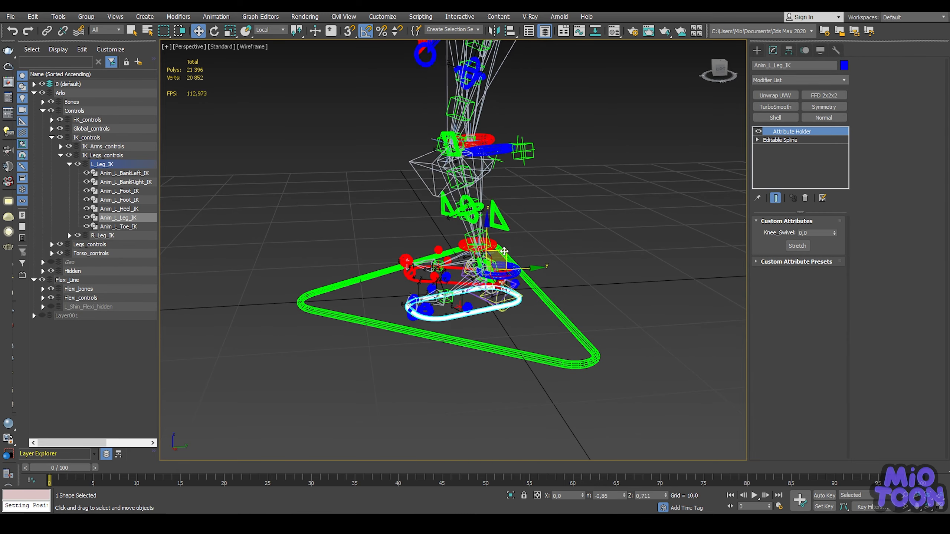
left_click_drag(505, 251, 265, 269)
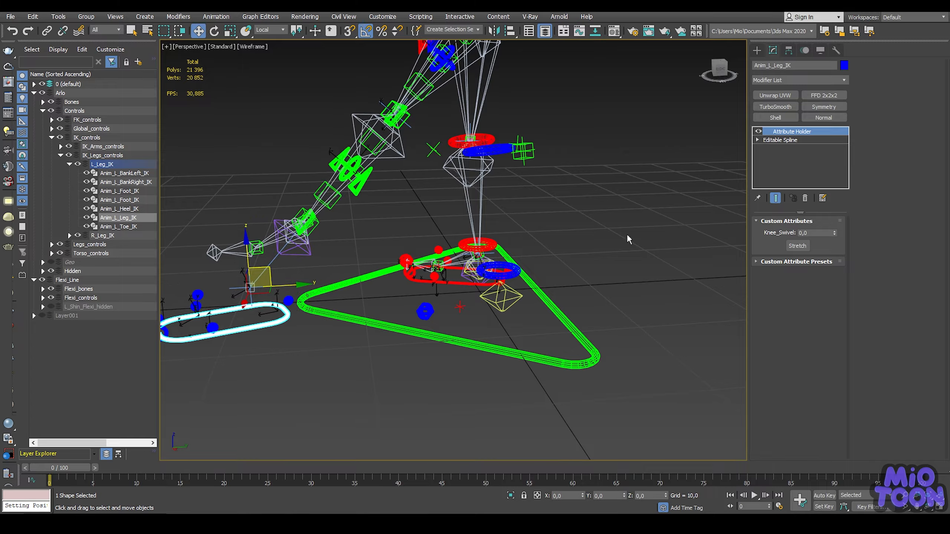
Step: Enable Stretch on Anim_L_Leg_IK and pull the foot control far out from the hip and back in to test stretching
left_click(797, 246)
scroll(362, 207, "down", 5)
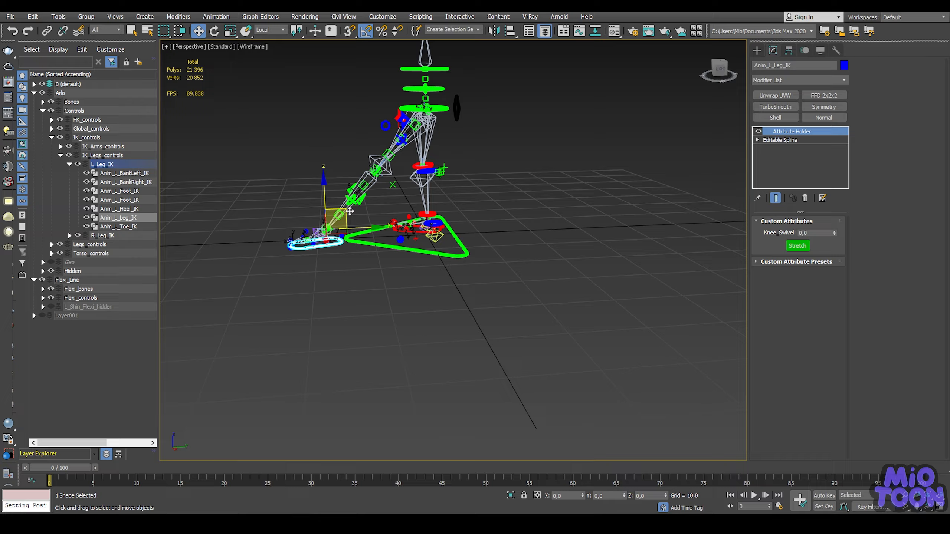
left_click_drag(345, 208, 230, 334)
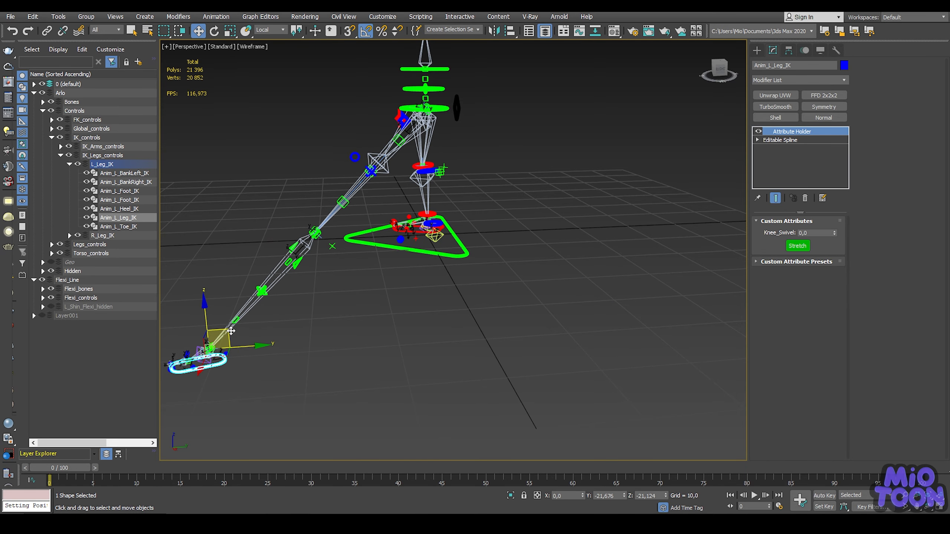
middle_click_drag(293, 278, 262, 296, "alt")
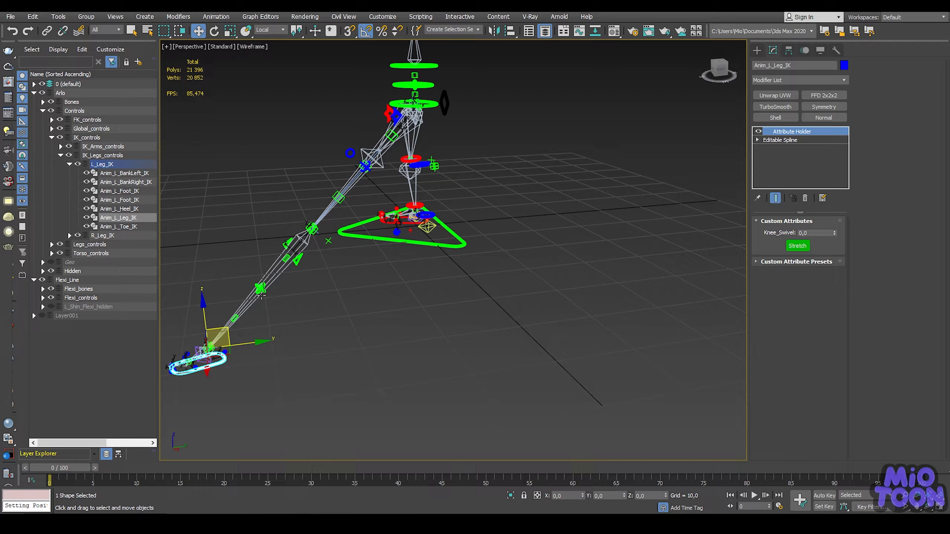
left_click_drag(231, 330, 327, 255)
Step: Reset the Anim_L_Leg_IK transform to zero, with Stretch off, and disable L_Leg_IK on Anim_Global
right_click(299, 248, "alt")
left_click(285, 229)
scroll(463, 225, "up", 5)
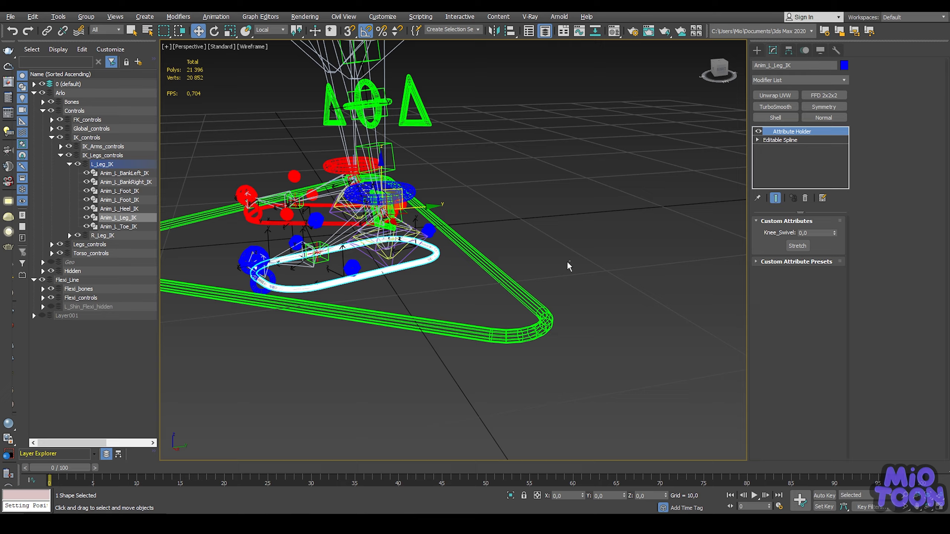
key("Page_Up")
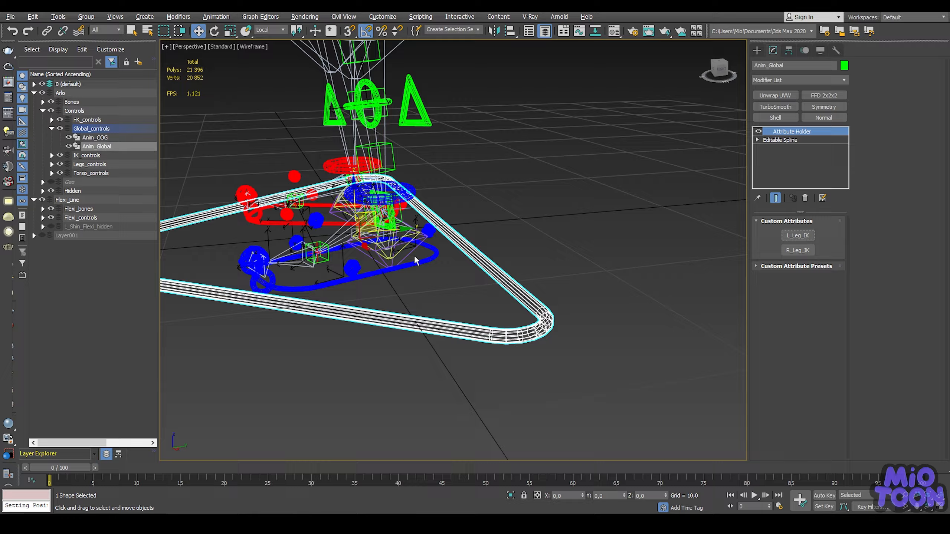
Step: Test moving the Anim_L_Ankle_FK control away from the leg, and reset its transform to zero
left_click(376, 188)
scroll(375, 188, "down", 3)
middle_click_drag(375, 187, 446, 205)
left_click_drag(465, 210, 253, 280)
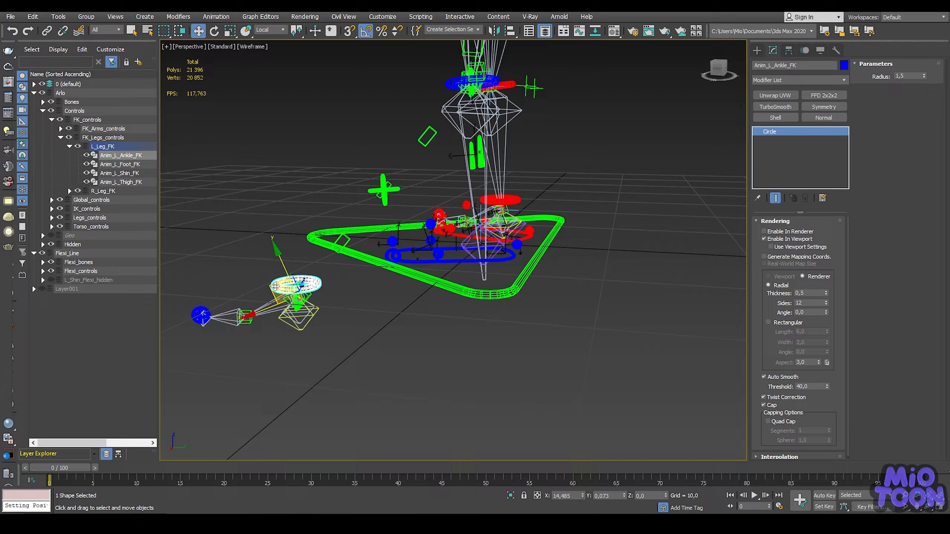
right_click(253, 242)
left_click(244, 224)
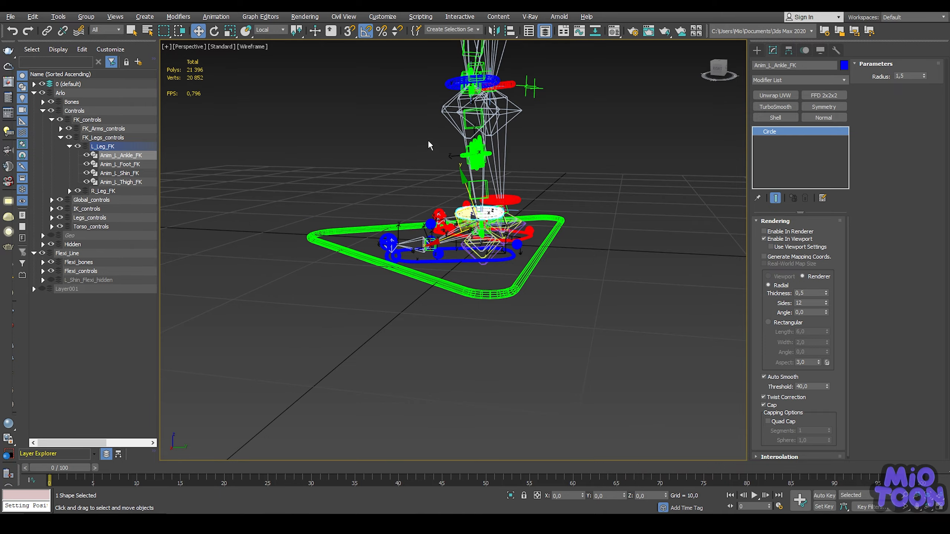
Step: Twist the Anim_L_Shin_FK control at the left knee to test how the Flexi Line controls rotate
middle_click_drag(428, 141, 488, 217)
left_click(488, 218)
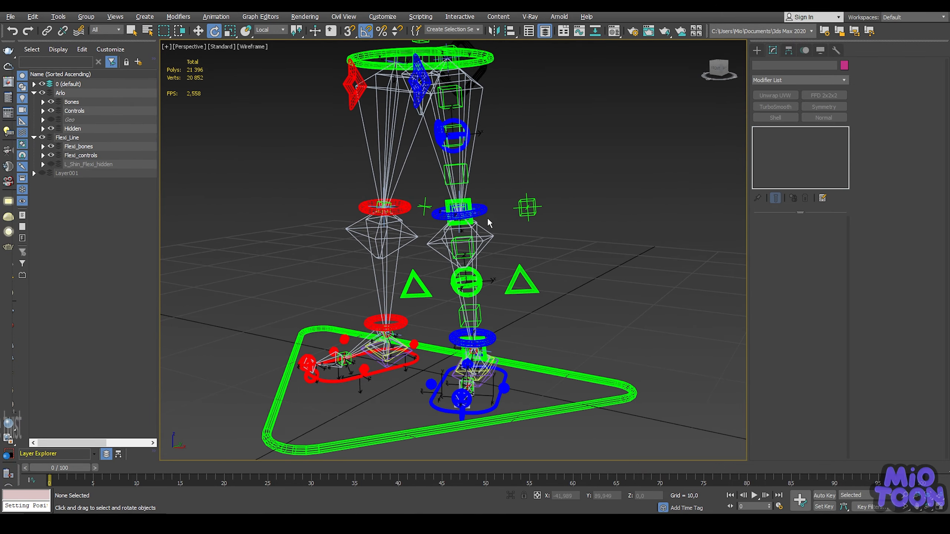
left_click(481, 212)
key("e")
scroll(477, 209, "up", 7)
scroll(472, 212, "down", 10)
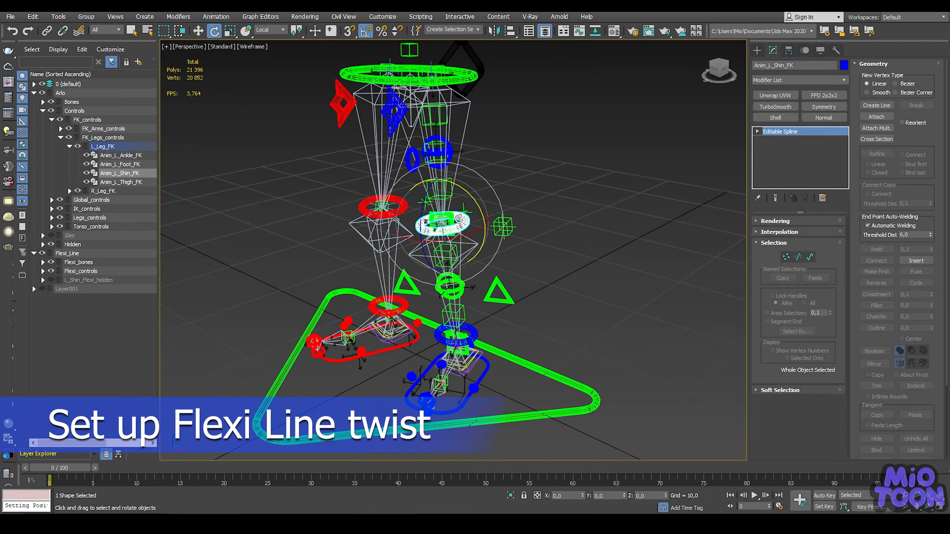
left_click_drag(454, 237, 491, 237)
scroll(456, 227, "up", 3)
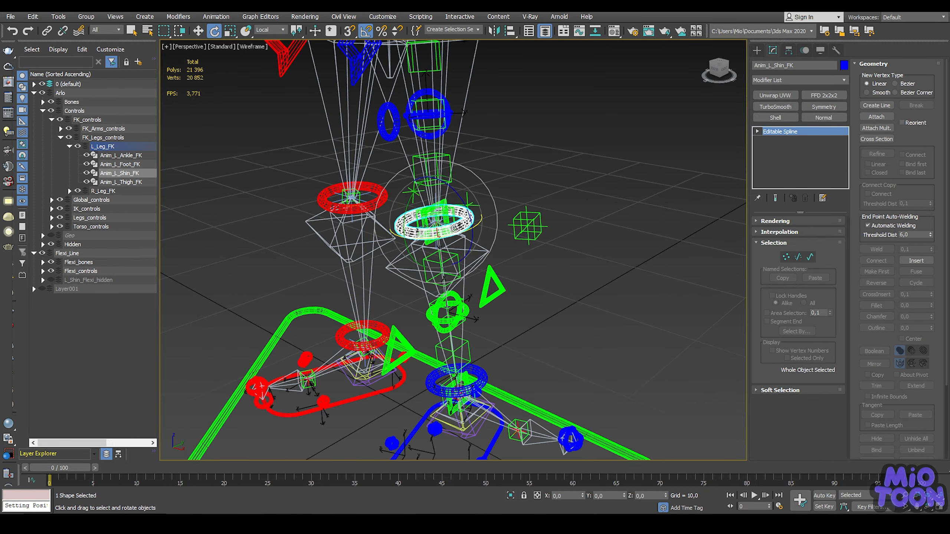
Step: Swing Anim_L_Shin_FK sideways, reset its transform to zero, and undo one more test rotation
left_click_drag(418, 198, 391, 228)
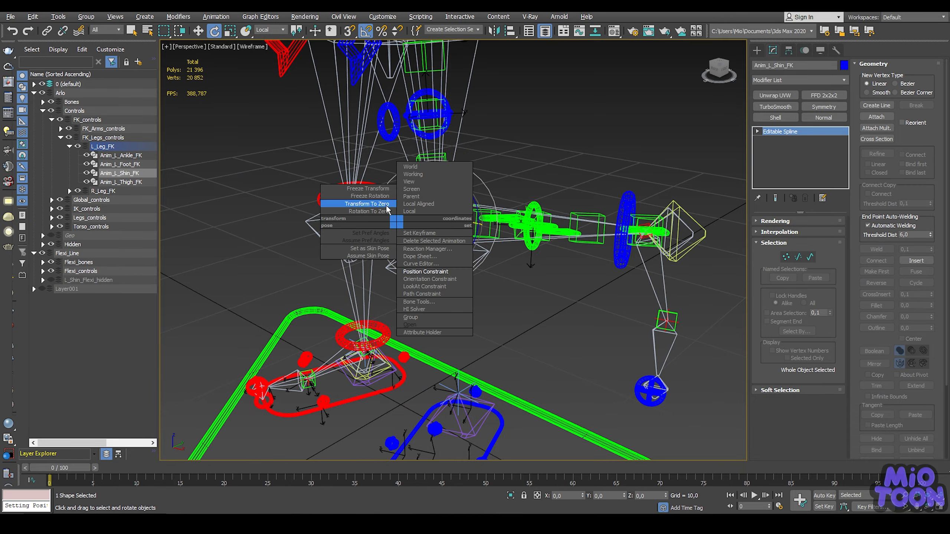
left_click(385, 206)
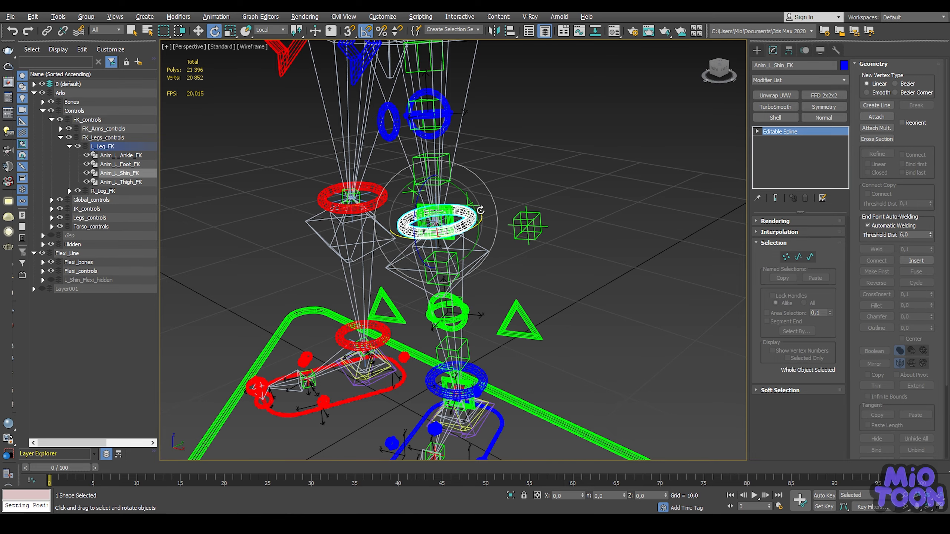
left_click_drag(481, 210, 453, 229)
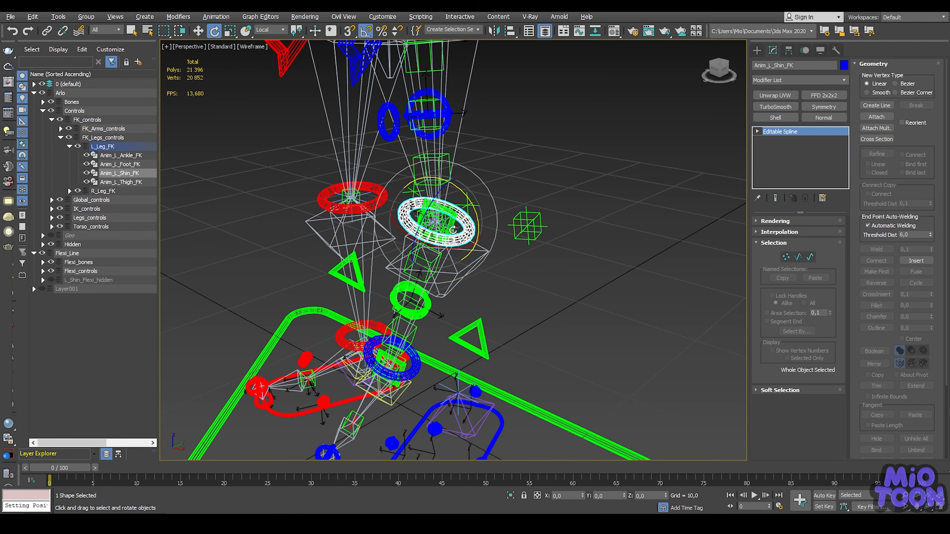
key("ctrl+z")
Step: Examine the L_Shin_Flexi_Cnt_Start control at the left ankle up close
scroll(435, 208, "down", 4)
middle_click_drag(435, 208, 409, 184, "alt")
scroll(445, 297, "up", 6)
scroll(446, 297, "up", 3)
middle_click_drag(446, 297, 445, 264)
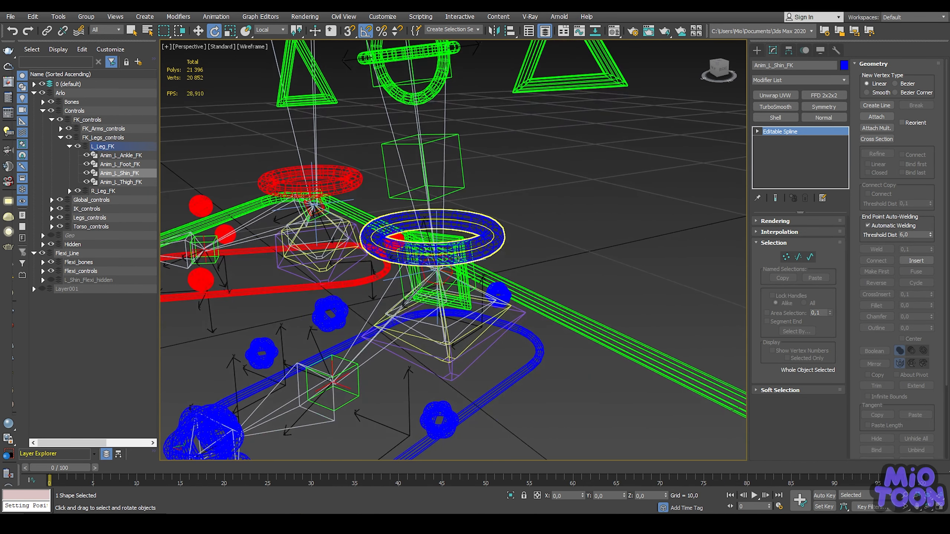
left_click(470, 301)
middle_click_drag(469, 301, 482, 281, "alt")
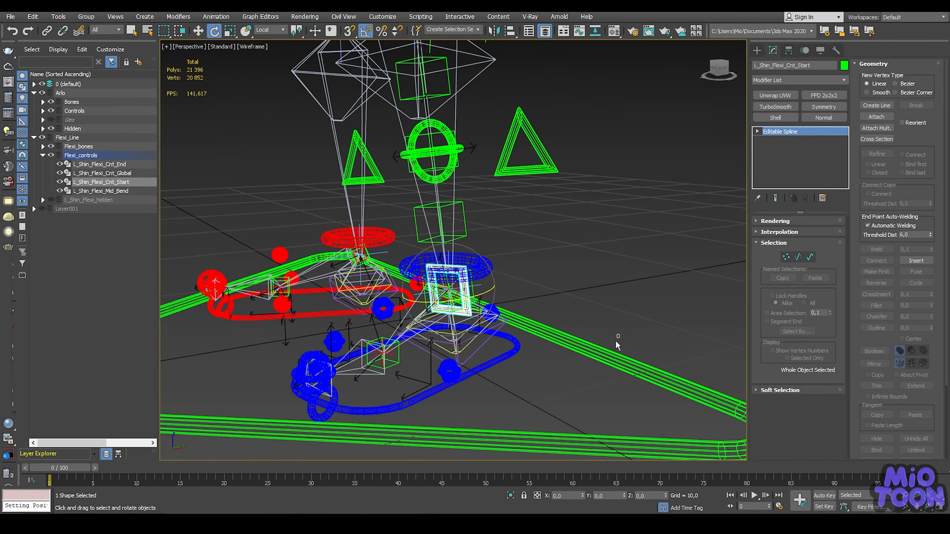
Step: Switch the left leg to IK and test Knee_Swivel on Anim_L_Leg_IK at about -26.4, resetting it to 0
left_click(602, 359)
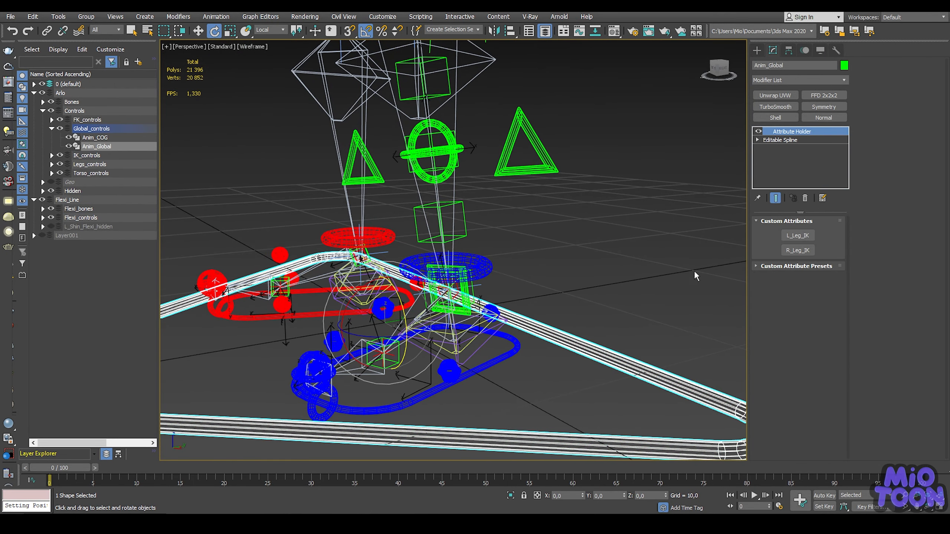
left_click(496, 365)
middle_click_drag(497, 365, 498, 309, "alt")
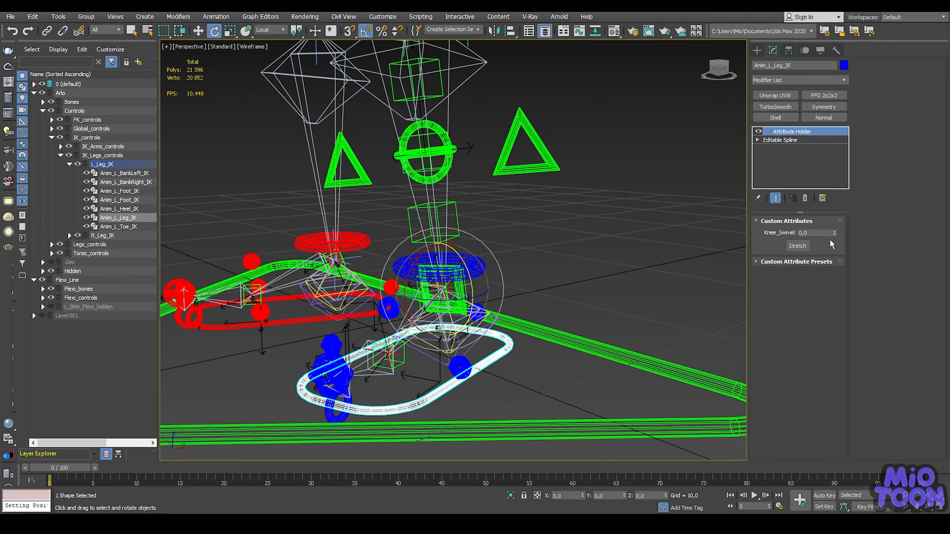
left_click_drag(835, 234, 814, 363)
scroll(550, 217, "down", 3)
middle_click_drag(541, 211, 531, 275)
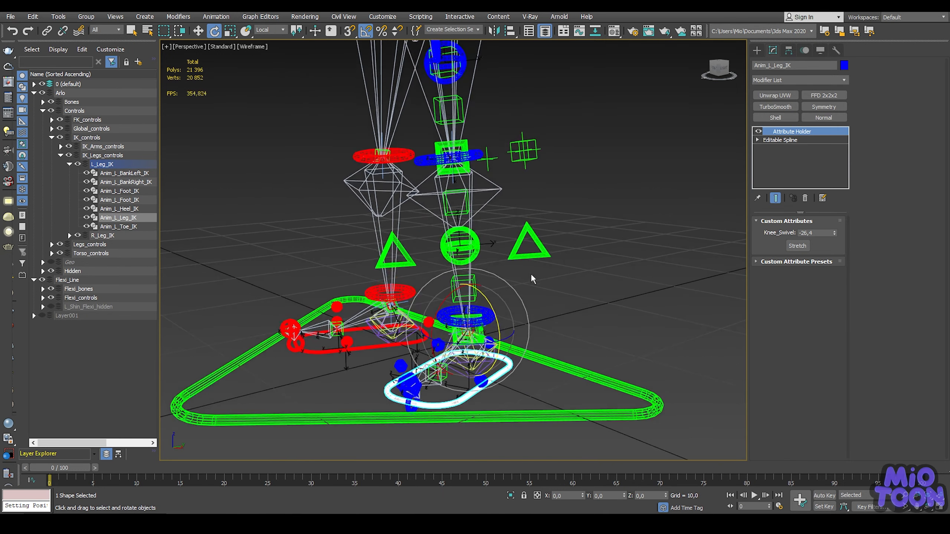
left_click_drag(836, 234, 833, 153)
right_click(835, 233)
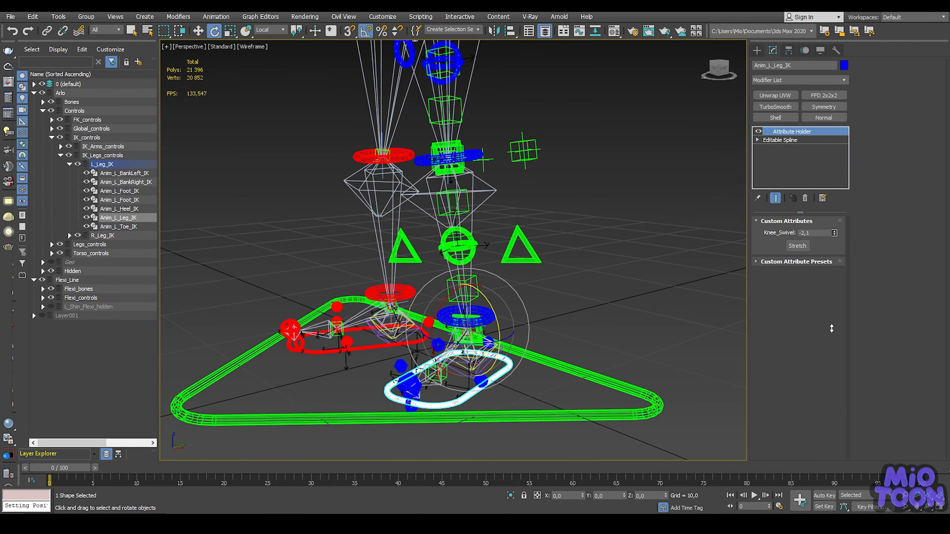
Step: Switch the left leg back to FK by disabling L_Leg_IK on the Anim_Global control
scroll(482, 339, "up", 5)
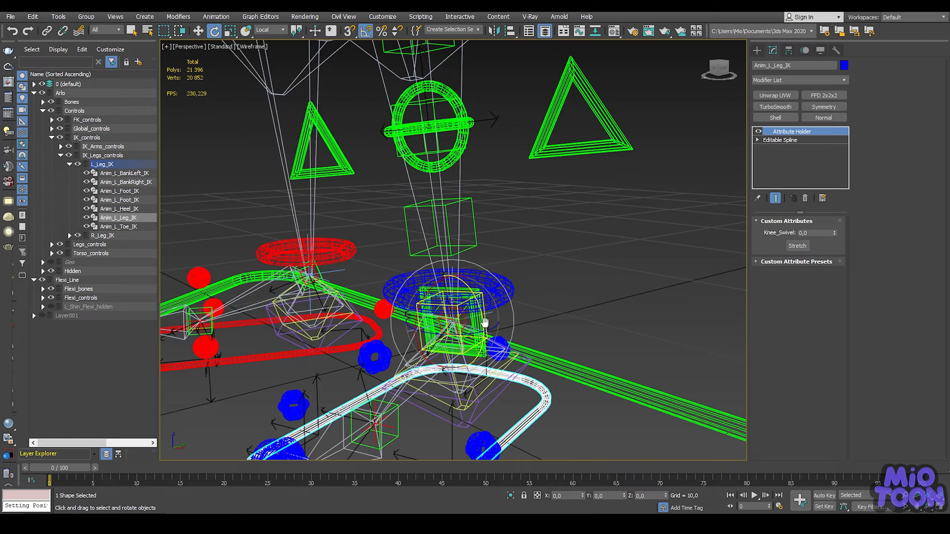
left_click_drag(466, 318, 518, 318)
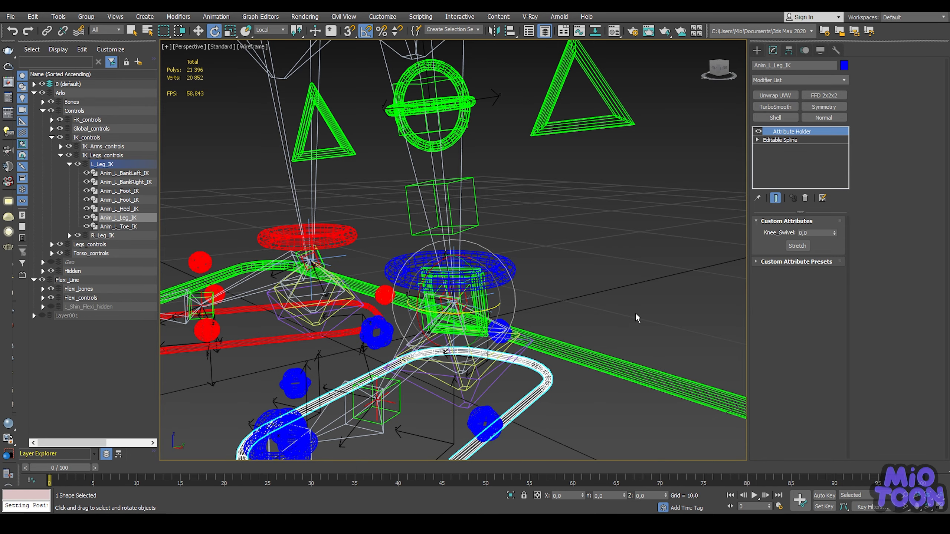
left_click(621, 371)
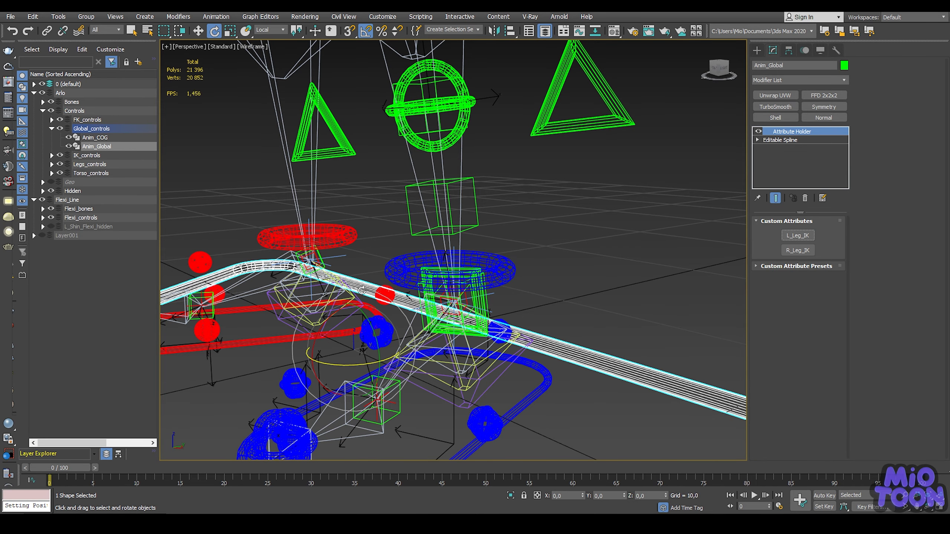
scroll(404, 228, "down", 5)
middle_click_drag(404, 228, 419, 227, "alt")
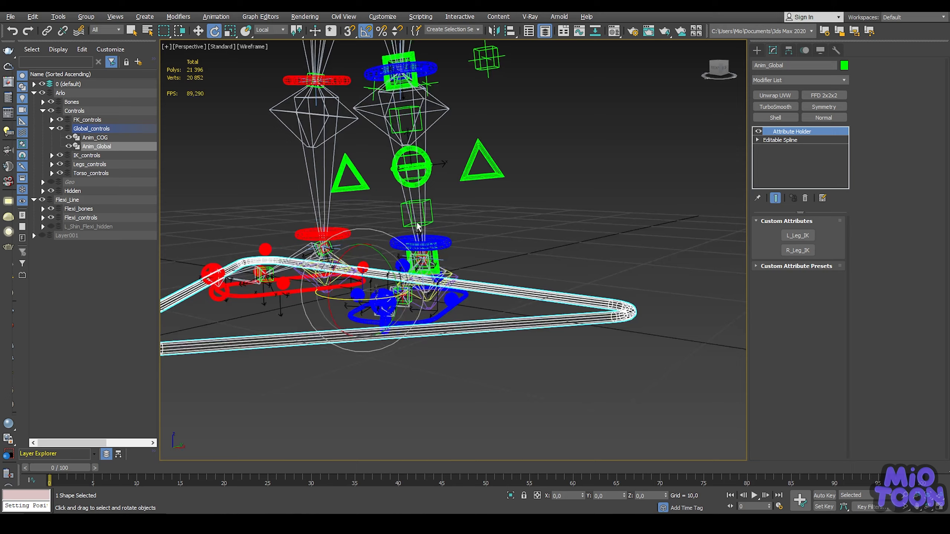
Step: Test rotating the Anim_L_Ankle_FK control, reset its transform to zero, and clear the selection
left_click(441, 236)
scroll(445, 275, "up", 2)
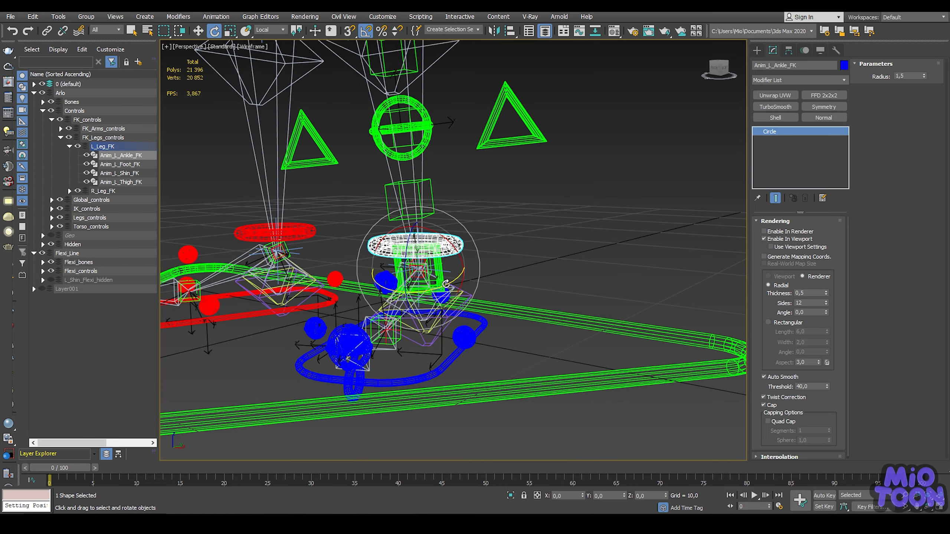
mouse_move(446, 284)
left_mouse_down()
mouse_move(433, 289)
mouse_move(438, 269)
left_mouse_up()
right_click(438, 270)
middle_click_drag(538, 232, 572, 246, "alt")
left_click(575, 260)
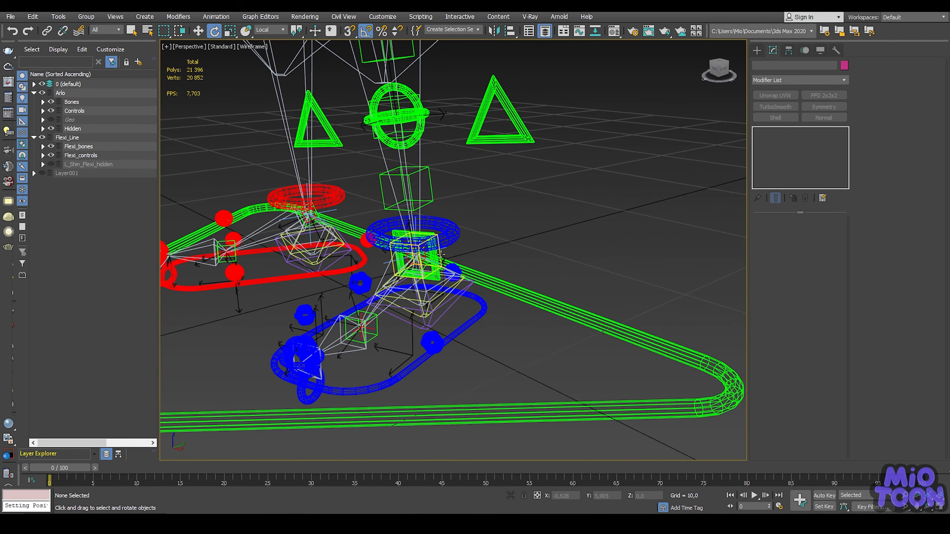
Step: Assign a Float Expression controller to the Y Rotation under Zero Euler XYZ of L_Shin_Flexi_Cnt_Start
scroll(431, 261, "up", 4)
left_click(431, 261)
middle_click_drag(487, 240, 544, 233)
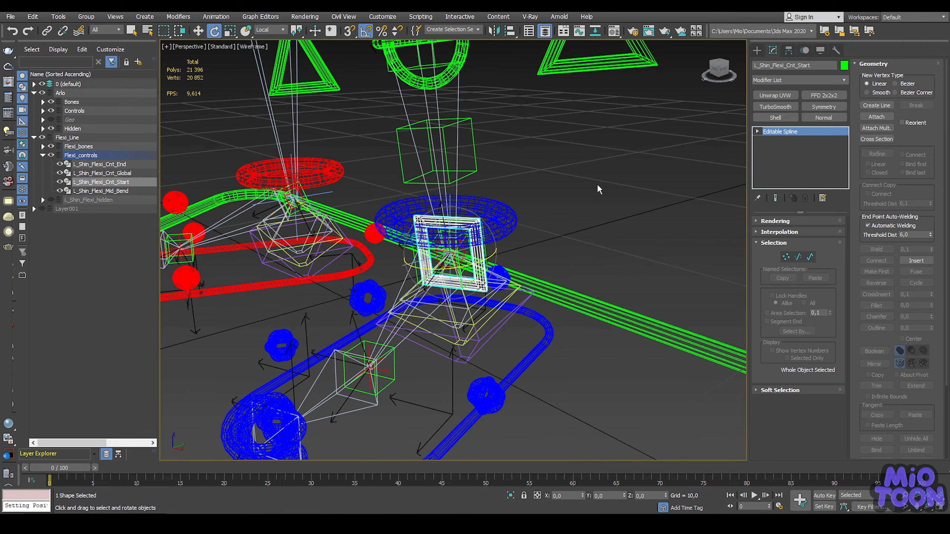
left_click(806, 51)
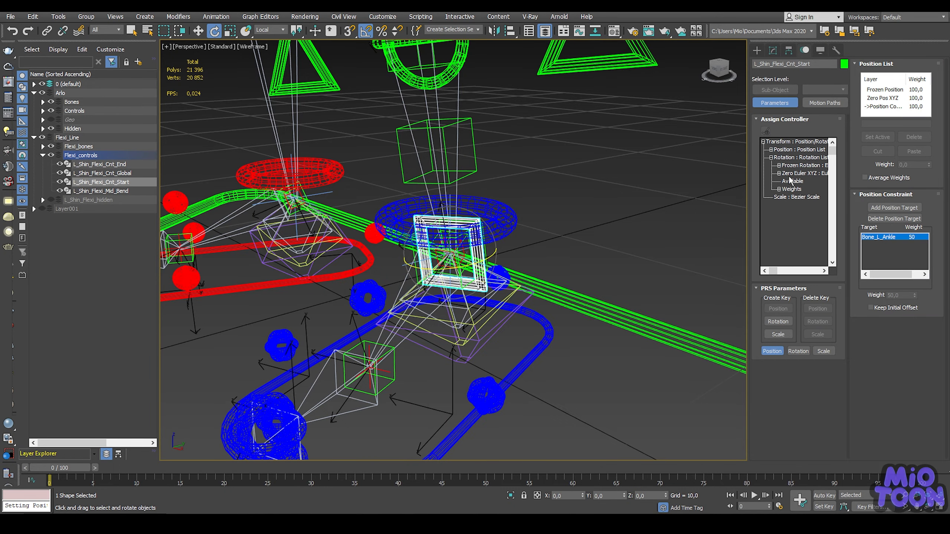
left_click(779, 173)
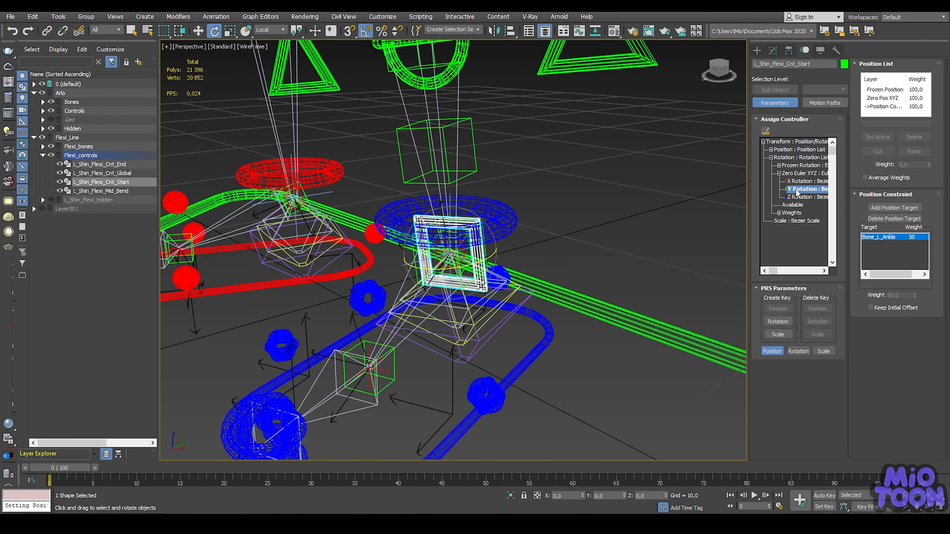
left_click(766, 131)
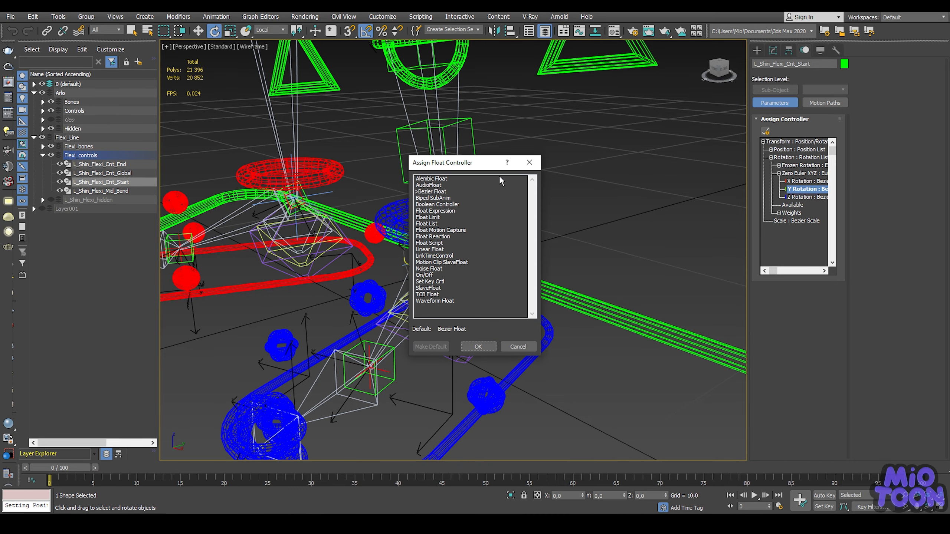
left_click(445, 211)
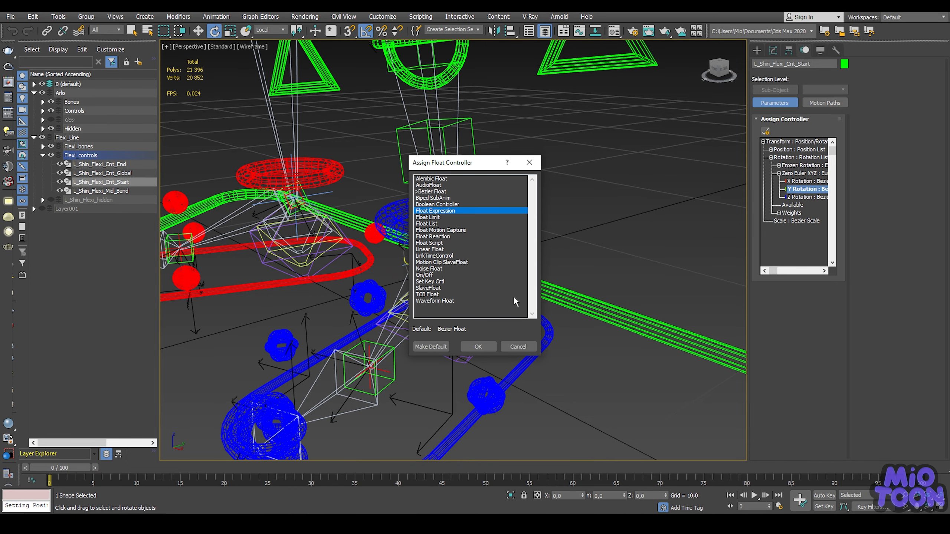
left_click(478, 347)
middle_click_drag(597, 147, 641, 157)
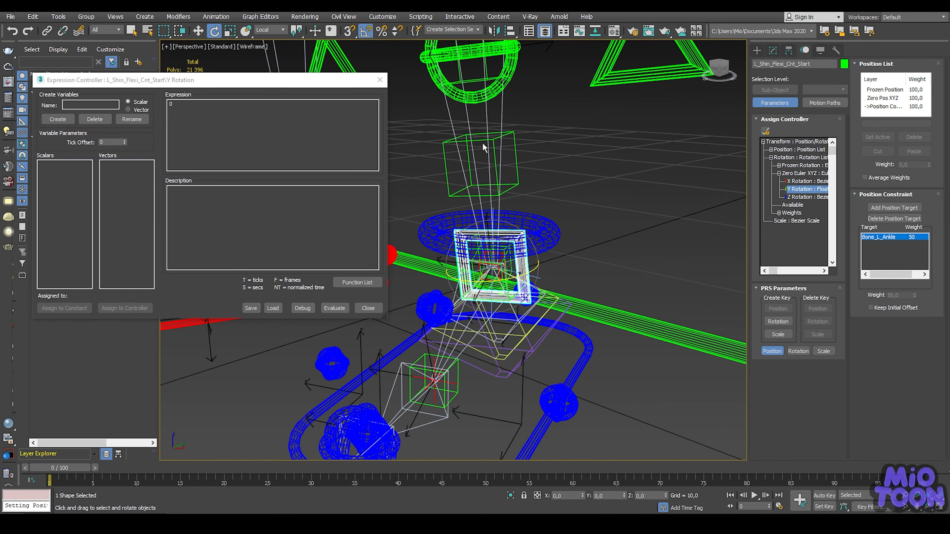
Step: Enter the expression "if (ikfk = 1, ik_twist + degToRad( ik_knee), - (fk_twist))" and create scalar variables ikfk, ik_twist, ik_knee and fk_twist
double_click(227, 108)
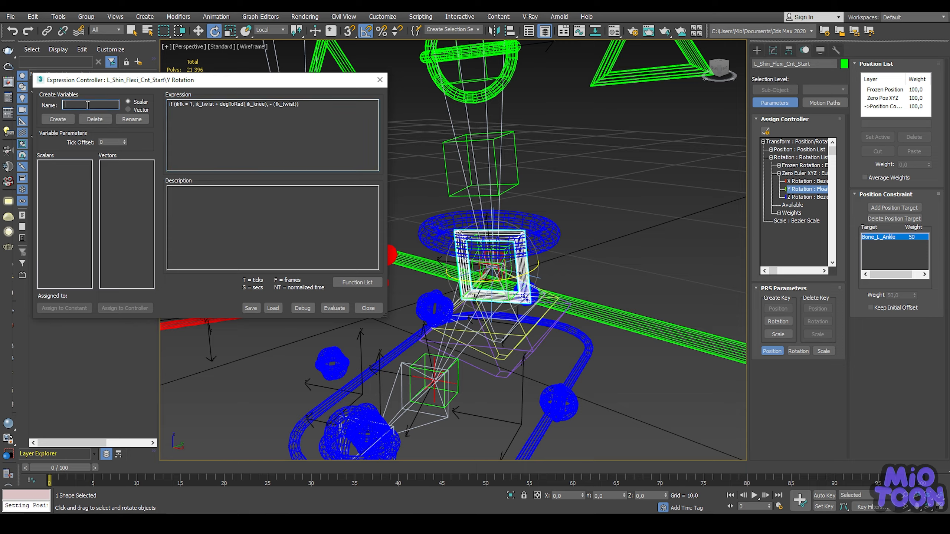
left_click(58, 119)
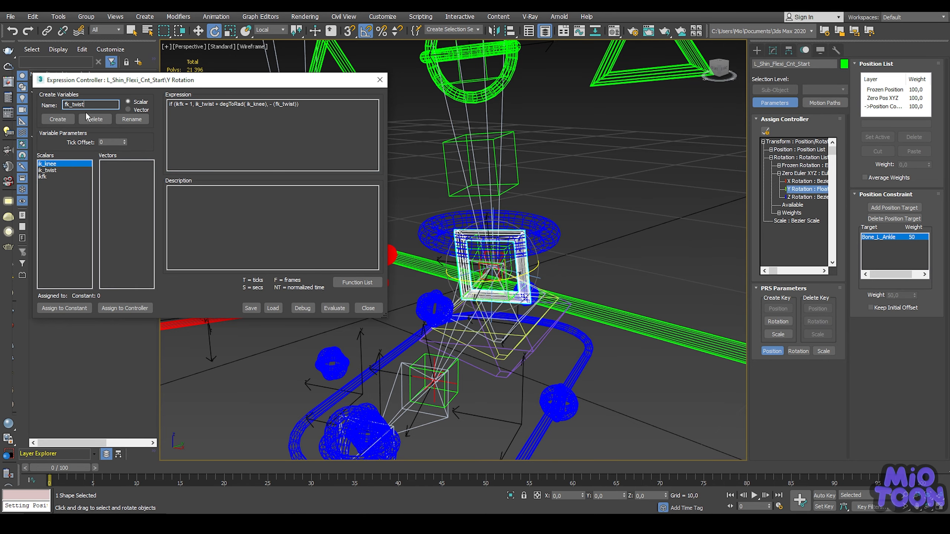
scroll(521, 127, "down", 10)
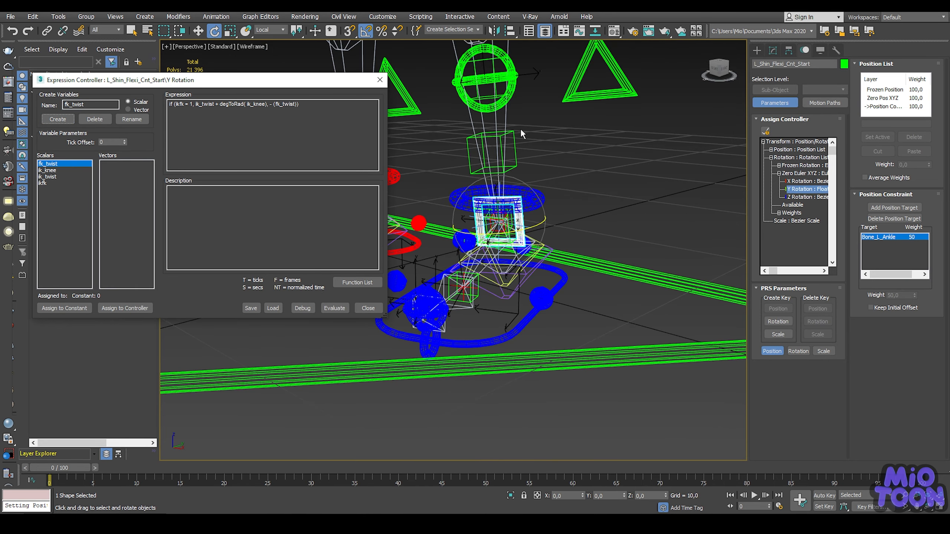
scroll(536, 210, "up", 5)
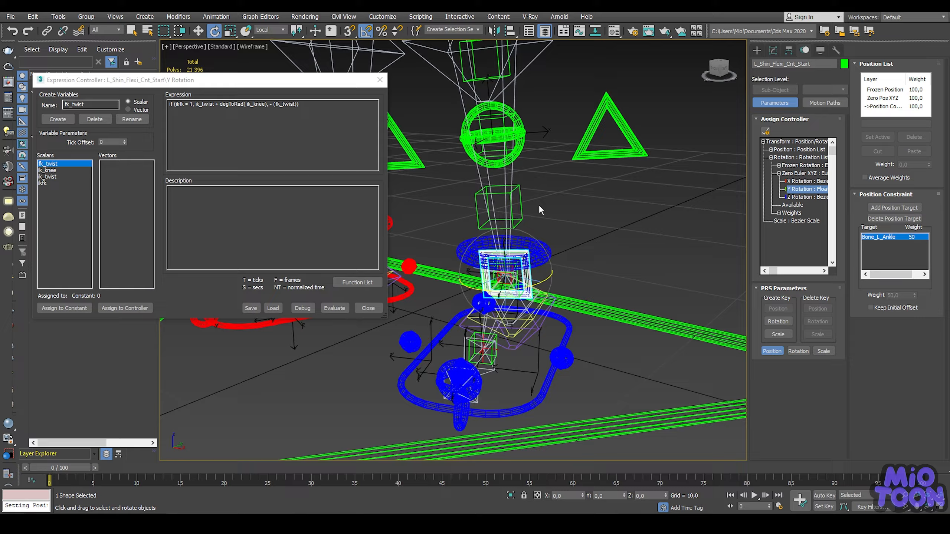
Step: Assign the ikfk variable to the L_Leg_IK Bezier Float custom attribute of the Anim_Global control
left_click_drag(256, 82, 228, 96)
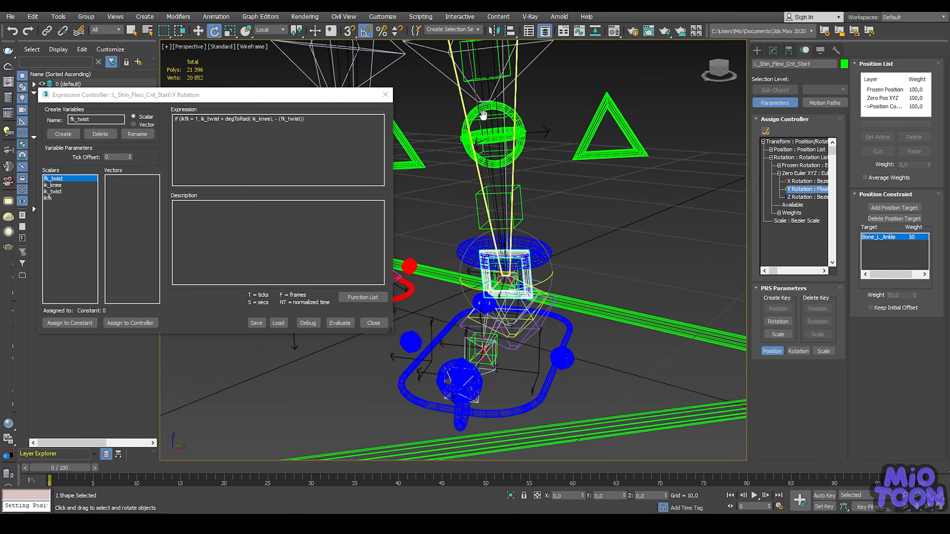
middle_click_drag(483, 116, 512, 123)
left_click(47, 196)
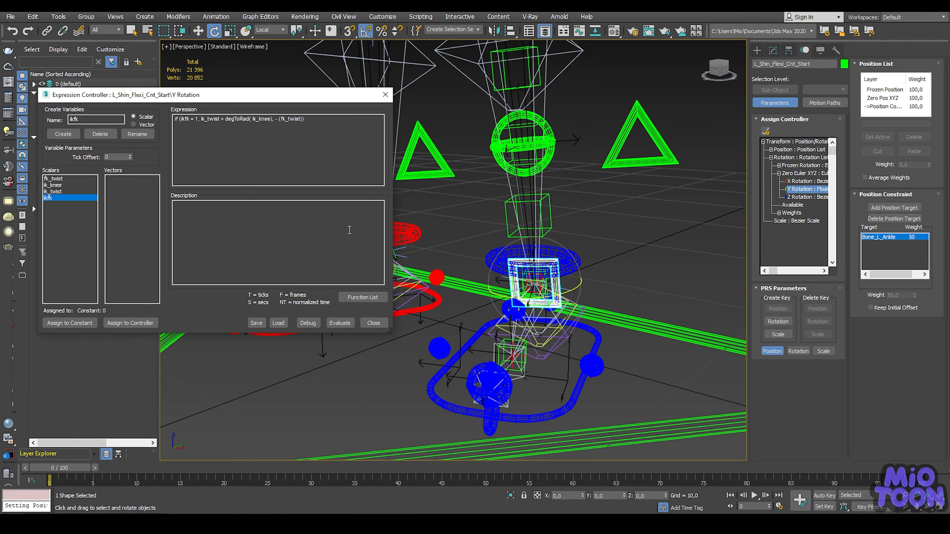
left_click_drag(695, 291, 654, 347)
middle_click_drag(619, 206, 615, 190)
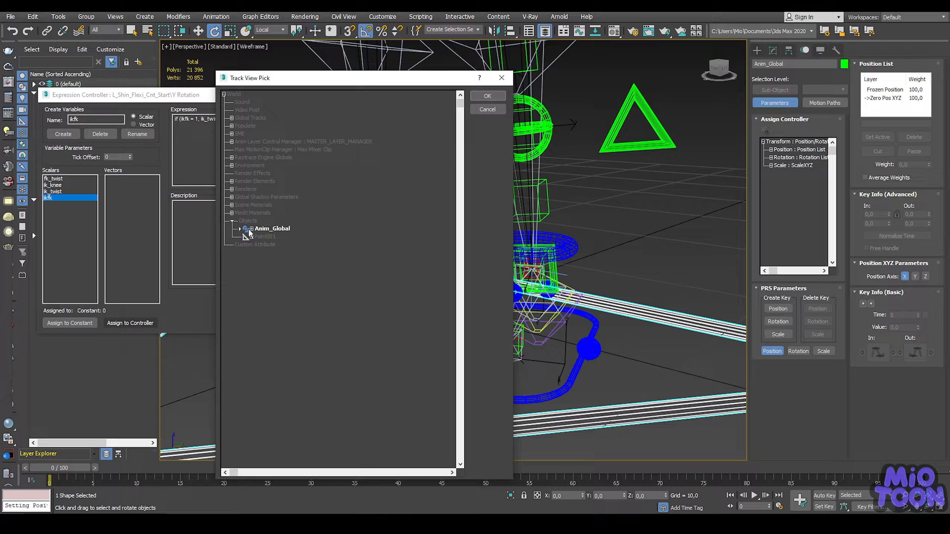
left_click(252, 230)
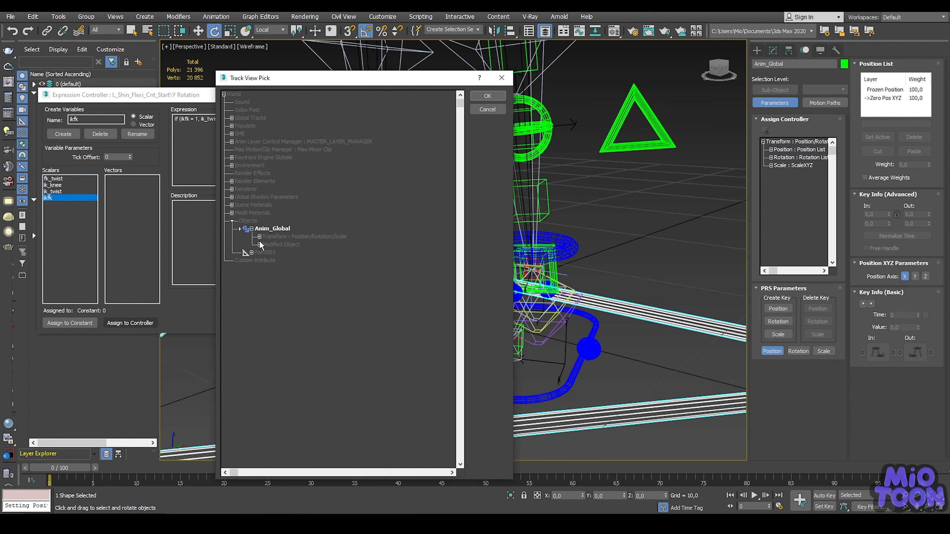
left_click(259, 244)
left_click(267, 252)
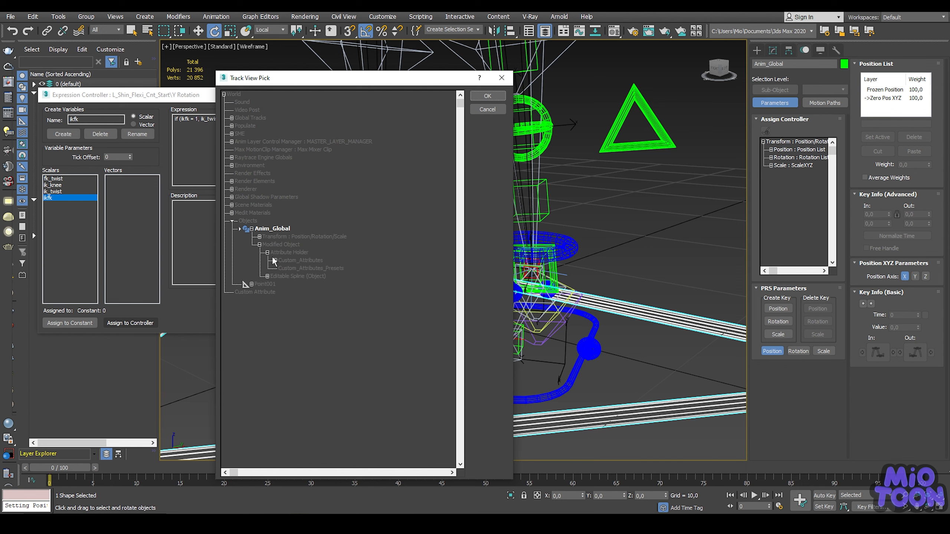
left_click(275, 260)
left_click(317, 269)
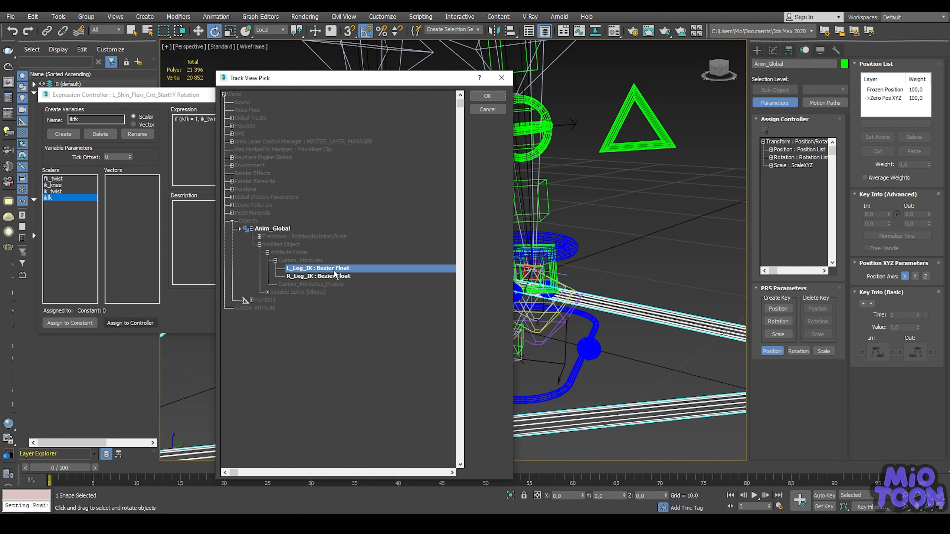
left_click(487, 95)
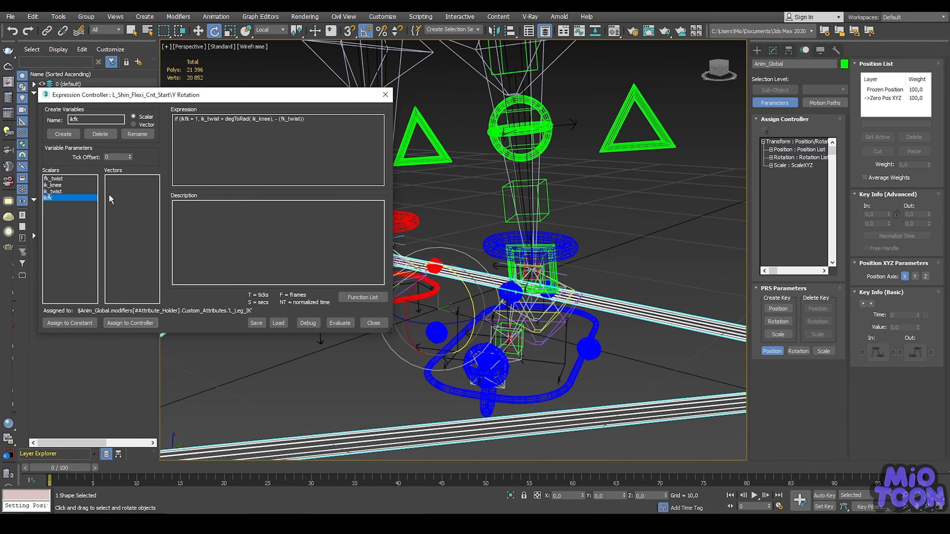
Step: Select Anim_L_Leg_IK and expand its Rotation List as the controller source for the ik_twist variable
left_click(60, 192)
middle_click_drag(554, 236, 574, 249)
left_click(597, 325)
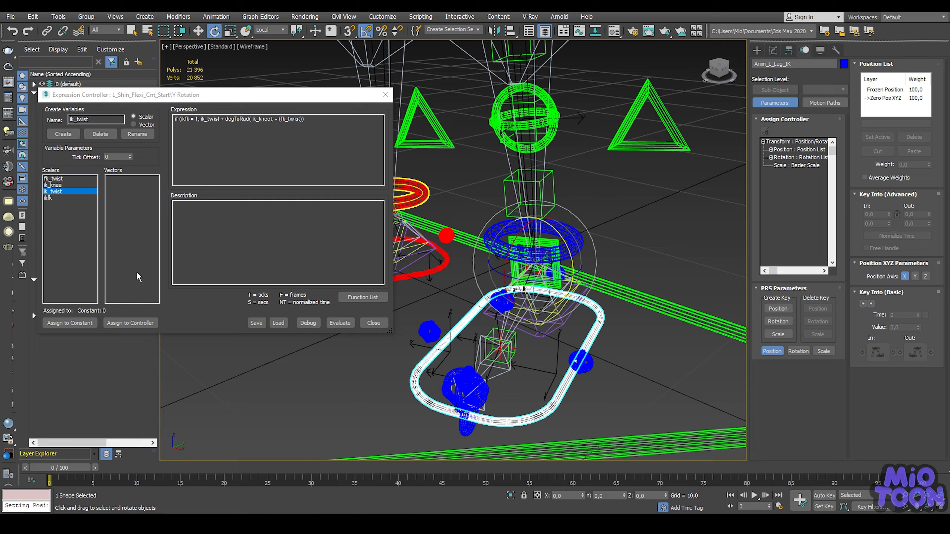
left_click(130, 323)
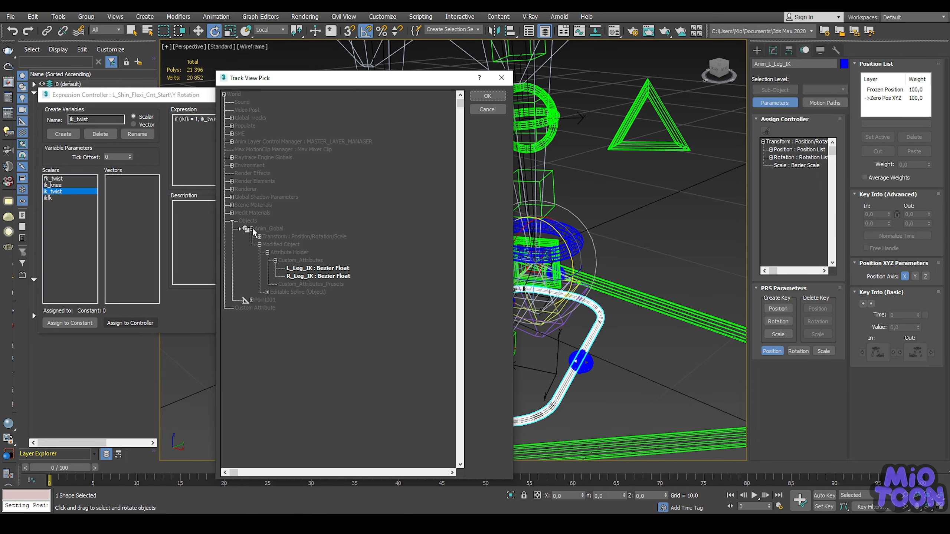
left_click(251, 228)
left_click(240, 229)
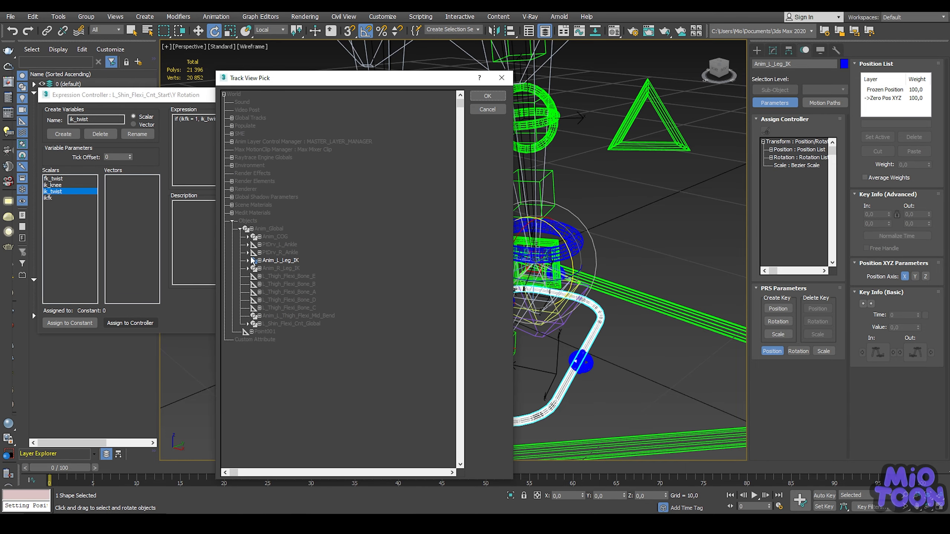
left_click(259, 260)
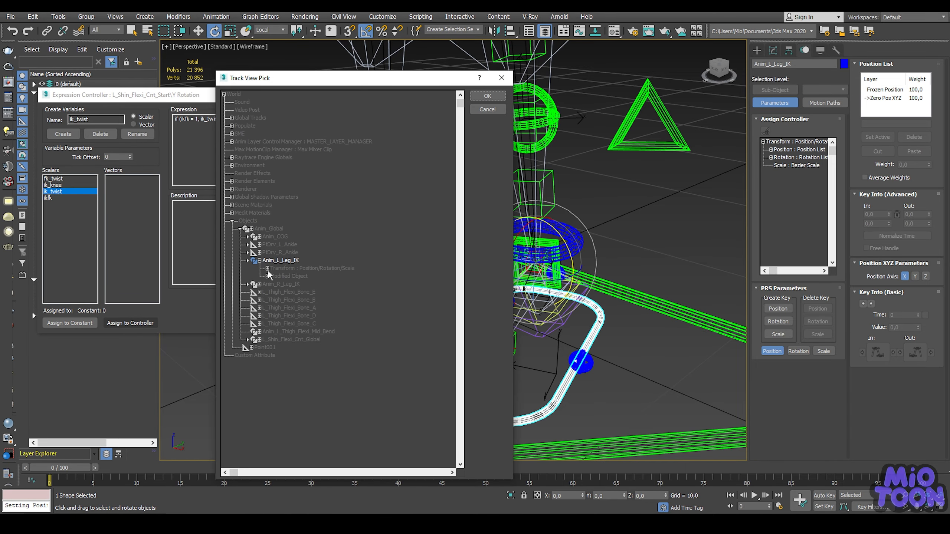
left_click(267, 268)
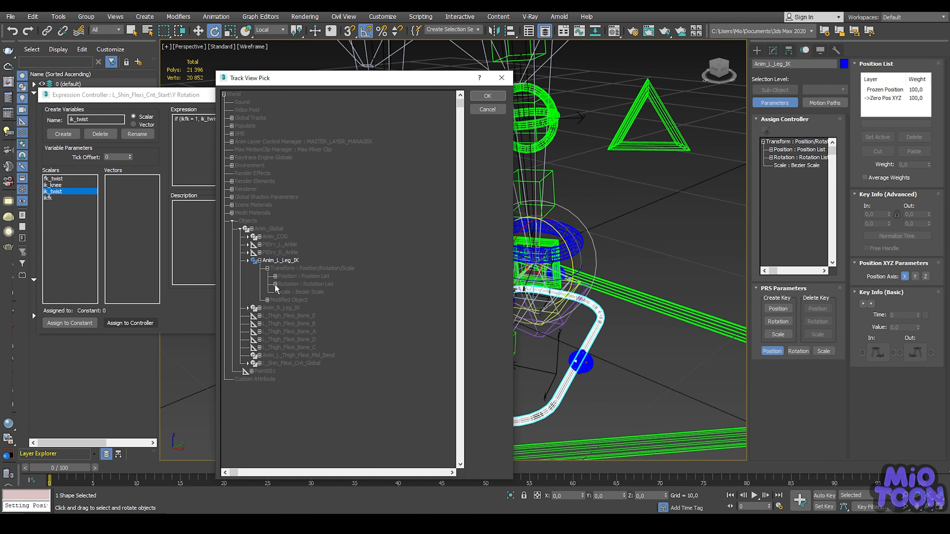
left_click(276, 284)
left_click_drag(391, 79, 303, 78)
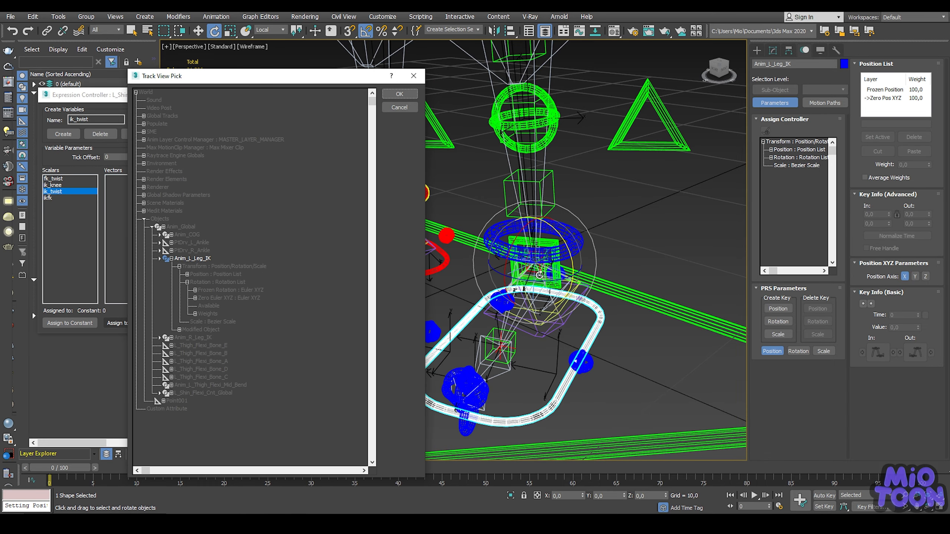
Step: Test-rotate Anim_L_Leg_IK by 25 degrees about Z and assign ik_twist to its Z Rotation under Zero Euler XYZ
left_click_drag(557, 287, 527, 280)
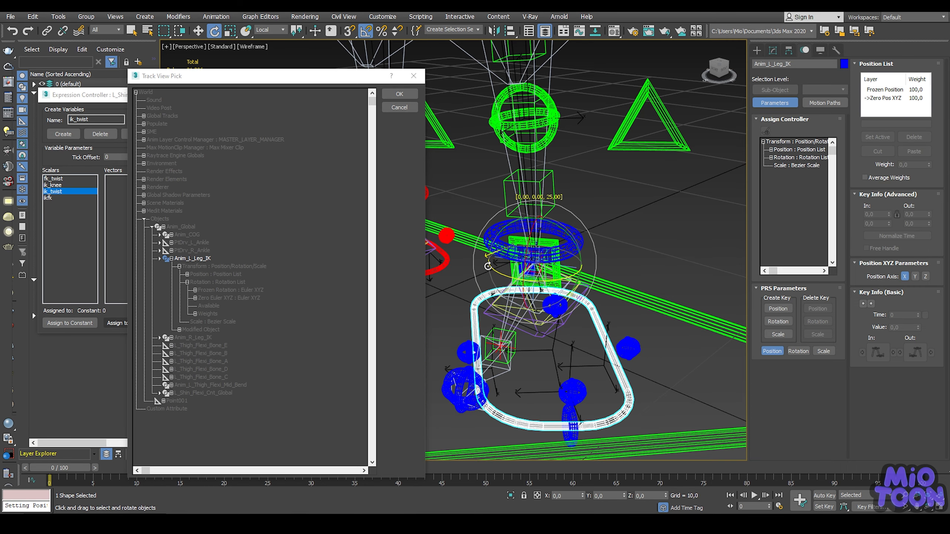
middle_click_drag(603, 246, 604, 238)
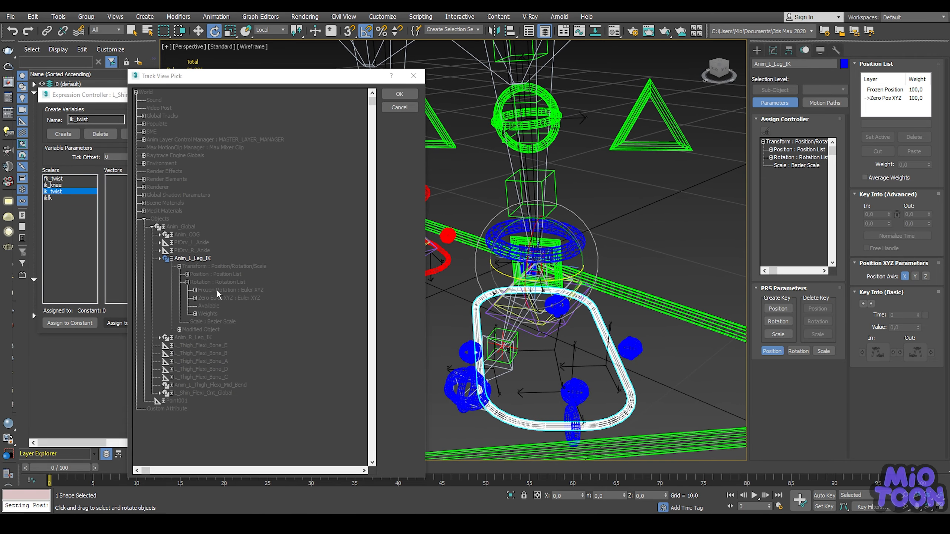
left_click(194, 298)
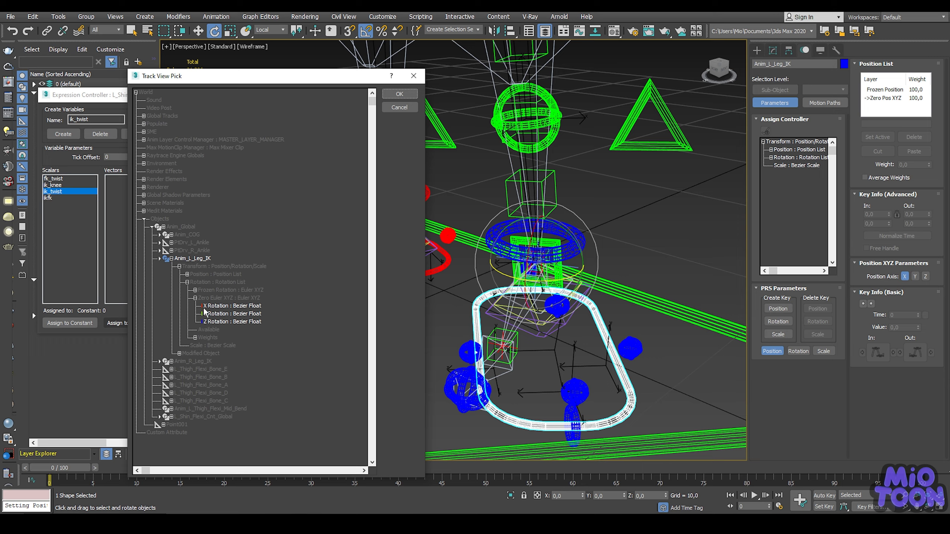
left_click(222, 324)
left_click(400, 95)
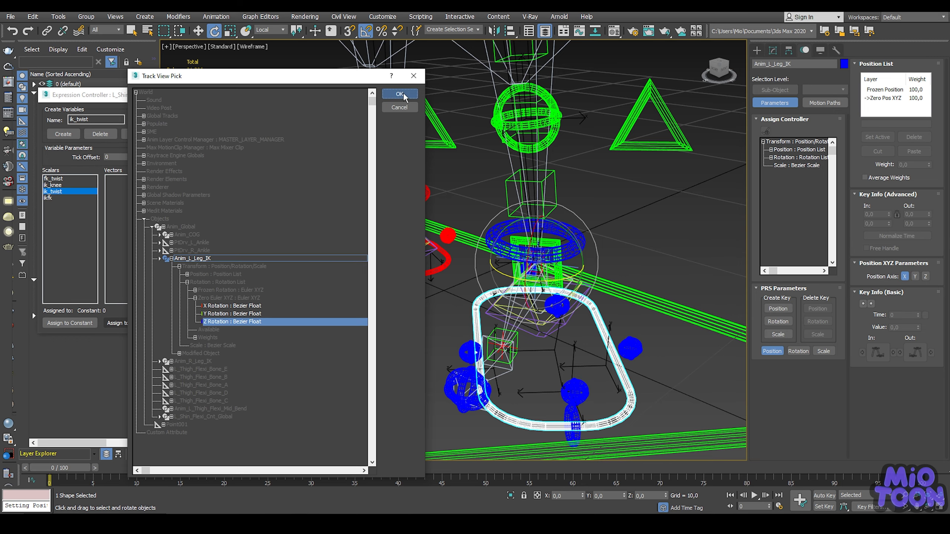
Step: Reset the transform of the Anim_L_Leg_IK control to zero
middle_click_drag(496, 240, 505, 209, "alt")
right_click(480, 220, "alt")
left_click(462, 203)
mouse_move(556, 256)
left_mouse_down()
mouse_move(539, 257)
mouse_move(572, 255)
mouse_move(556, 254)
left_mouse_up()
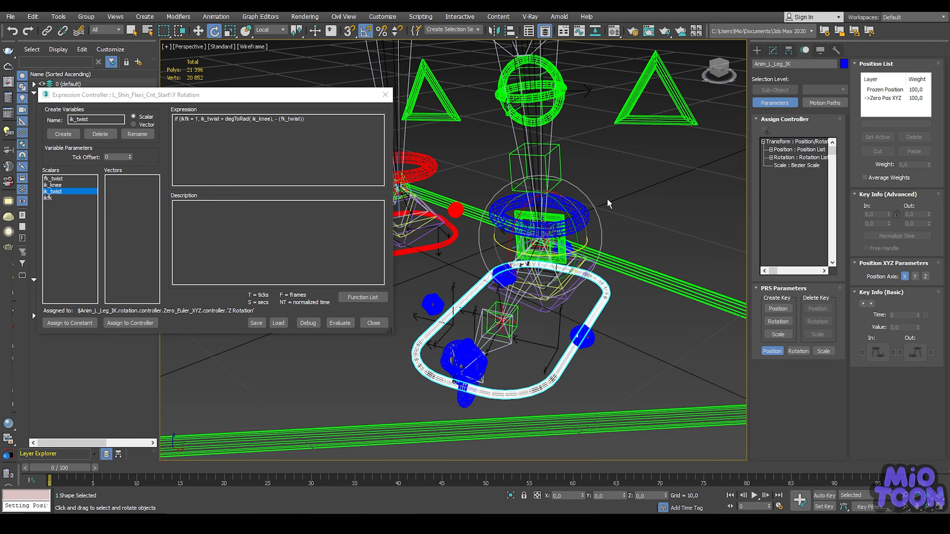
middle_click_drag(608, 204, 536, 244, "alt")
right_click(609, 211, "alt")
left_click(592, 193)
scroll(596, 206, "down", 3)
scroll(535, 244, "up", 3)
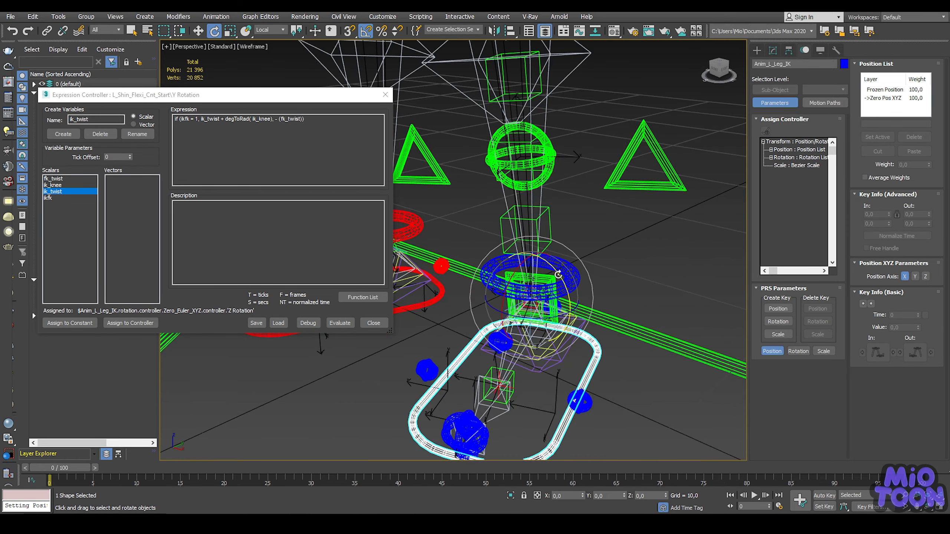
Step: Select Anim_L_Ankle_FK, test a 20-degree rotation about its Y axis, and undo the rotation
left_click(575, 274)
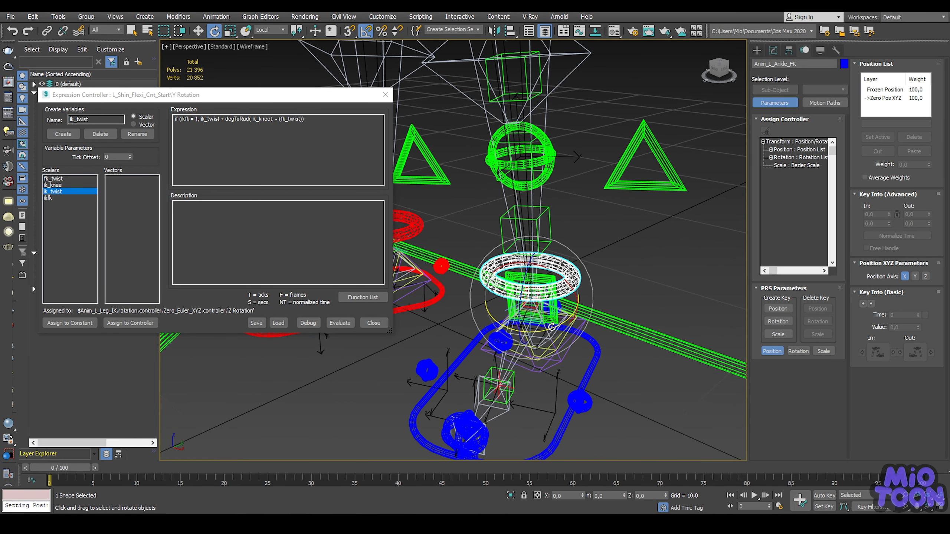
left_click_drag(553, 326, 559, 324)
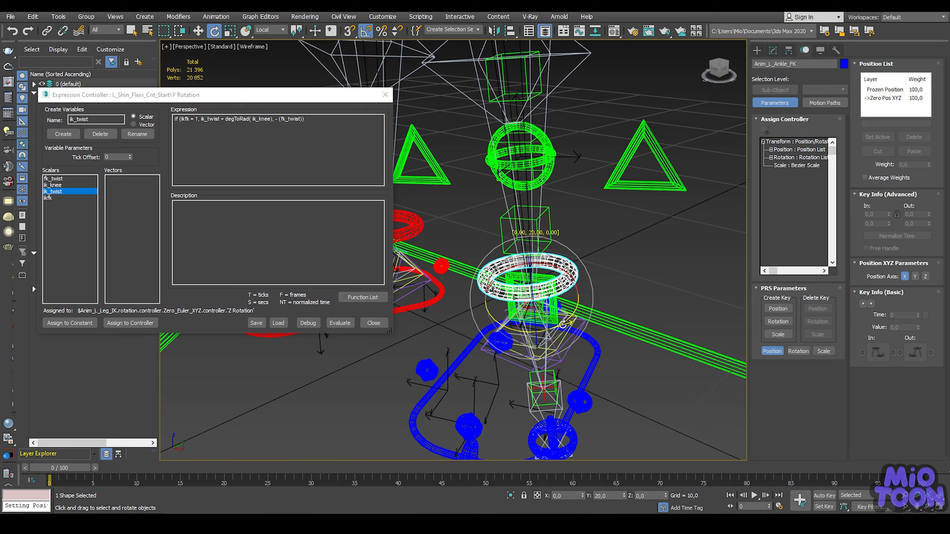
key("ctrl+z")
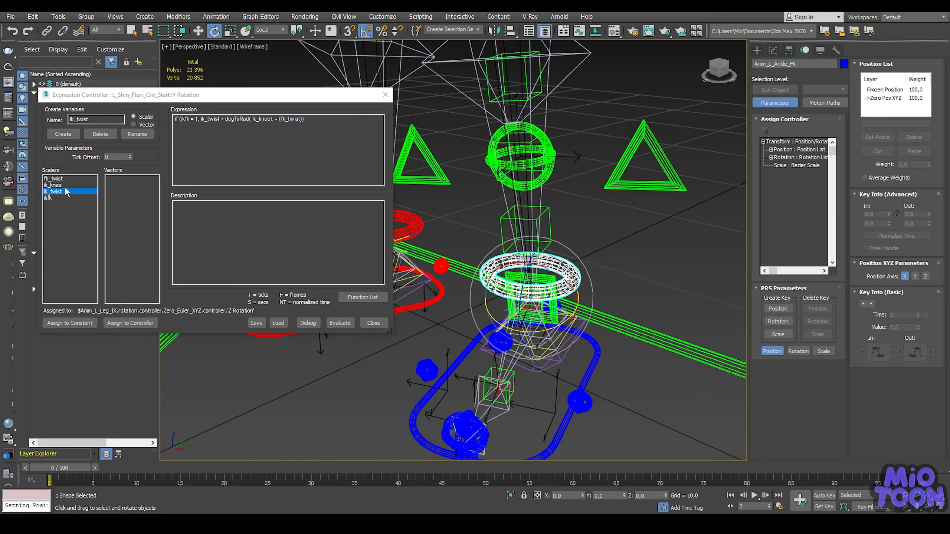
Step: Pick a controller source for the fk_twist variable, expanding the Anim_COG, Anim_Pelvis and left shin FK hierarchy down to Anim_L_Ankle_FK
left_click(53, 178)
left_click(130, 322)
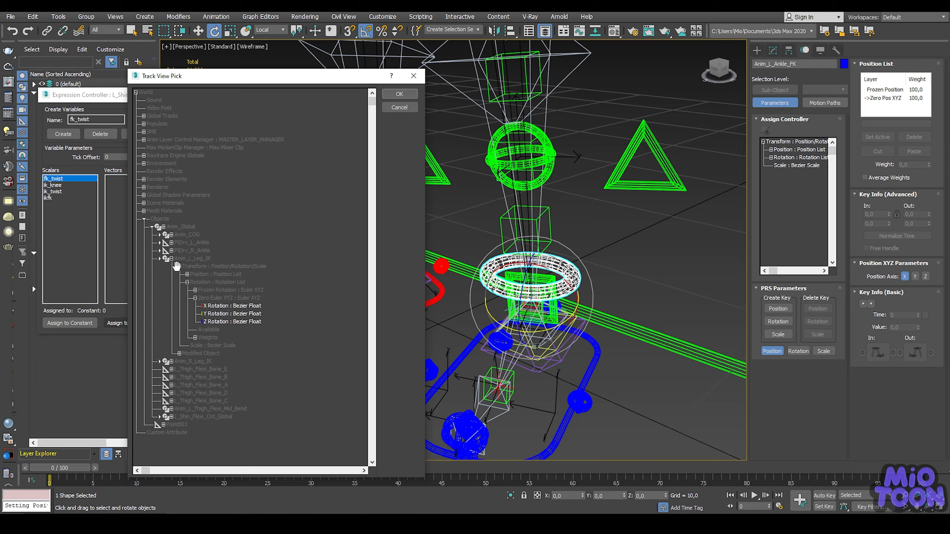
left_click(160, 259)
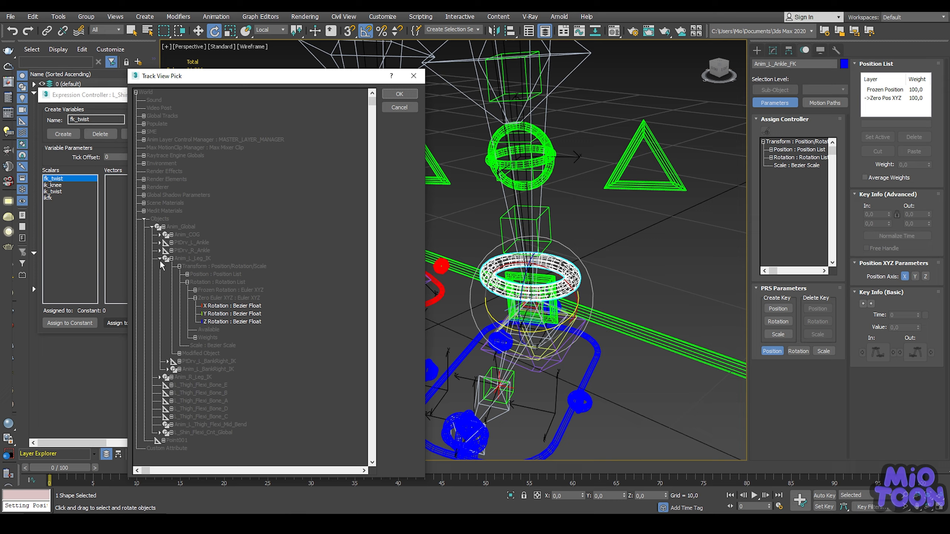
left_click(172, 259)
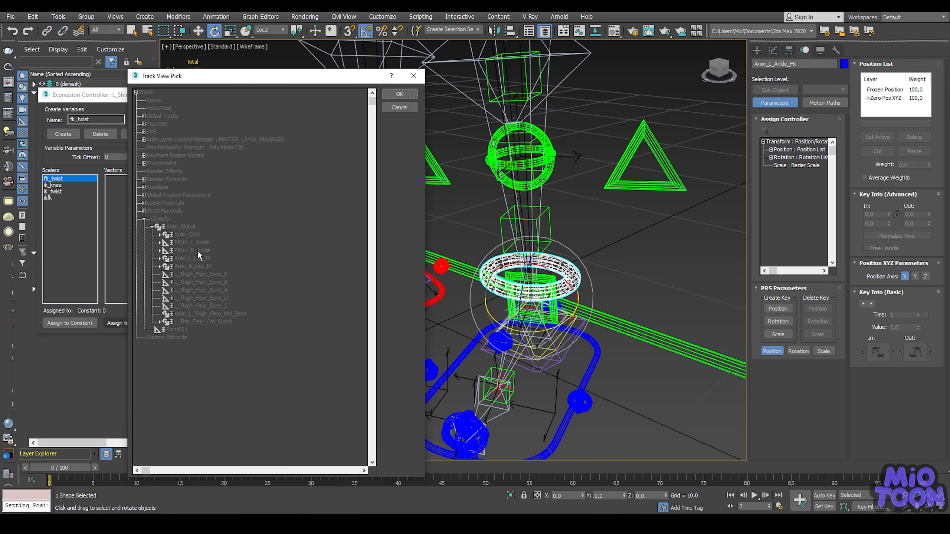
left_click(160, 235)
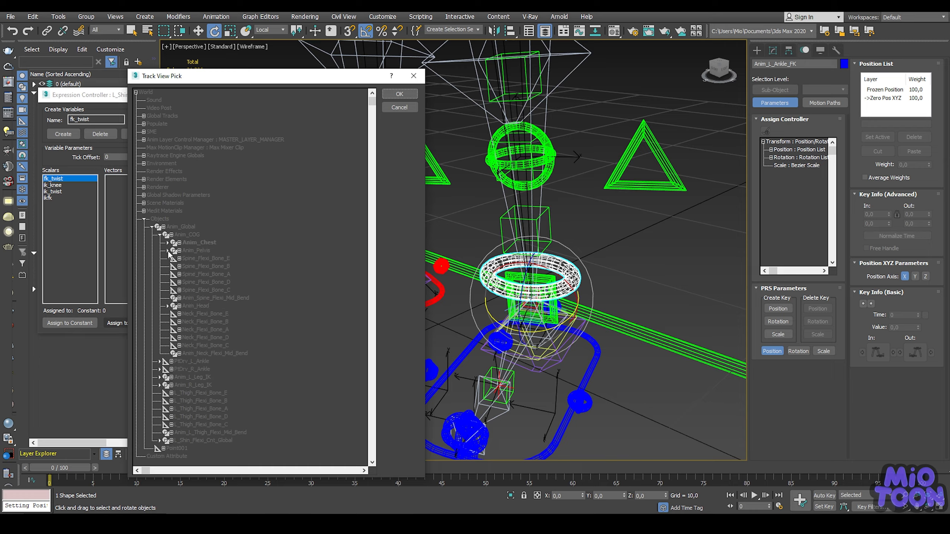
left_click(169, 252)
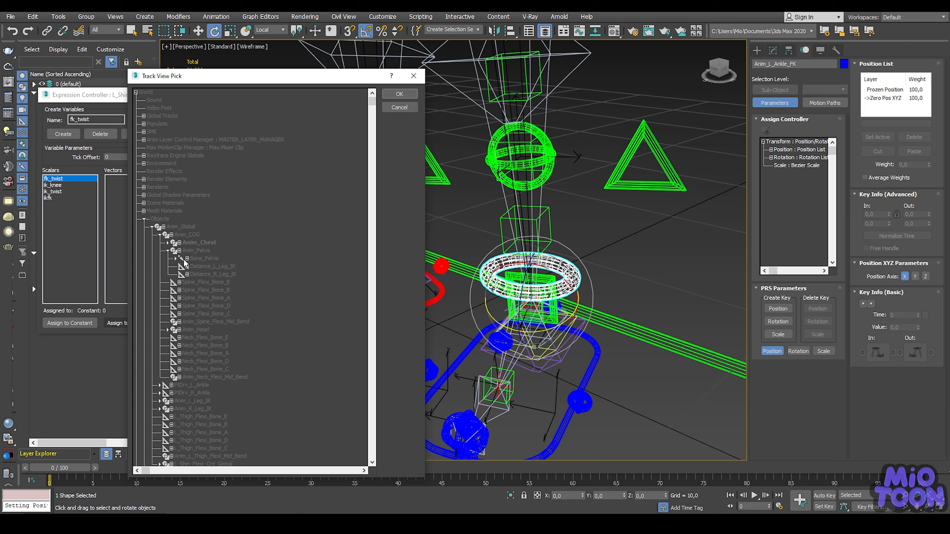
left_click(176, 259)
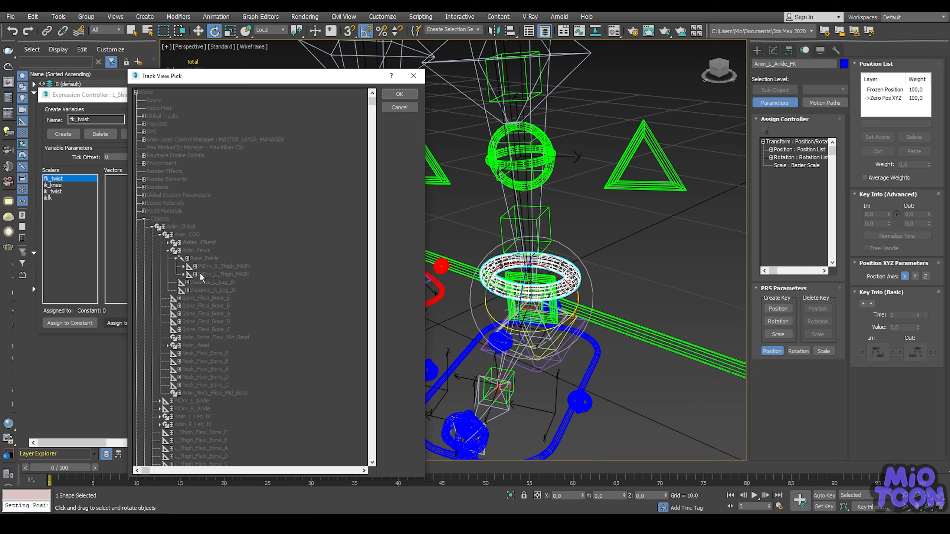
left_click(184, 275)
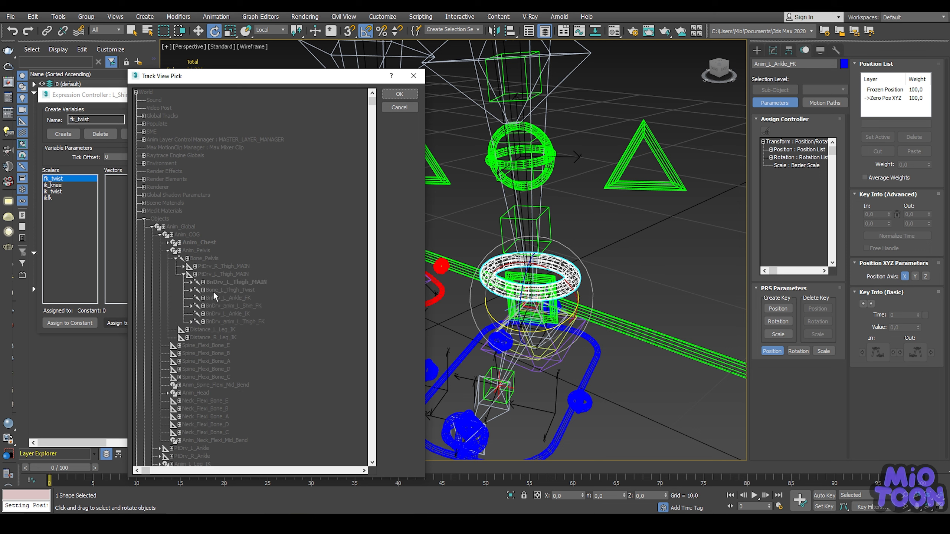
left_click(192, 306)
left_click(200, 314)
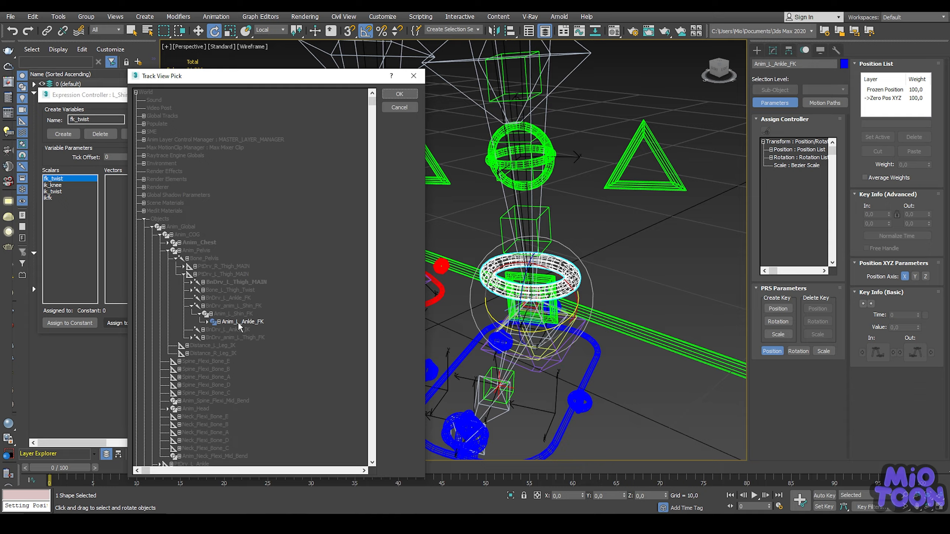
Step: Assign fk_twist to Anim_L_Ankle_FK's Y Rotation under Zero Euler XYZ in its Rotation List
left_click(219, 322)
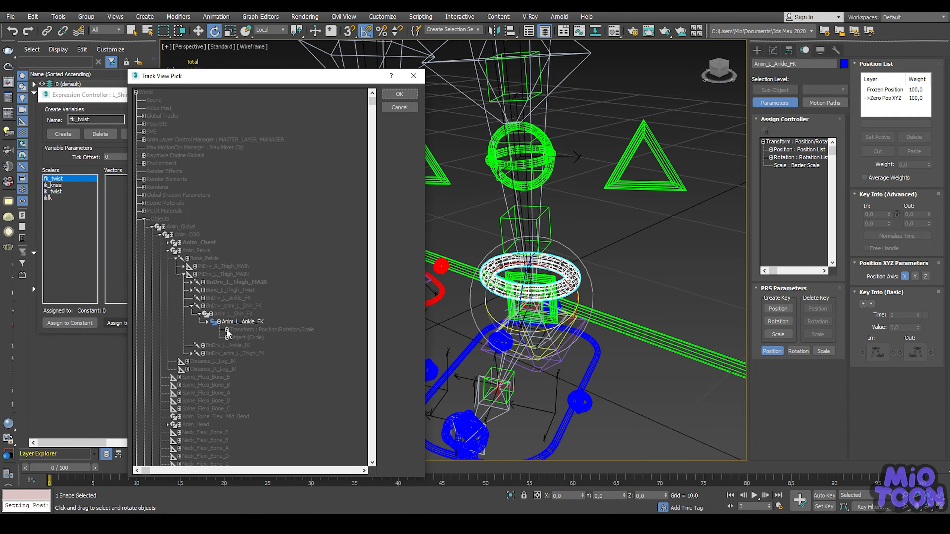
left_click(227, 330)
left_click(235, 345)
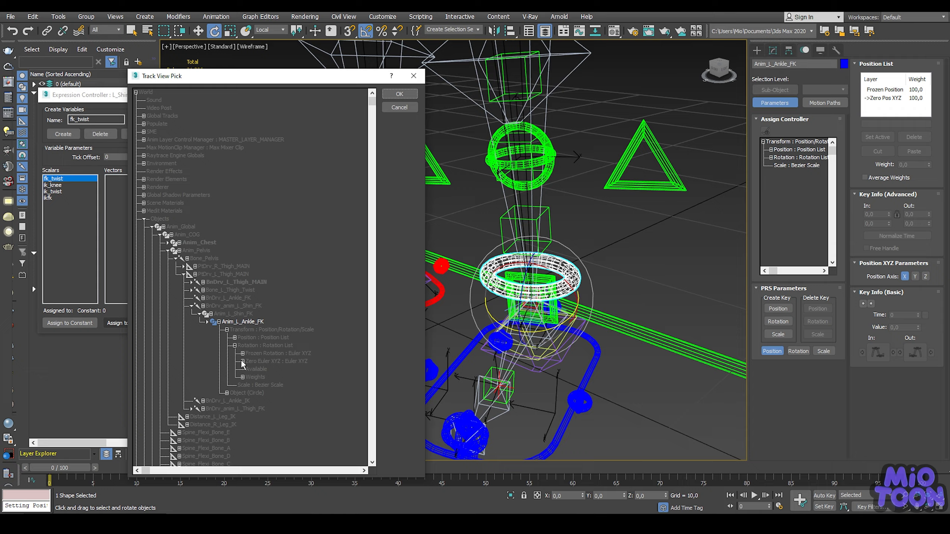
left_click(243, 361)
left_click(264, 377)
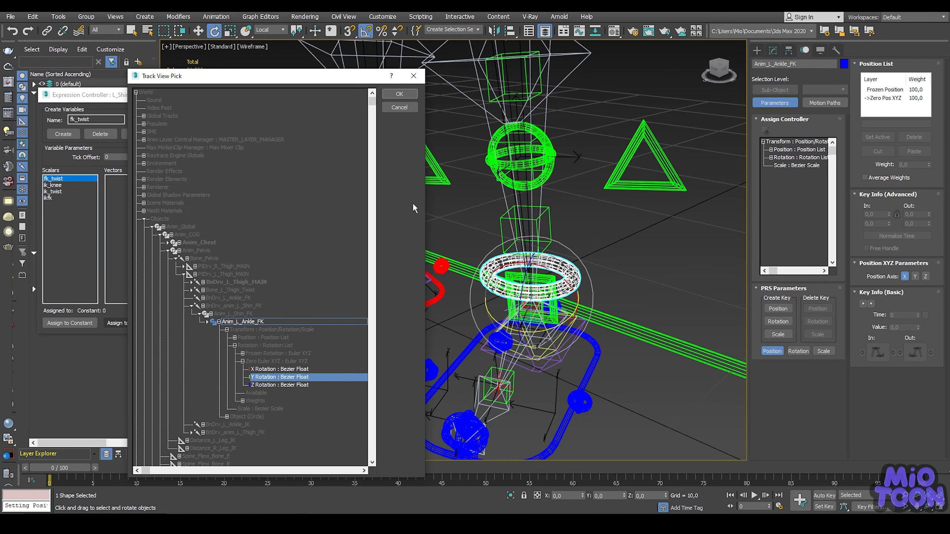
left_click(400, 94)
Step: Test-rotate Anim_L_Ankle_FK in the viewport and undo the rotation
middle_click_drag(555, 270, 557, 254)
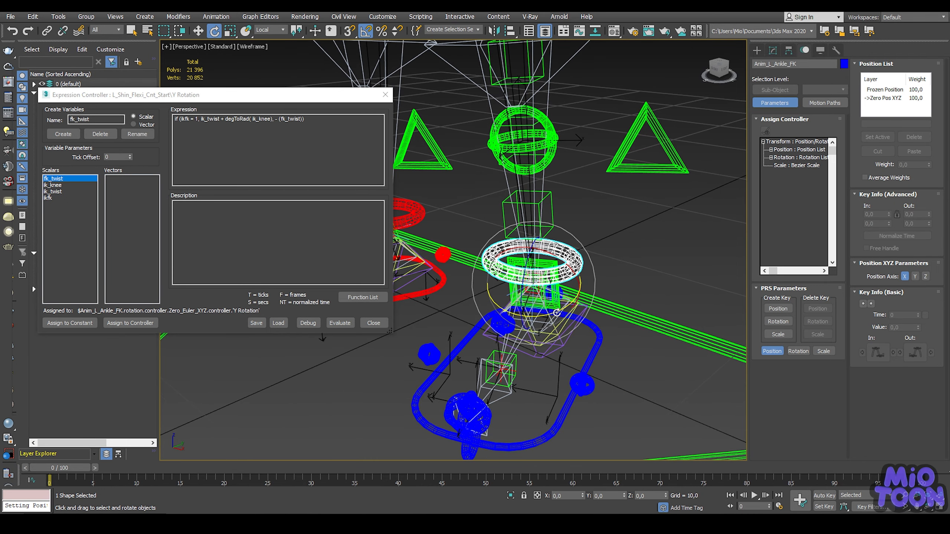
left_click_drag(557, 313, 563, 310)
key("ctrl+z")
middle_click_drag(623, 256, 628, 270)
Step: Select Anim_L_Leg_IK and assign the ik_knee variable to Knee_Swivel in its Attribute Holder's custom attributes
left_click(54, 185)
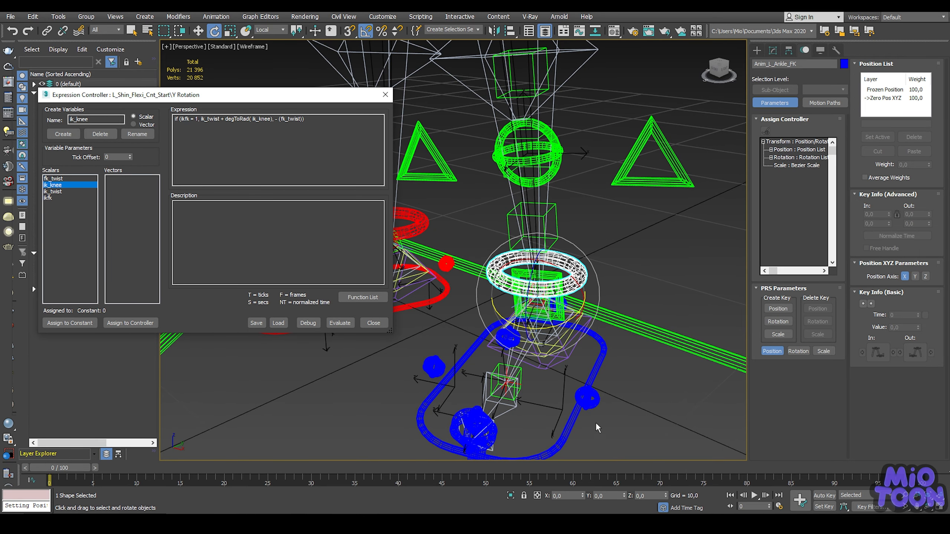
left_click(465, 343)
left_click(131, 323)
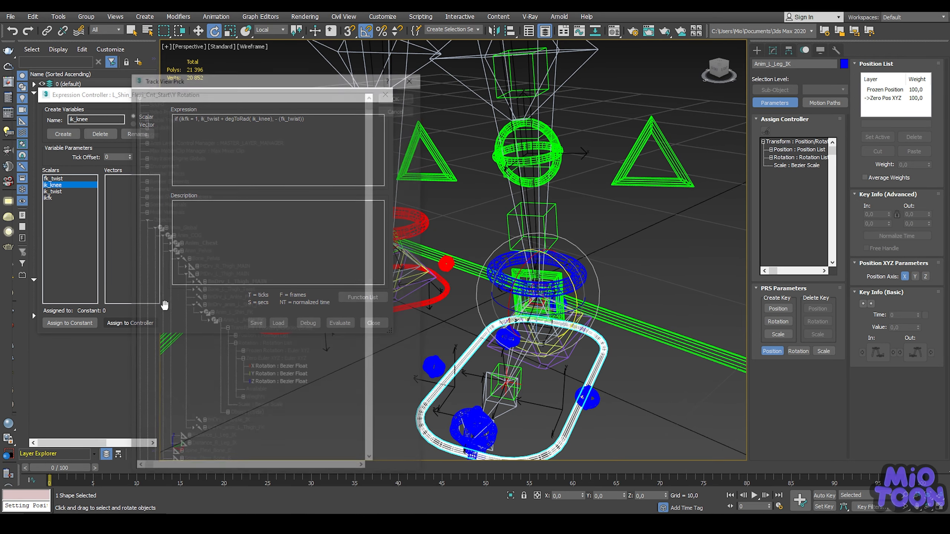
left_click_drag(372, 104, 372, 259)
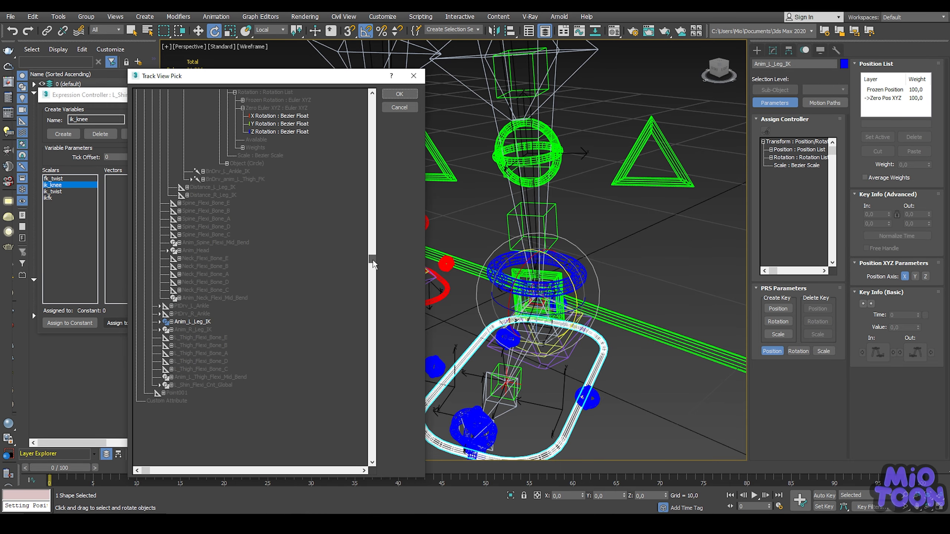
left_click(171, 321)
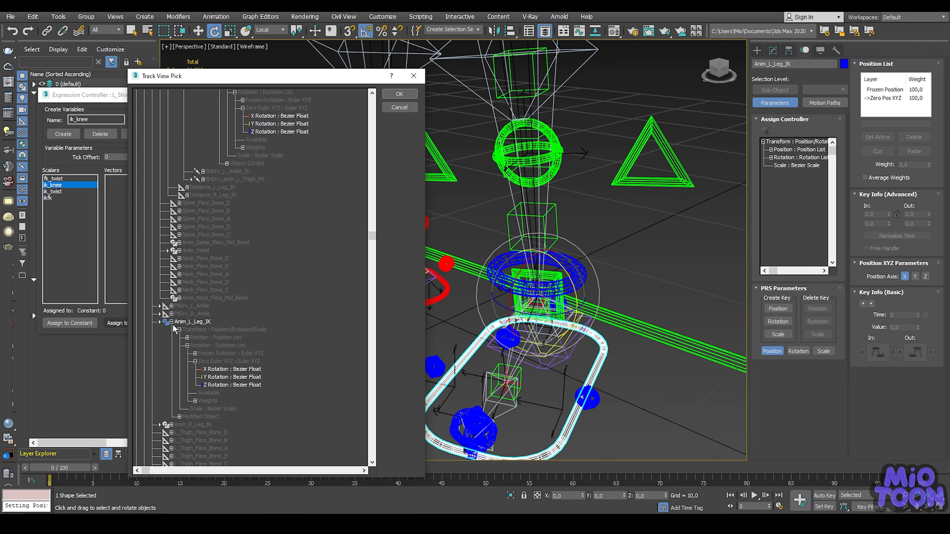
left_click(187, 345)
left_click(180, 361)
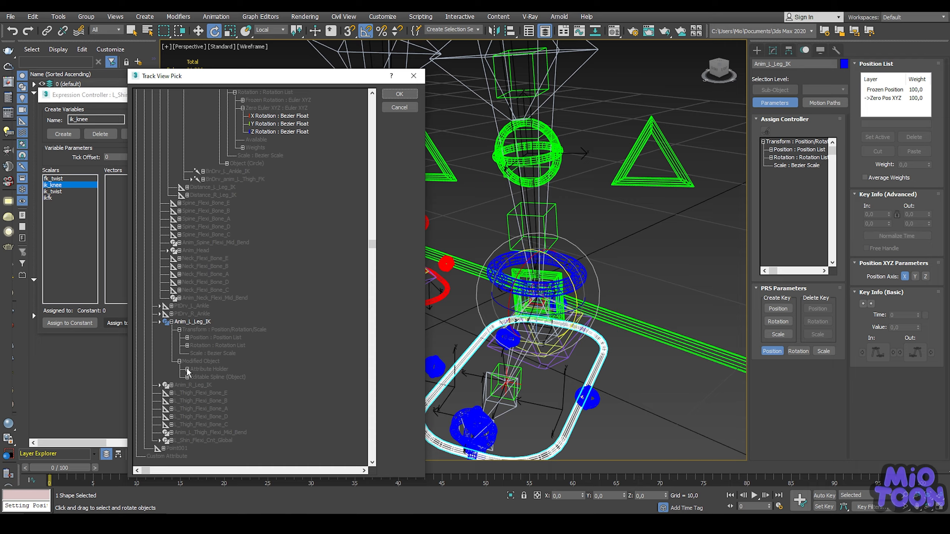
left_click(187, 369)
left_click(195, 377)
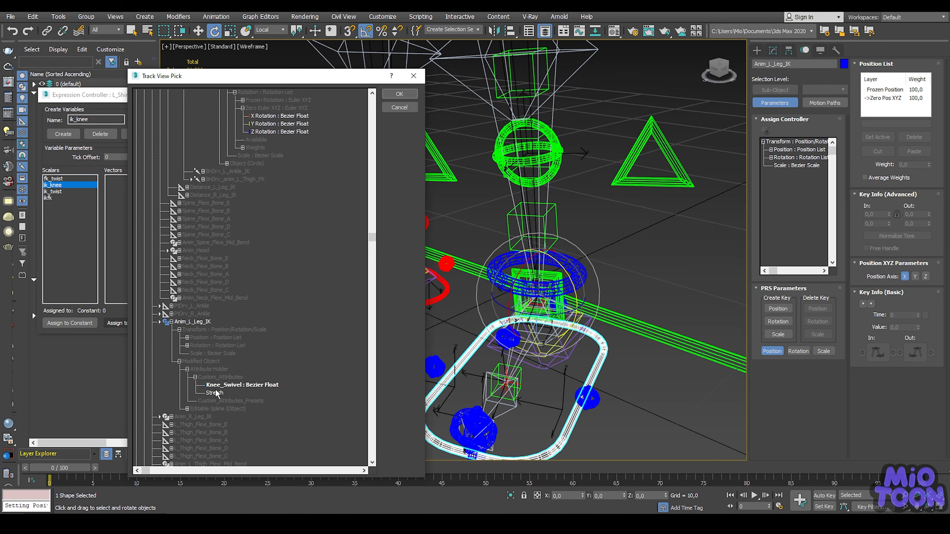
left_click(228, 386)
left_click(400, 94)
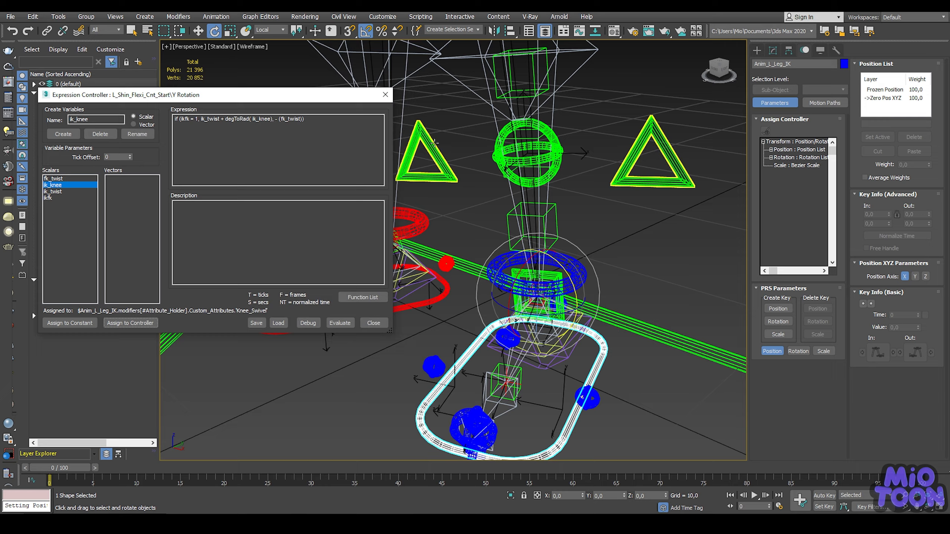
Step: Evaluate the Y Rotation expression of L_Shin_Flexi_Cnt_Start and close its expression controller
middle_click_drag(516, 175, 548, 160)
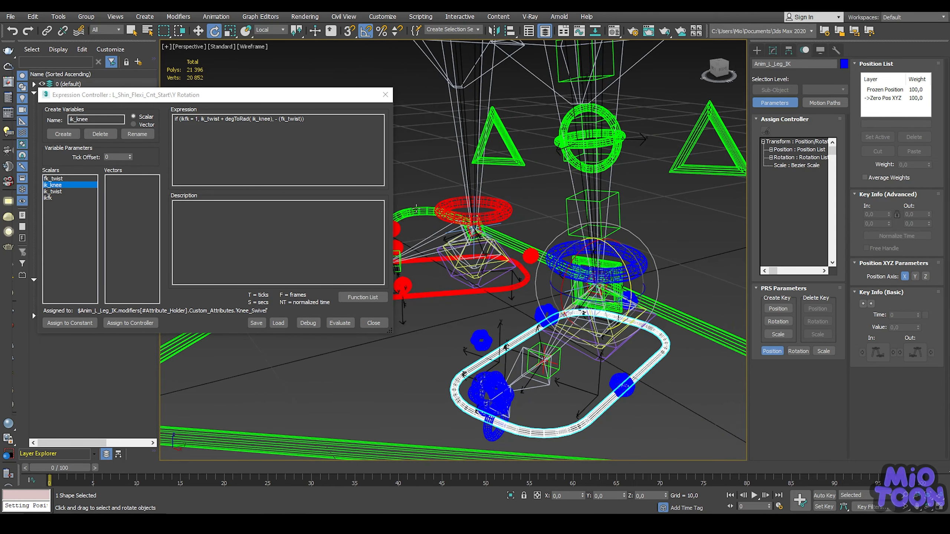
left_click(338, 323)
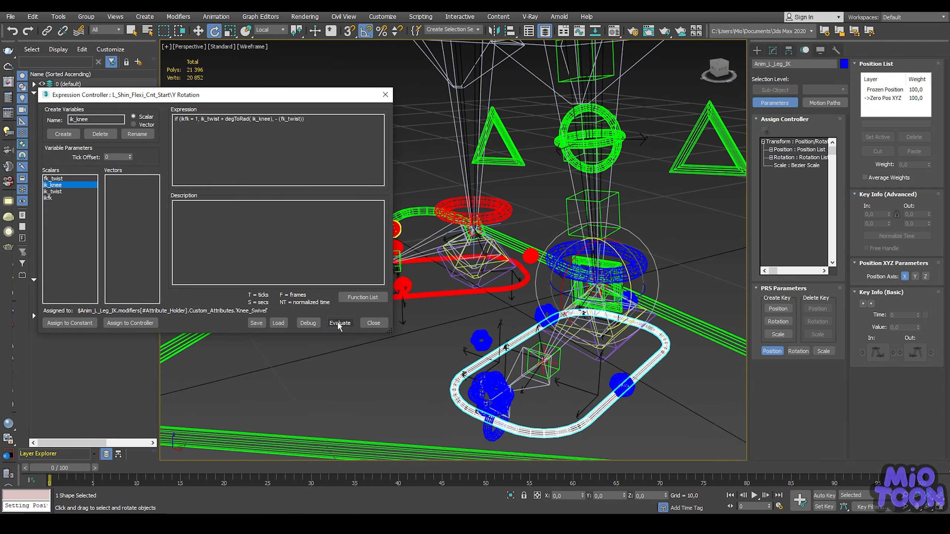
left_click(366, 325)
middle_click_drag(498, 281, 422, 240)
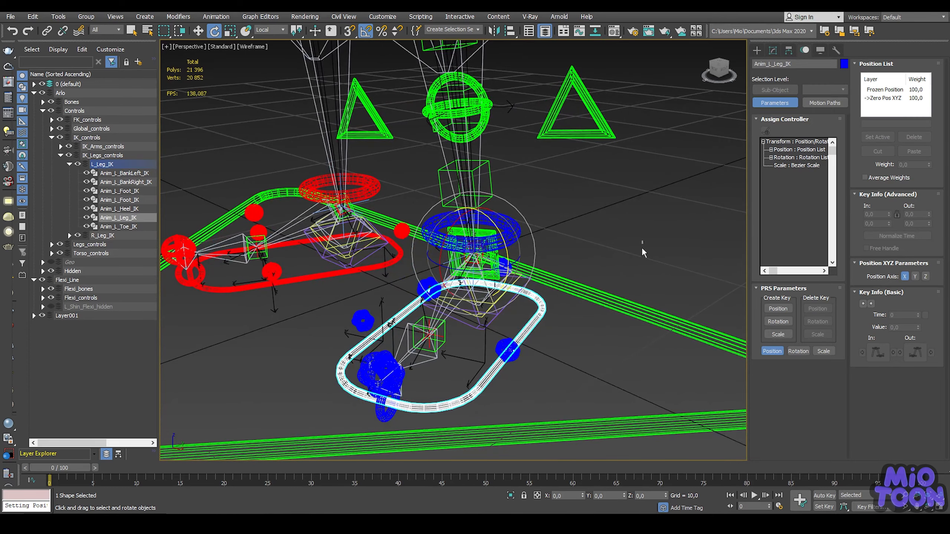
Step: Switch the left leg to FK on Anim_Global, then test-rotate Anim_L_Ankle_FK and undo the rotation
left_click(653, 314)
left_click(774, 50)
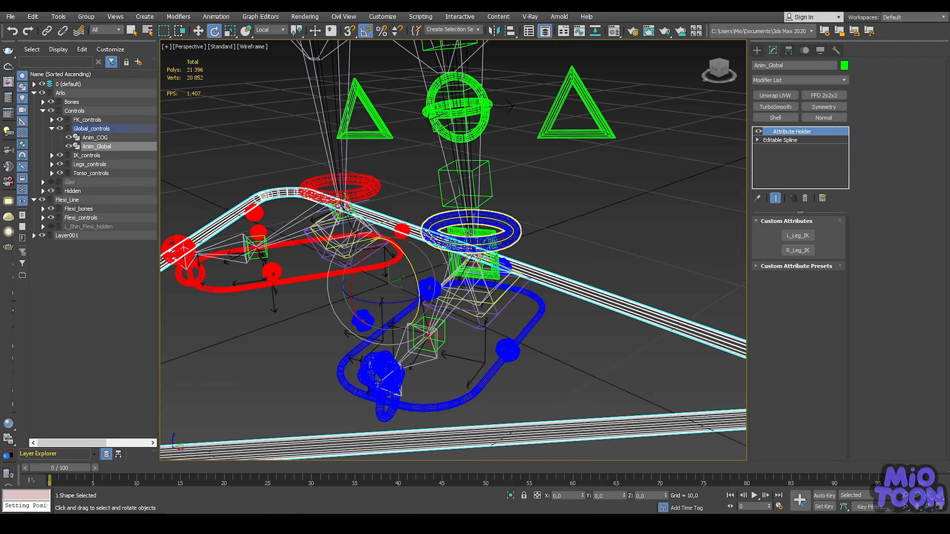
left_click(511, 227)
left_click_drag(491, 280, 512, 281)
key("ctrl+z")
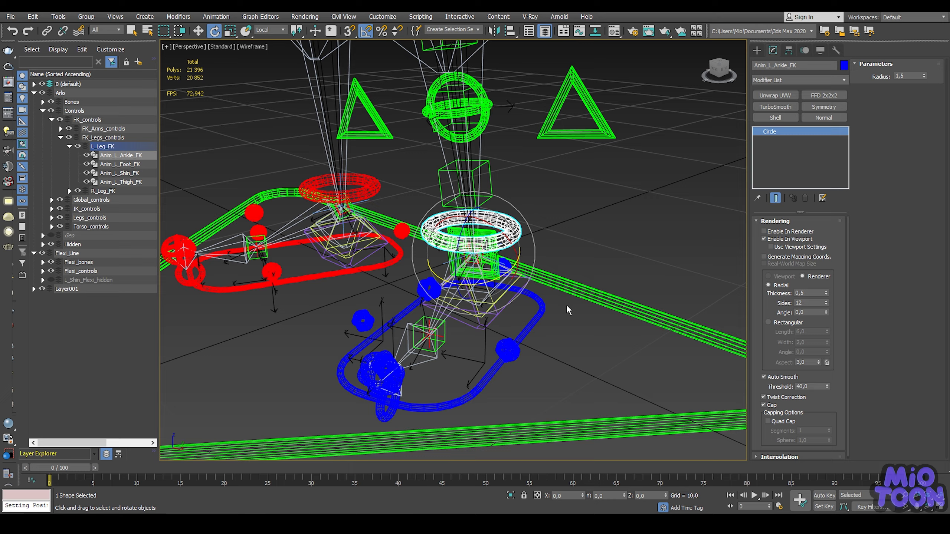
Step: Reopen L_Shin_Flexi_Cnt_Start's Y Rotation expression, remove the minus sign before (fk_twist), and evaluate it
key("q")
scroll(493, 248, "up", 3)
left_click(493, 248)
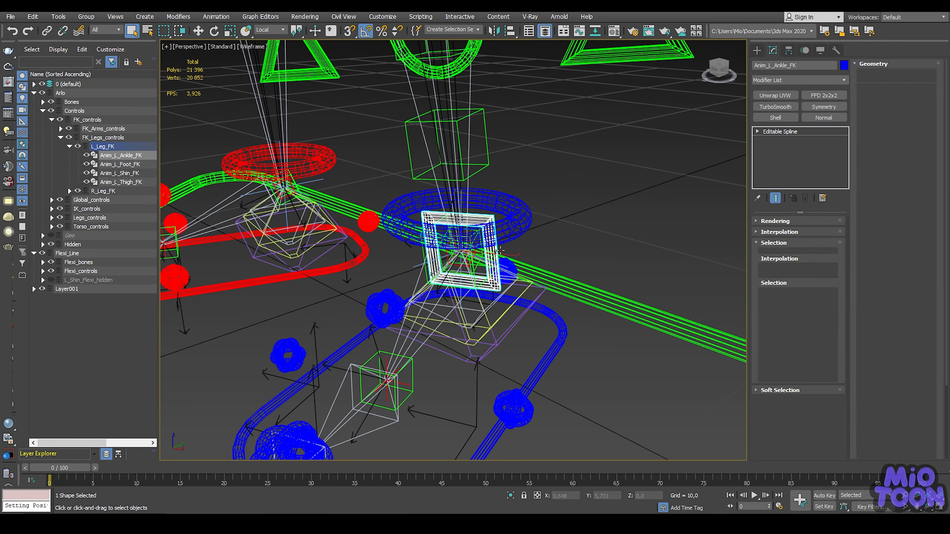
left_click(805, 50)
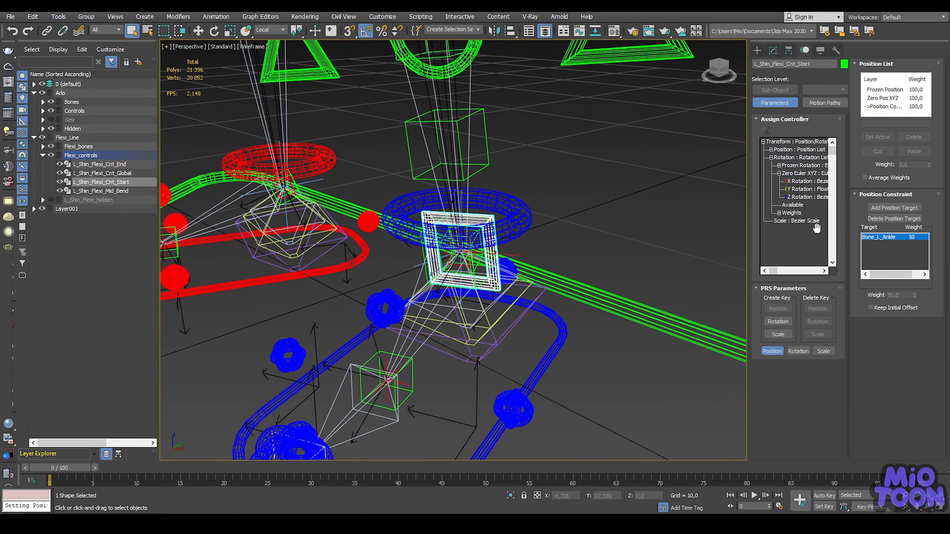
left_click(801, 191)
right_click(800, 191)
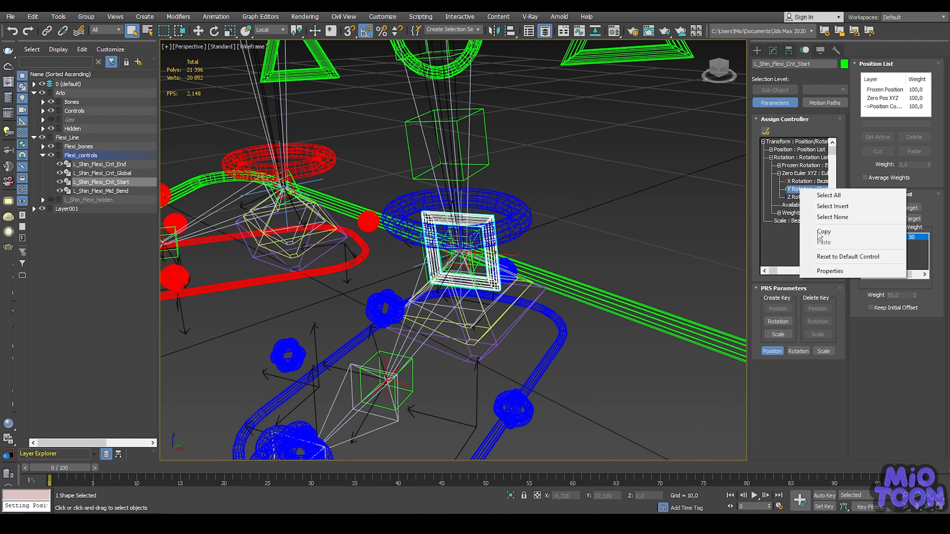
left_click(832, 272)
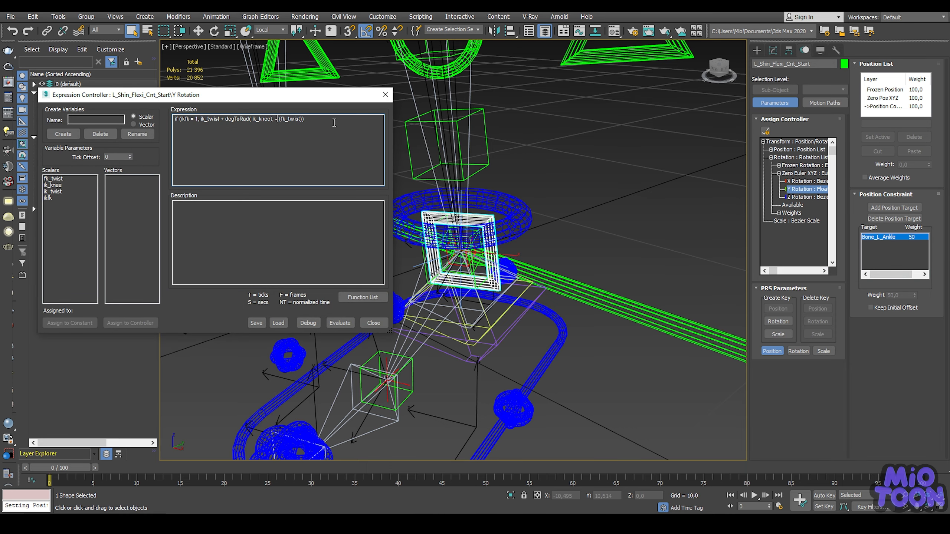
key("BackSpace")
left_click(342, 323)
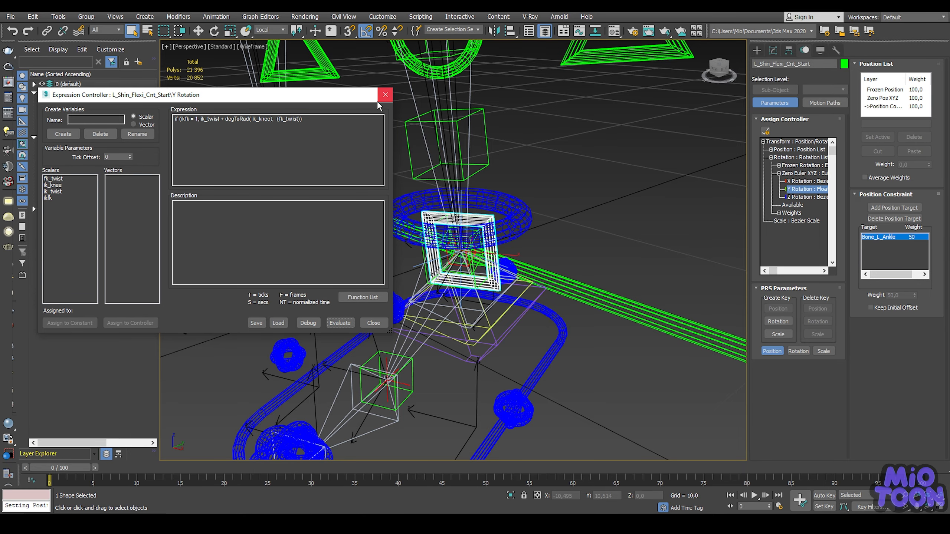
Step: Test-rotate Anim_L_Ankle_FK, close the expression controller, and reset the ankle control to zero
middle_click_drag(534, 170, 569, 142)
left_click(554, 173)
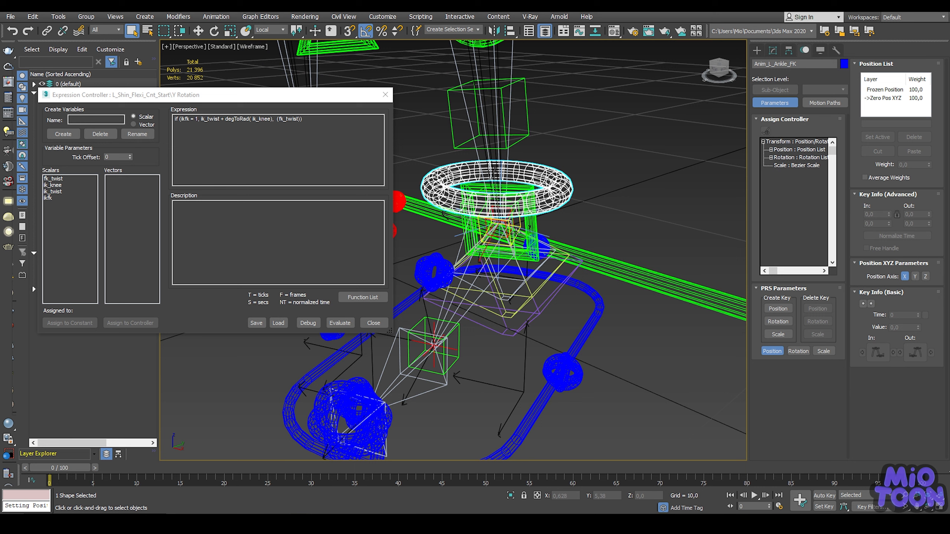
key("e")
left_click_drag(516, 245, 521, 207)
left_click(385, 94)
scroll(487, 232, "down", 2)
right_click(522, 206)
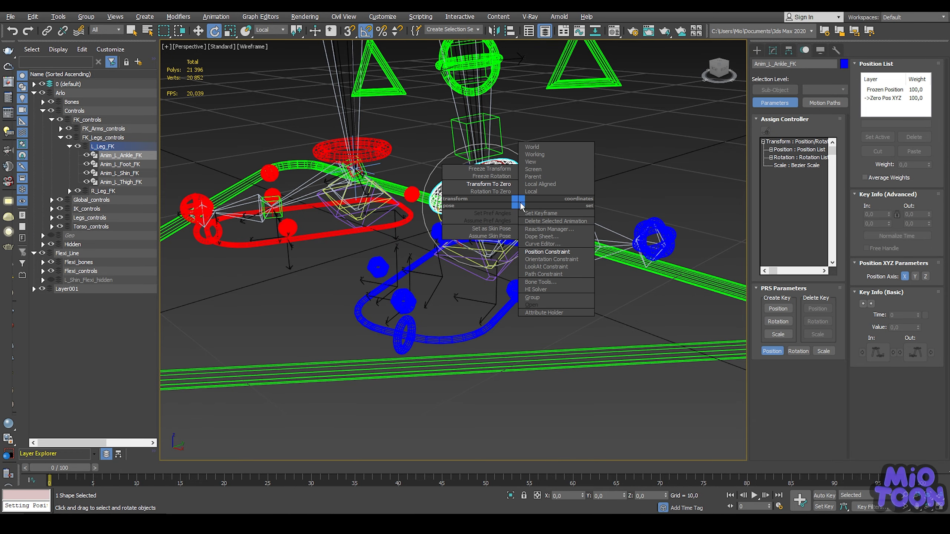
left_click(494, 191)
middle_click_drag(555, 172, 552, 185, "alt")
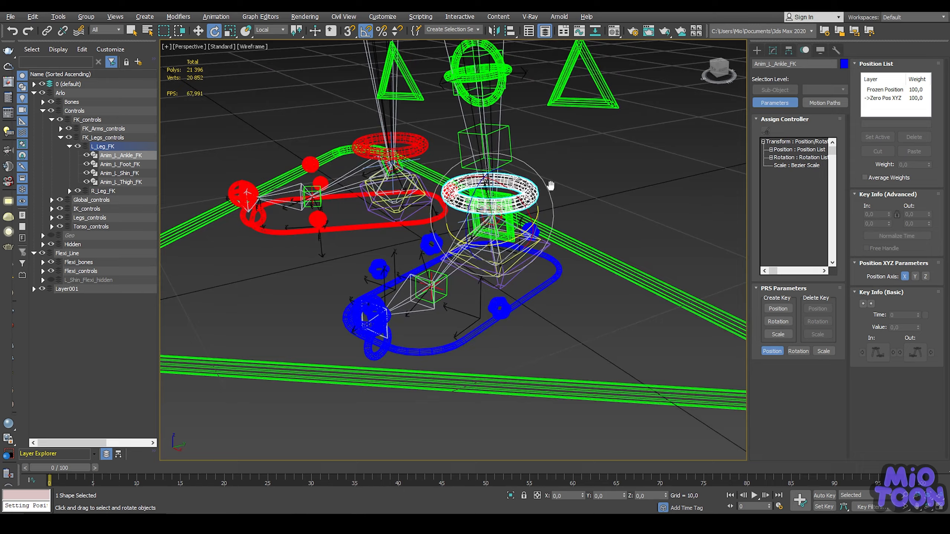
Step: Switch the left leg back to IK using the L_Leg_IK custom attribute on Anim_Global
left_click(616, 258)
left_click(773, 50)
left_click(798, 235)
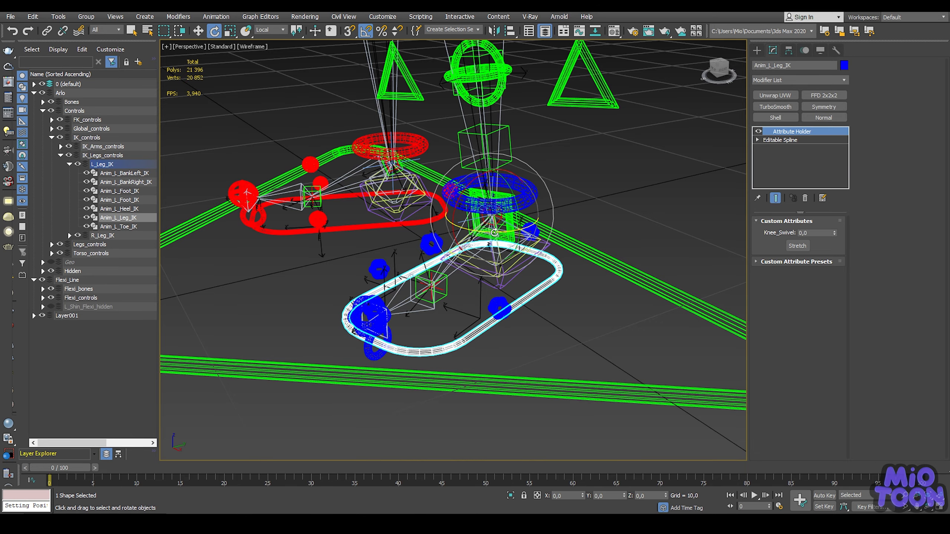
Step: Test-rotate the Anim_L_Leg_IK control to check the shin twist and undo the rotation
left_click_drag(494, 233, 475, 231)
key("ctrl+z")
middle_click_drag(554, 177, 588, 168, "alt")
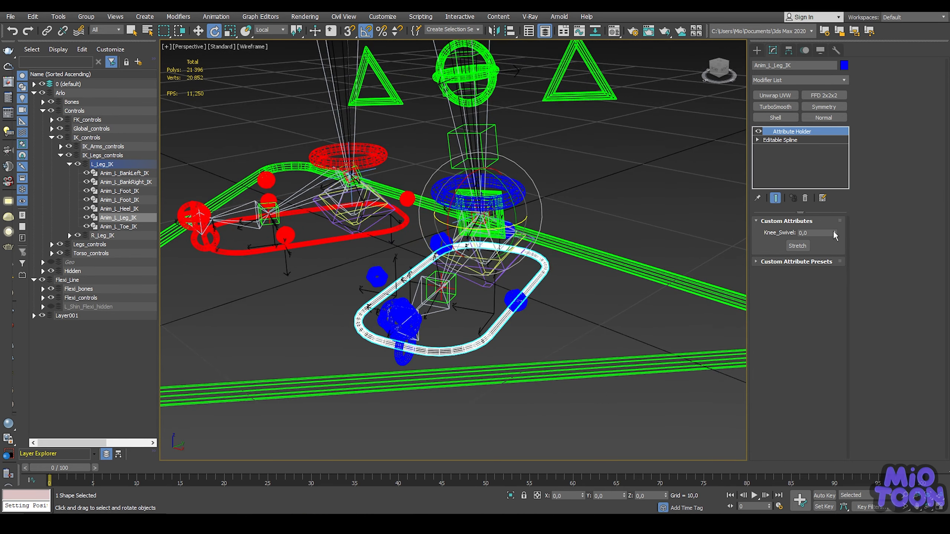
Step: Set Anim_L_Leg_IK's Knee_Swivel to about -26,4 to test how the shin twist follows the knee
left_click_drag(835, 233, 813, 365)
middle_click_drag(560, 204, 565, 276, "alt")
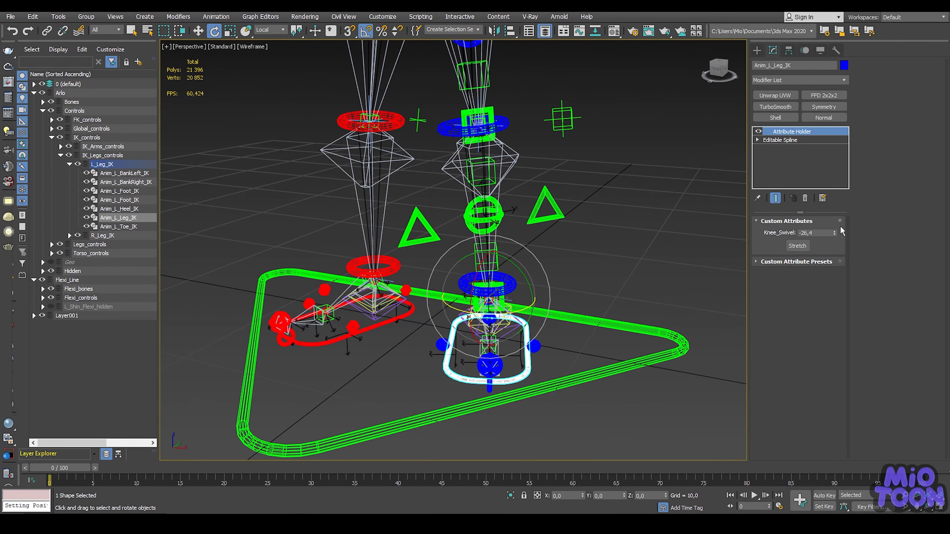
Step: Vary Anim_L_Leg_IK's Knee_Swivel further to check how the shin twist follows the knee
left_click_drag(835, 233, 776, 117)
scroll(550, 223, "up", 3)
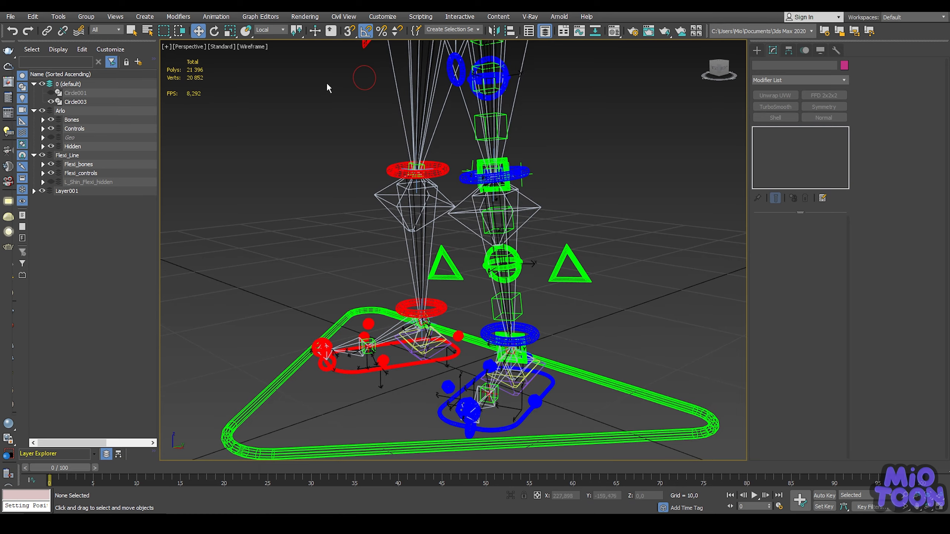
Step: Clone the red Circle003 spline as one independent copy placed beside the legs
left_click(363, 89)
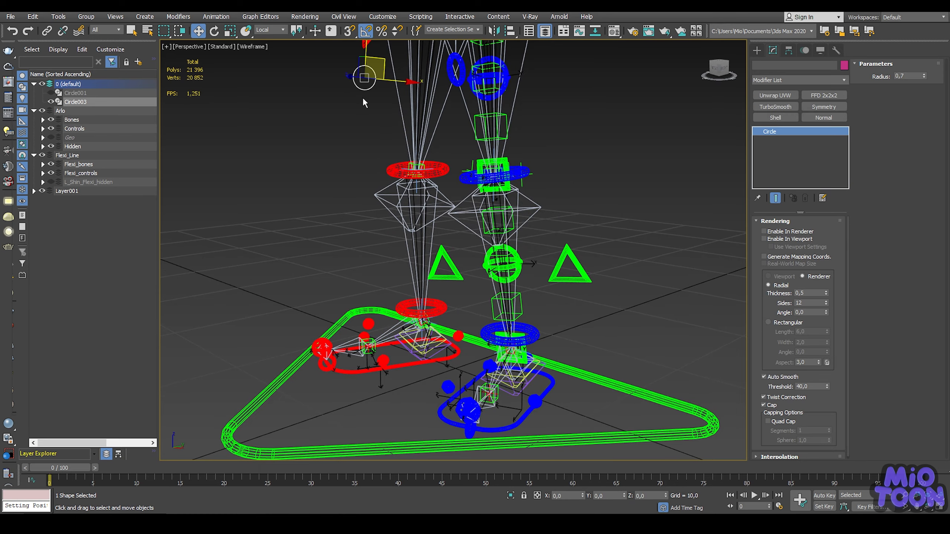
middle_click_drag(363, 96, 345, 101, "alt")
left_click_drag(366, 84, 315, 196, "shift")
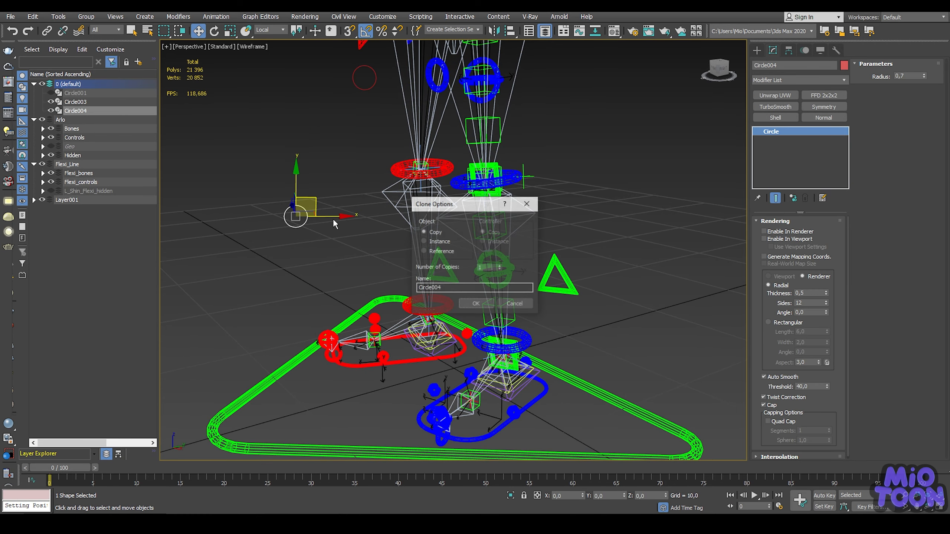
left_click(452, 304)
Step: Align the copied circle to the L_Shin_Flexi_Mid_Bend control, matching pivot positions and orientation on X, Y and Z
middle_click_drag(467, 262, 517, 191, "alt")
key("alt+a")
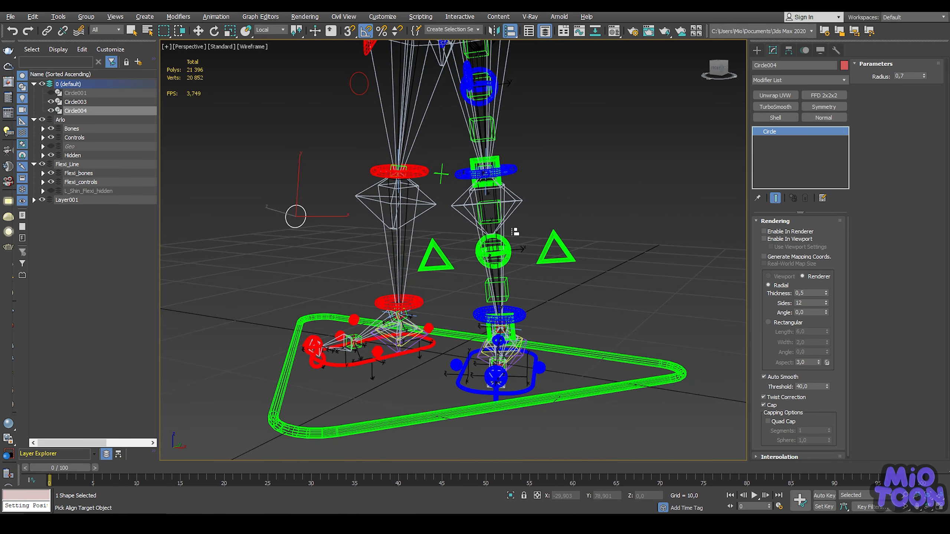
left_click(509, 246)
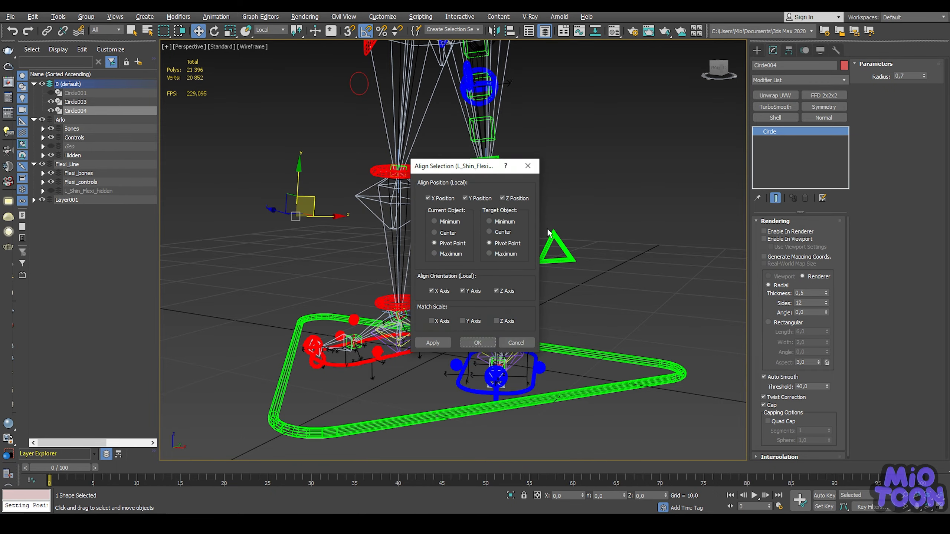
left_click(483, 343)
middle_click_drag(483, 337, 501, 266, "alt")
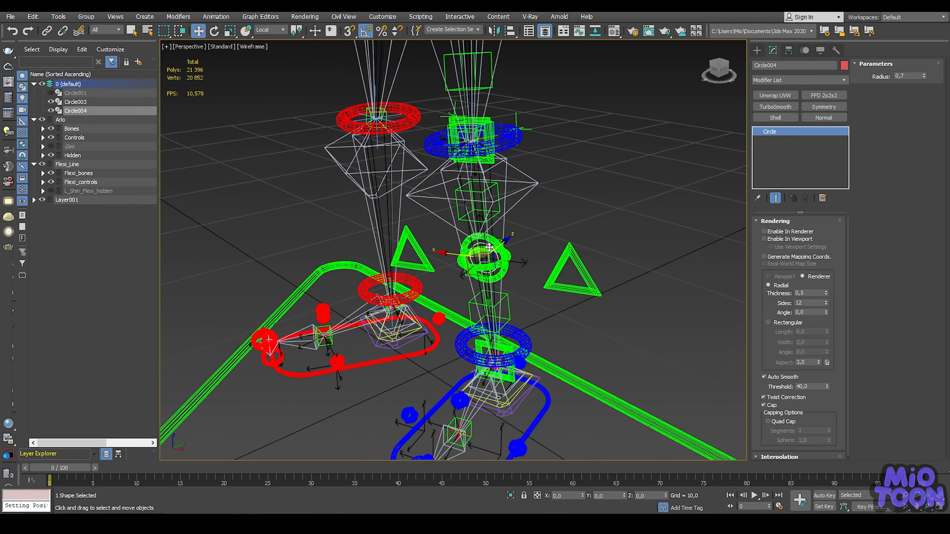
Step: Rotate the aligned circle to face sideways and move it along its local X axis out in front of the left shin
key("e")
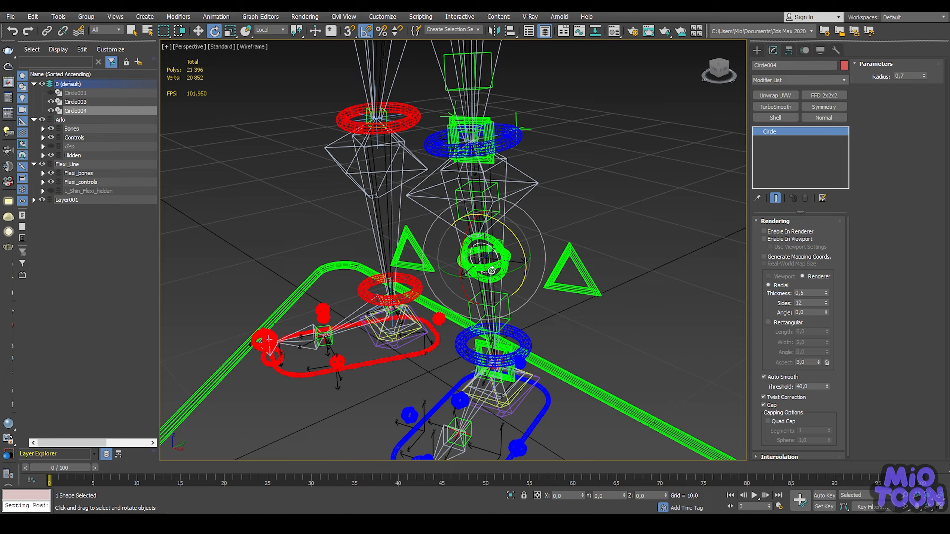
left_click_drag(491, 271, 534, 255)
middle_click_drag(434, 227, 459, 257, "alt")
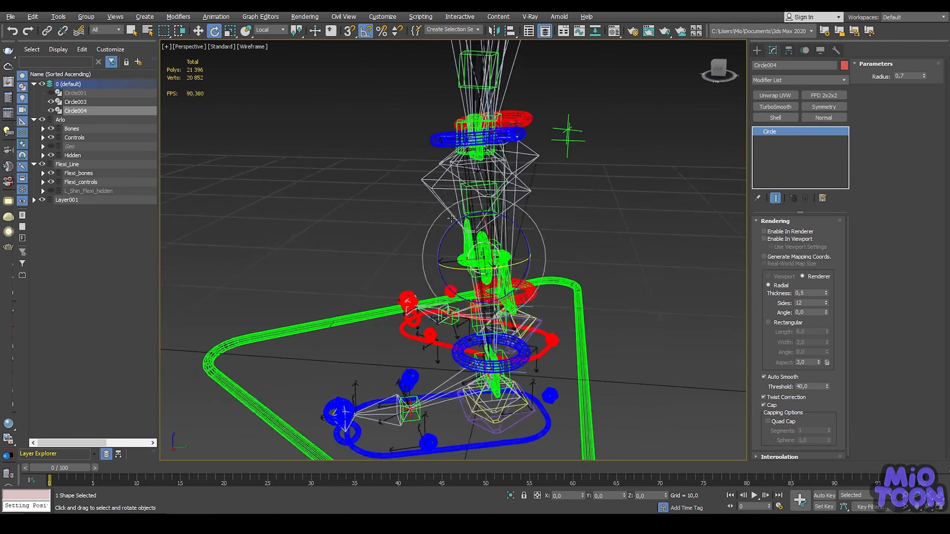
key("w")
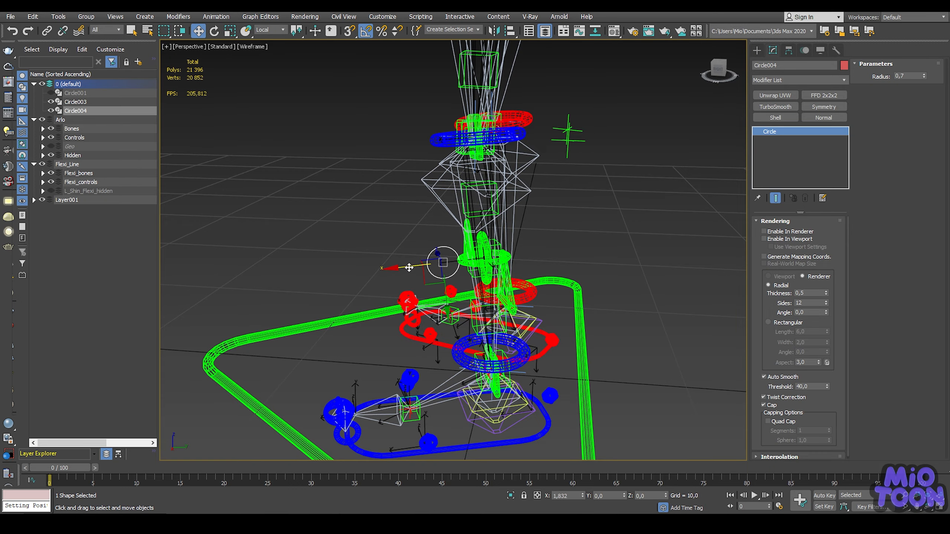
middle_click_drag(416, 266, 429, 198, "alt")
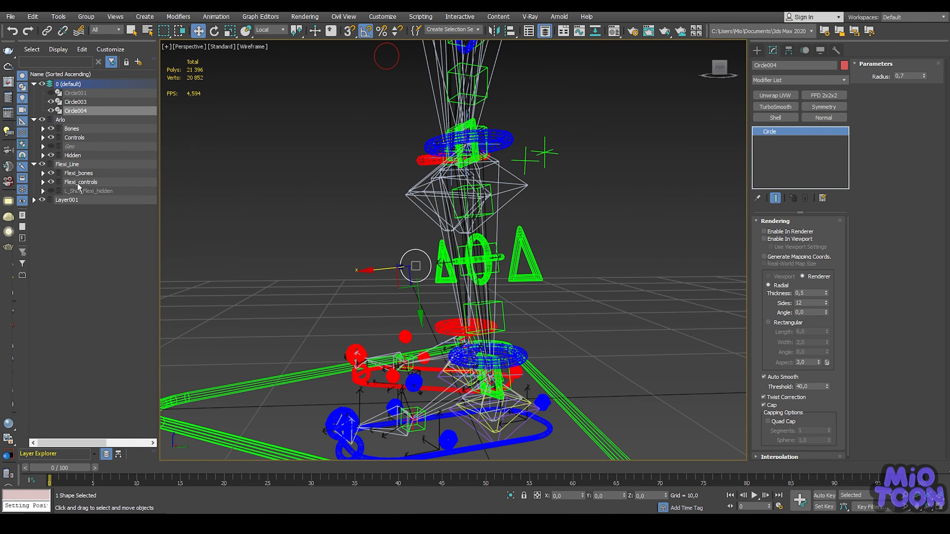
Step: Show Arlo's Geo layer with default shading and hide the Hidden layer to see the circle against the leg mesh
left_click(51, 146)
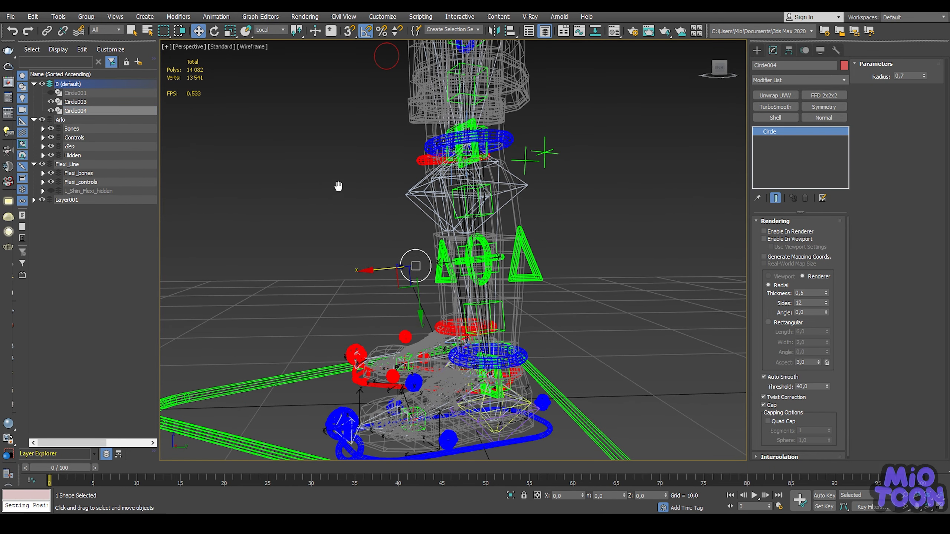
key("F3")
mouse_move(357, 196)
middle_mouse_down()
mouse_move(382, 278)
mouse_move(423, 265)
mouse_move(413, 265)
middle_mouse_up()
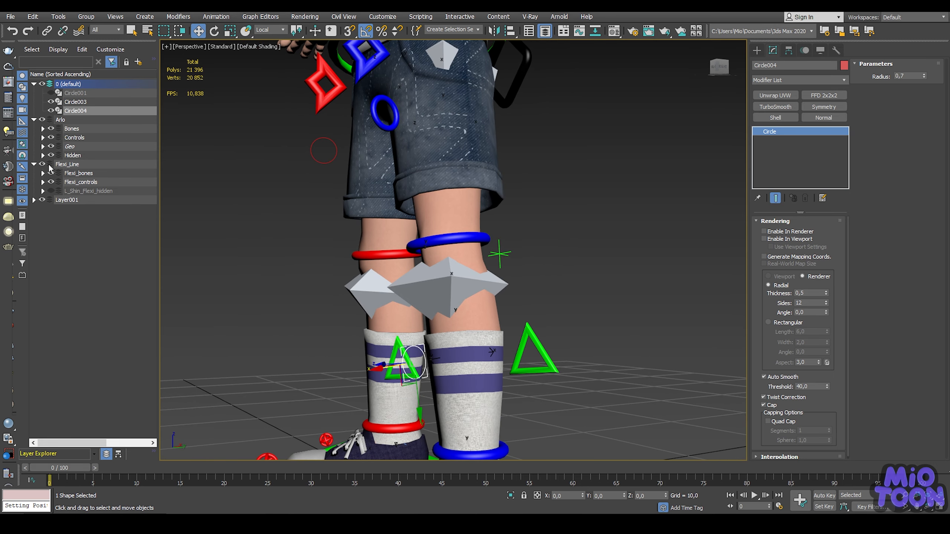
left_click(51, 155)
Step: Nudge the circle along its local X axis to adjust its distance from the sock, and return to wireframe display
middle_click_drag(340, 205, 366, 250, "alt")
scroll(336, 217, "down", 3)
scroll(371, 348, "up", 5)
middle_click_drag(362, 345, 366, 346, "alt")
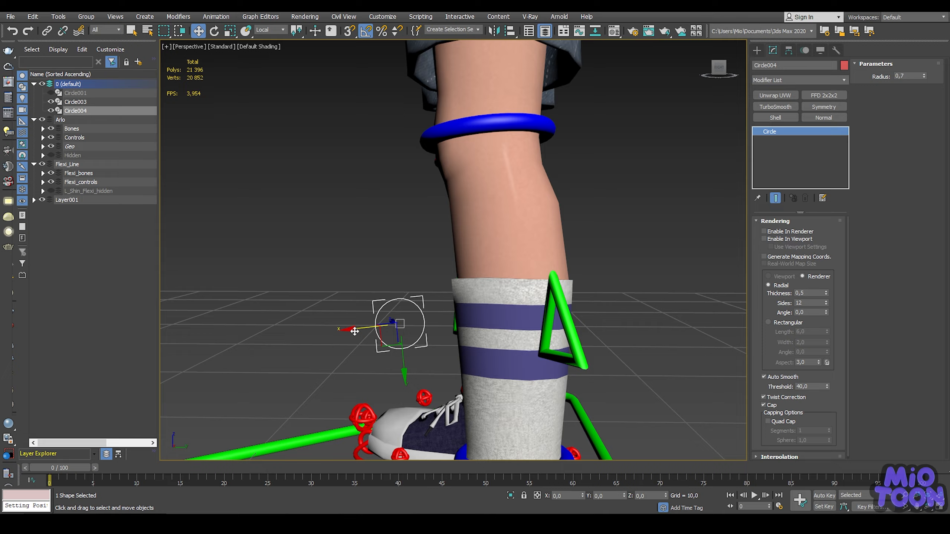
left_click_drag(354, 331, 360, 331)
middle_click_drag(411, 255, 463, 261, "alt")
key("F3")
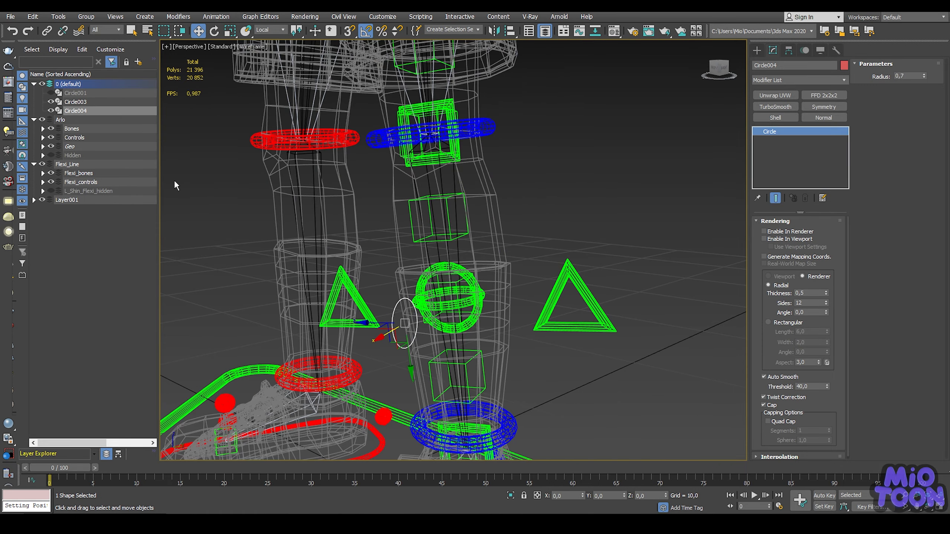
Step: Attach the circle in front of the shin to the L_Shin_Flexi_Mid_Bend spline
left_click(473, 284)
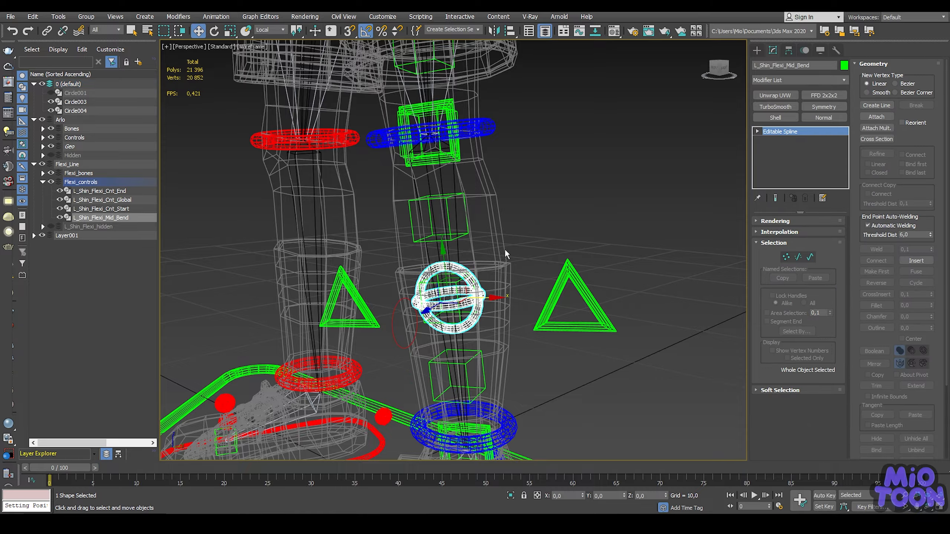
middle_click_drag(504, 248, 592, 183, "alt")
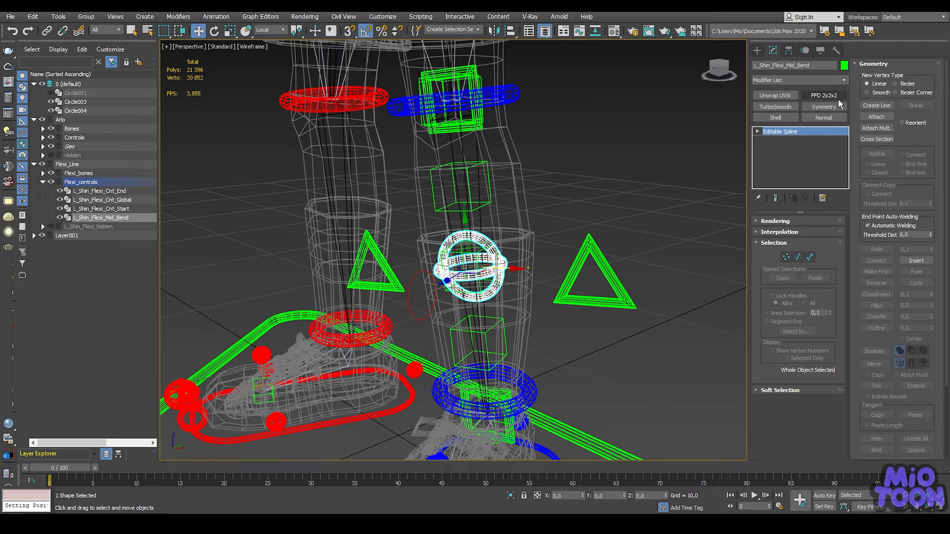
left_click(876, 116)
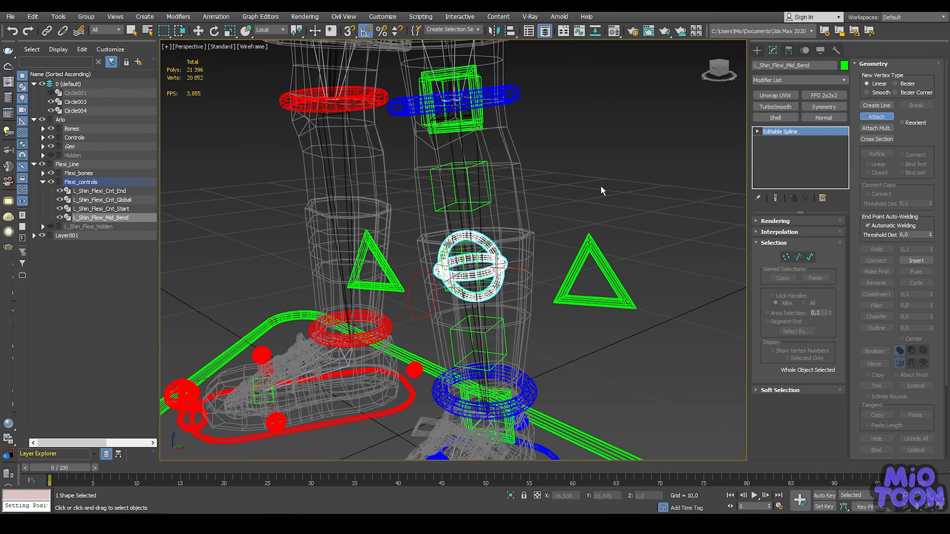
left_click(417, 312)
middle_click_drag(417, 311, 411, 213, "alt")
right_click(412, 214)
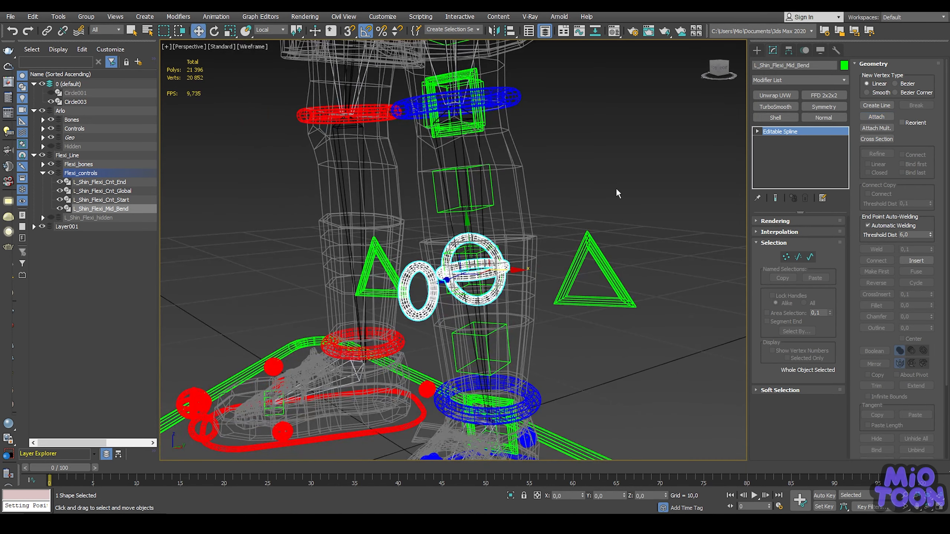
Step: Set the L_Shin_Flexi_Mid_Bend control's object color to blue and rename it Anim_L_Shin_Flexi_Mid_Bend
left_click(845, 66)
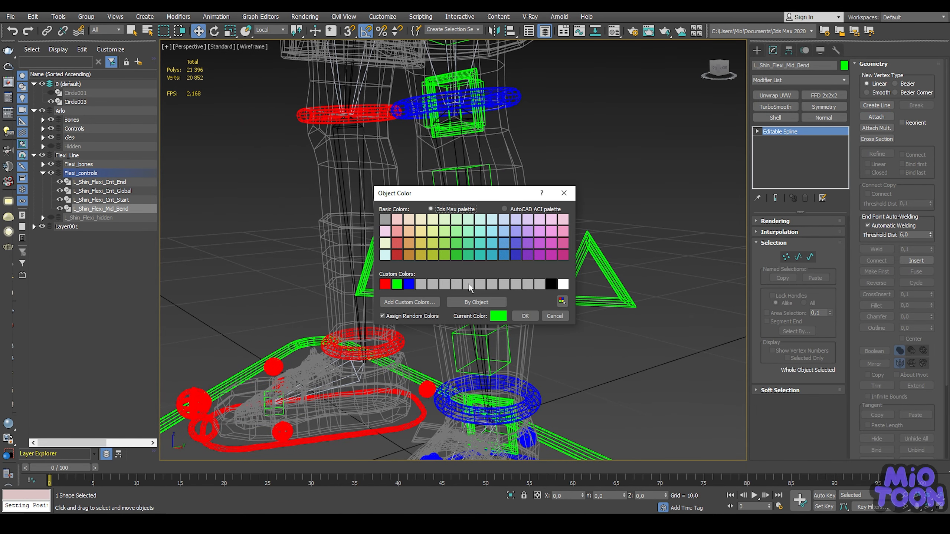
left_click(409, 284)
left_click(526, 316)
mouse_move(573, 178)
middle_mouse_down("alt")
mouse_move(548, 219)
mouse_move(576, 175)
mouse_move(580, 182)
middle_mouse_up("alt")
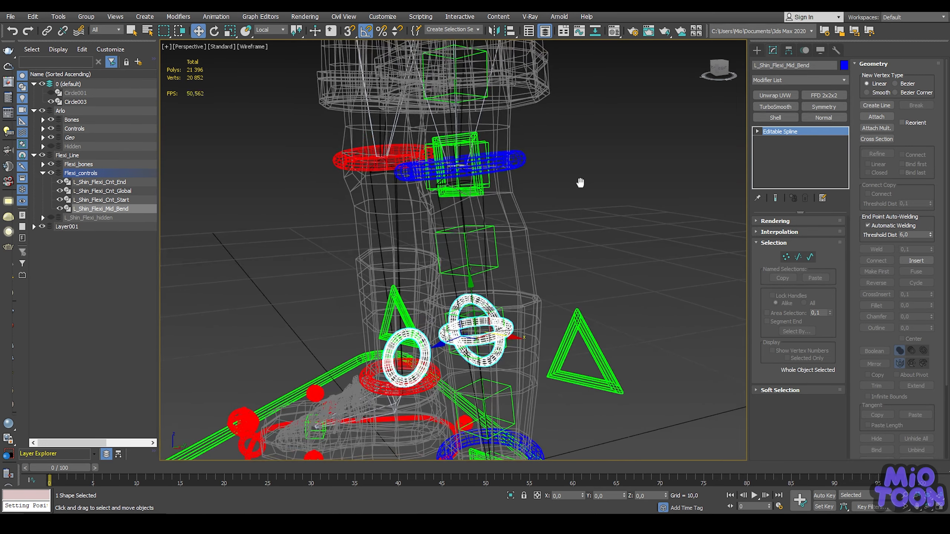
left_click(756, 64)
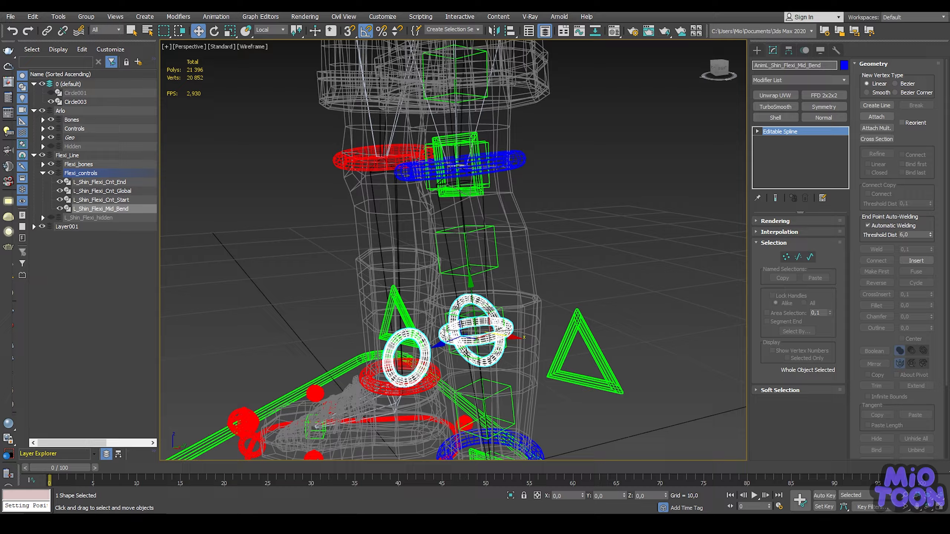
key("Return")
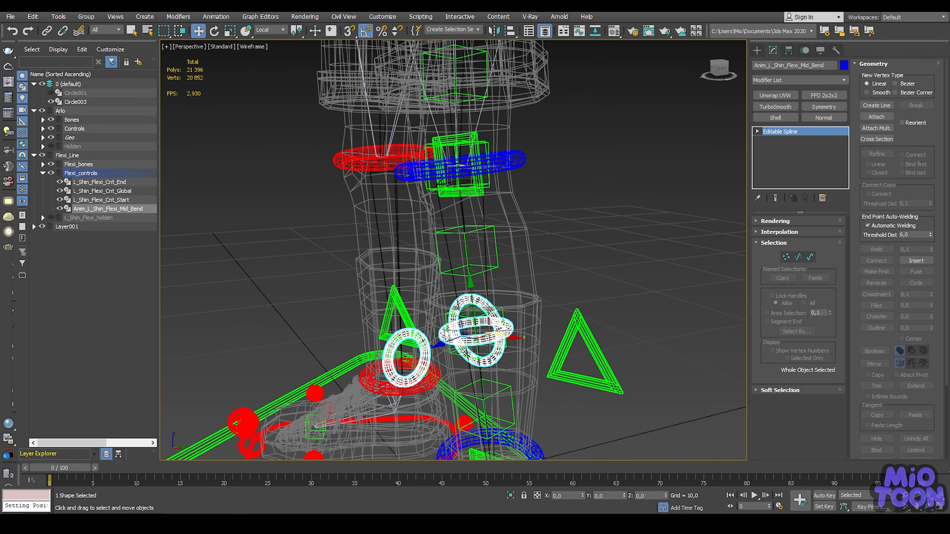
middle_click_drag(525, 237, 532, 160)
middle_click_drag(532, 160, 545, 151, "alt")
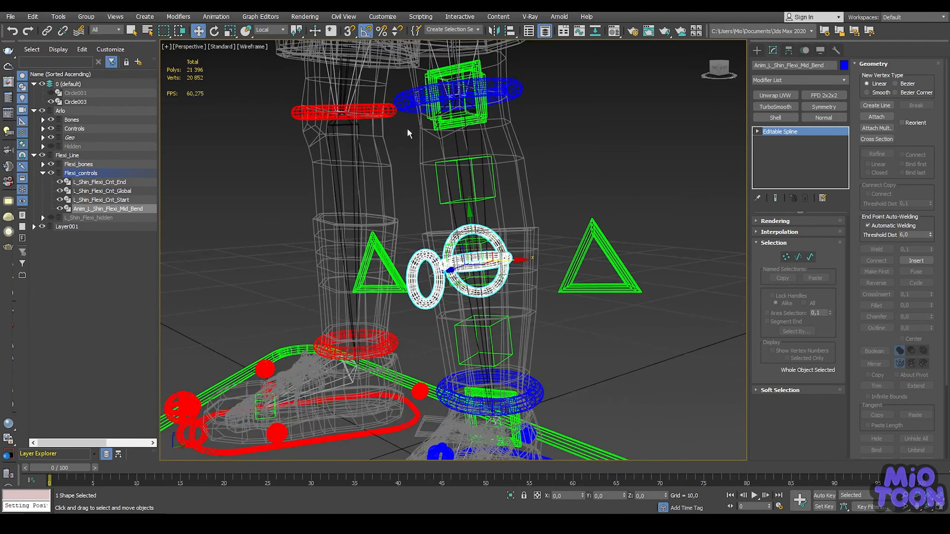
Step: Transfer Anim_L_Shin_Flexi_Mid_Bend from the Flexi_controls layer to Arlo's Legs_controls layer and collapse the Controls hierarchy
left_click(43, 129)
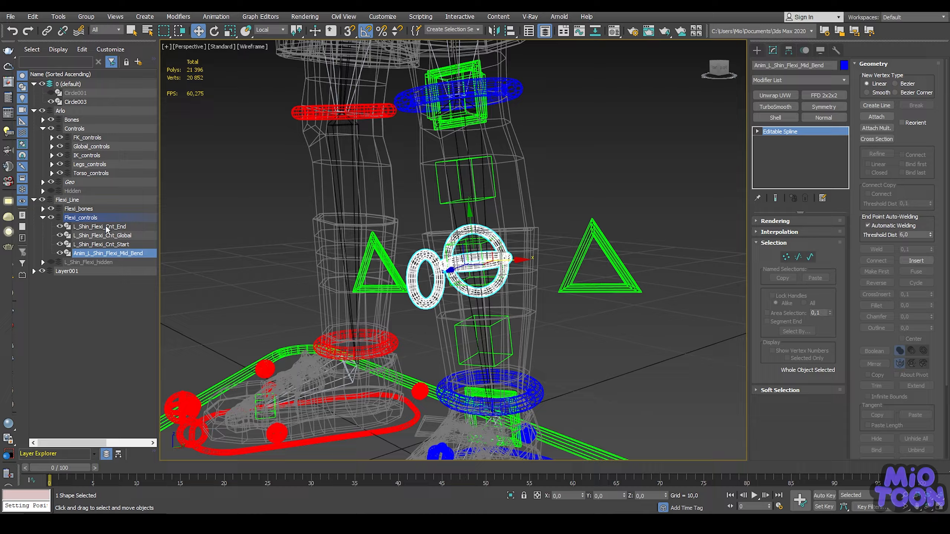
left_click_drag(93, 254, 93, 166)
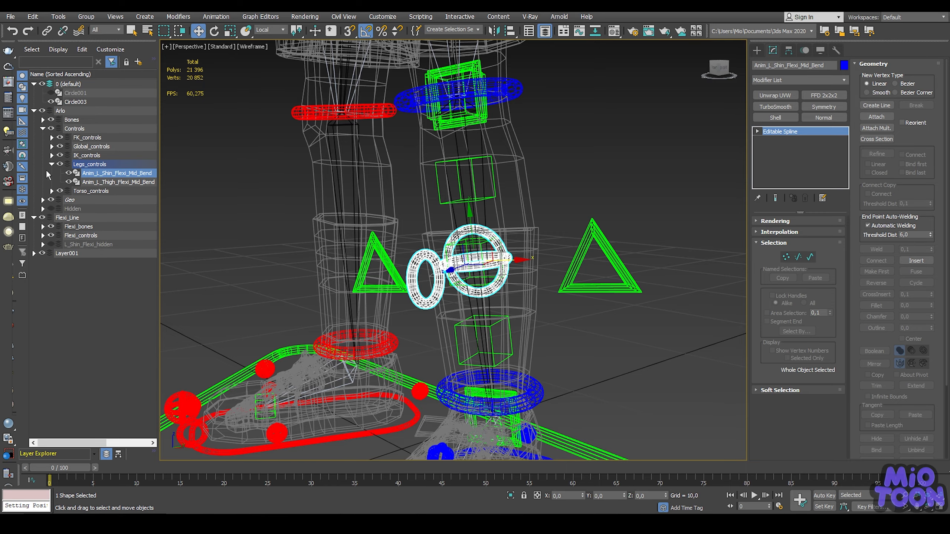
left_click(51, 165)
left_click(44, 128)
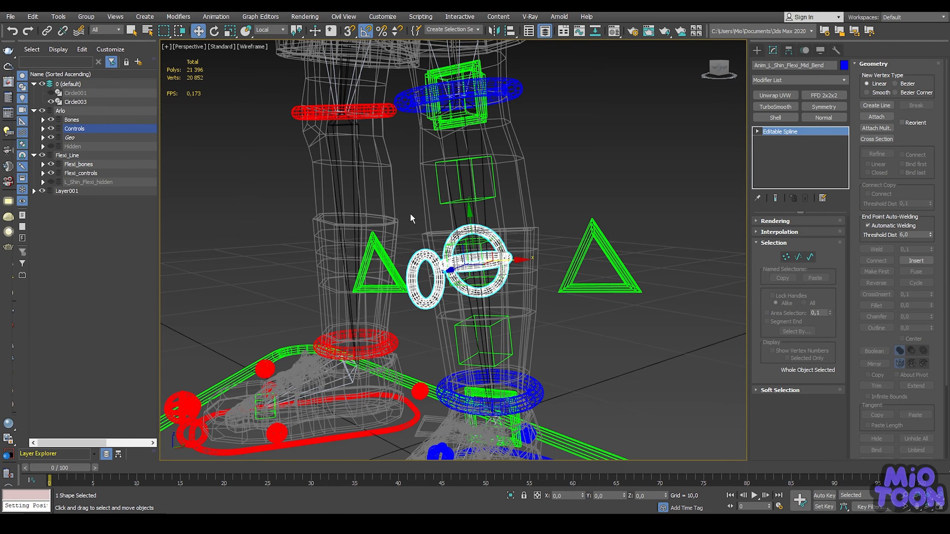
Step: Start a parameter wire from Anim_Pelvis's L_LegVOL_Active custom attribute to the active attribute of L_Shin_Flexi_Cnt_Global
middle_click_drag(411, 215, 355, 208)
scroll(392, 164, "down", 3)
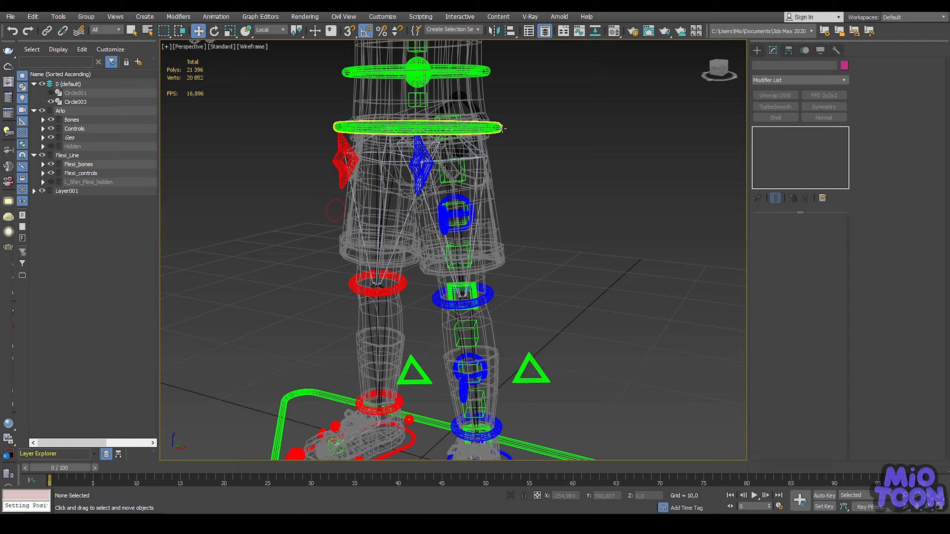
left_click(501, 128)
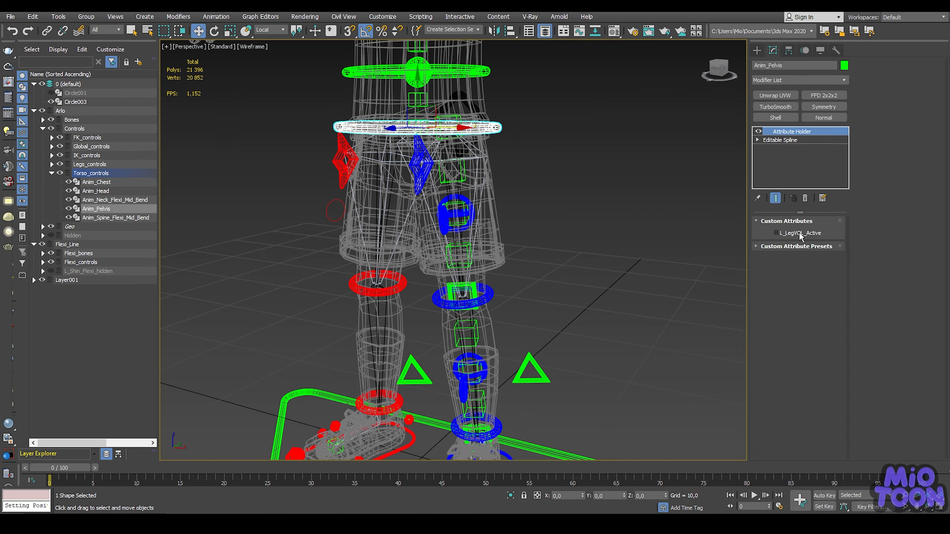
right_click(526, 134)
left_click(573, 227)
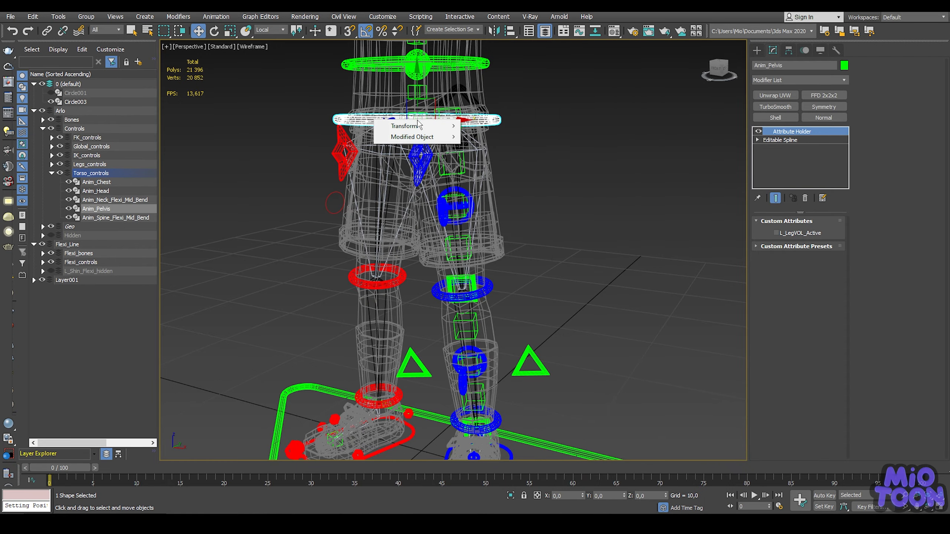
mouse_move(422, 137)
mouse_move(527, 138)
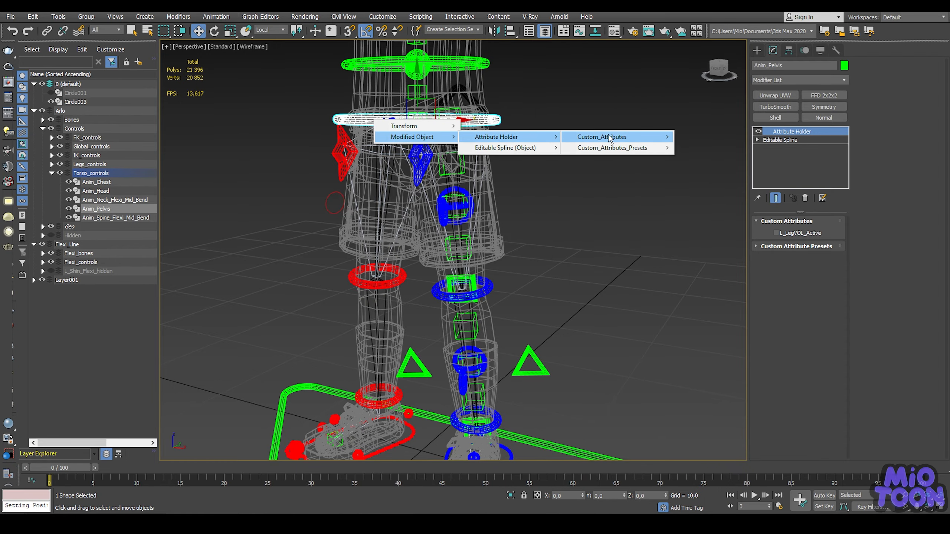
mouse_move(610, 138)
left_click(715, 137)
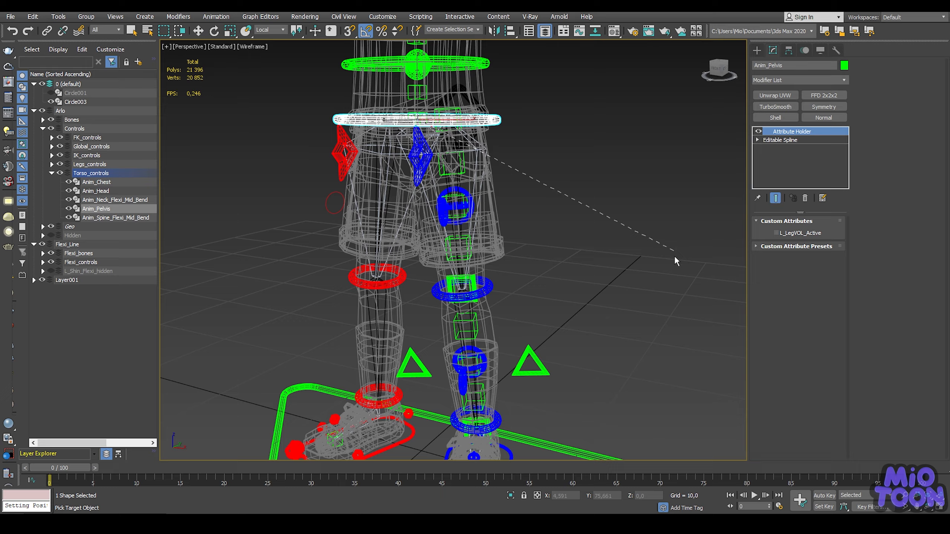
left_click(540, 365)
mouse_move(566, 385)
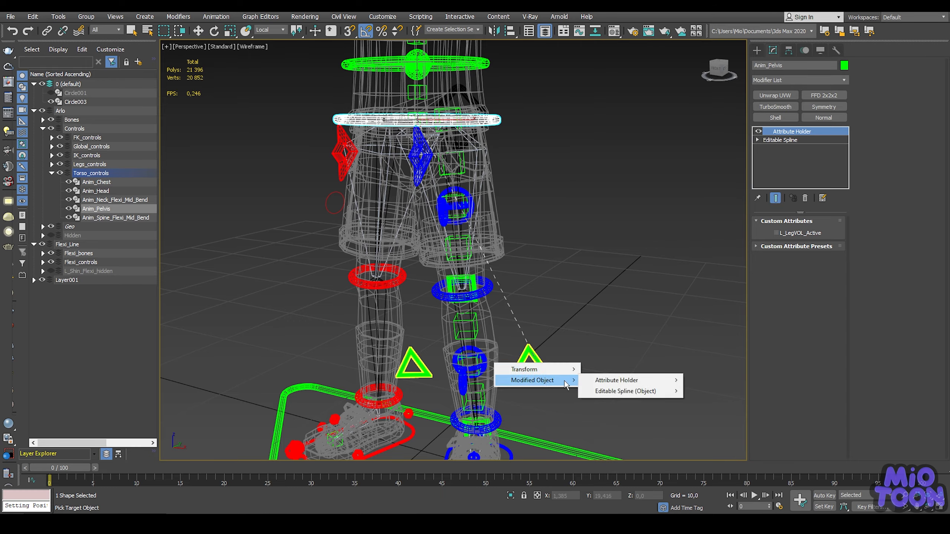
mouse_move(639, 380)
mouse_move(768, 377)
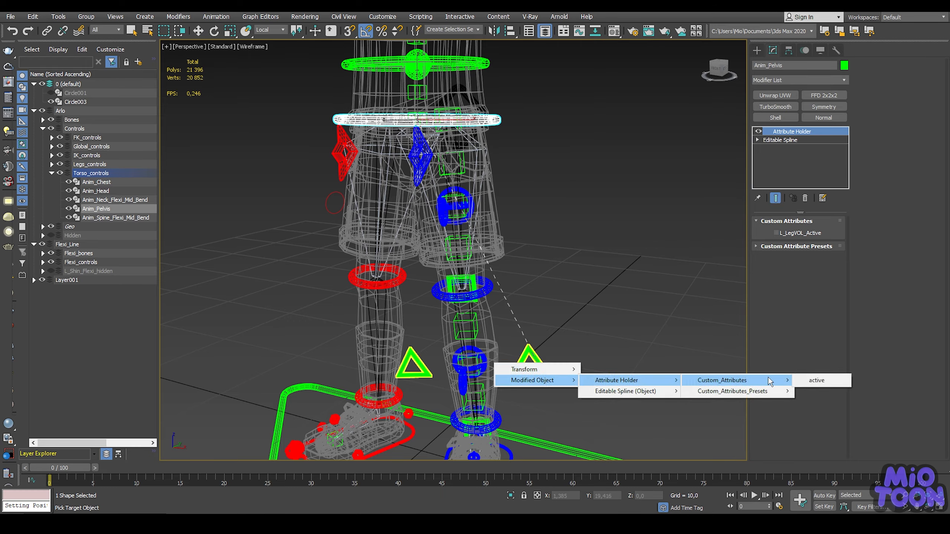
left_click(817, 381)
Step: Connect the wire one way so L_LegVOL_Active drives L_Shin_Flexi_Cnt_Global's active attribute, and close Parameter Wiring
left_click(302, 219)
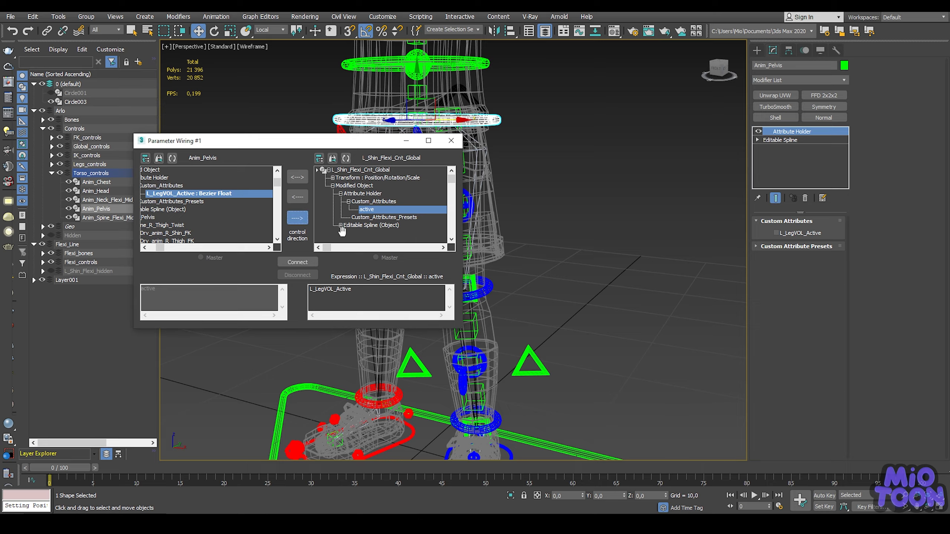
left_click(308, 262)
left_click(451, 141)
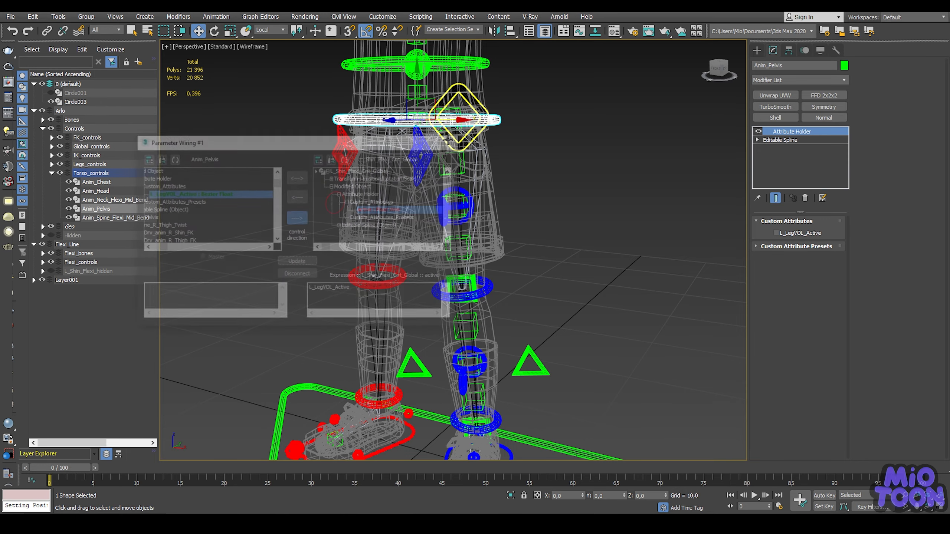
Step: Move the Anim_L_Leg_IK control about 15 units down, below the ground, to test the left leg's stretch
middle_click_drag(534, 225, 537, 140)
middle_click_drag(552, 243, 557, 242, "alt")
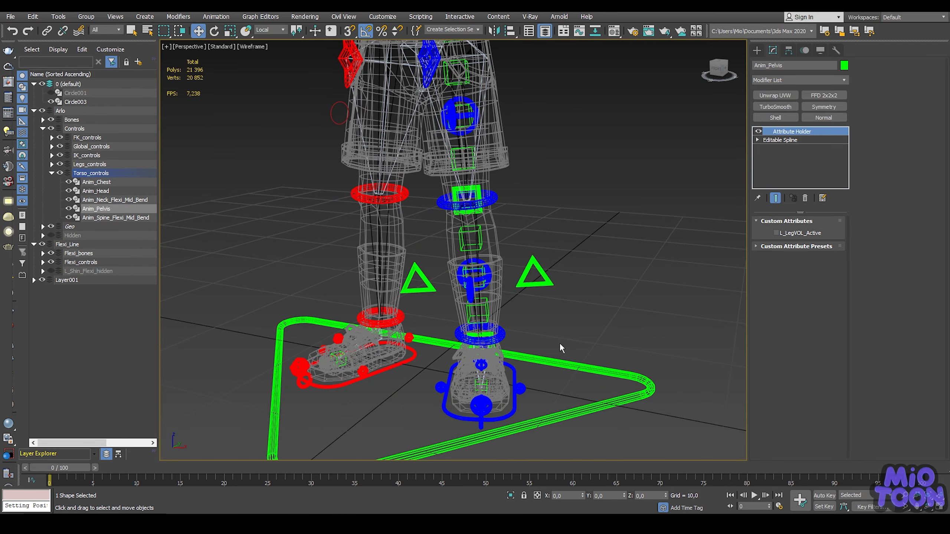
left_click(564, 363)
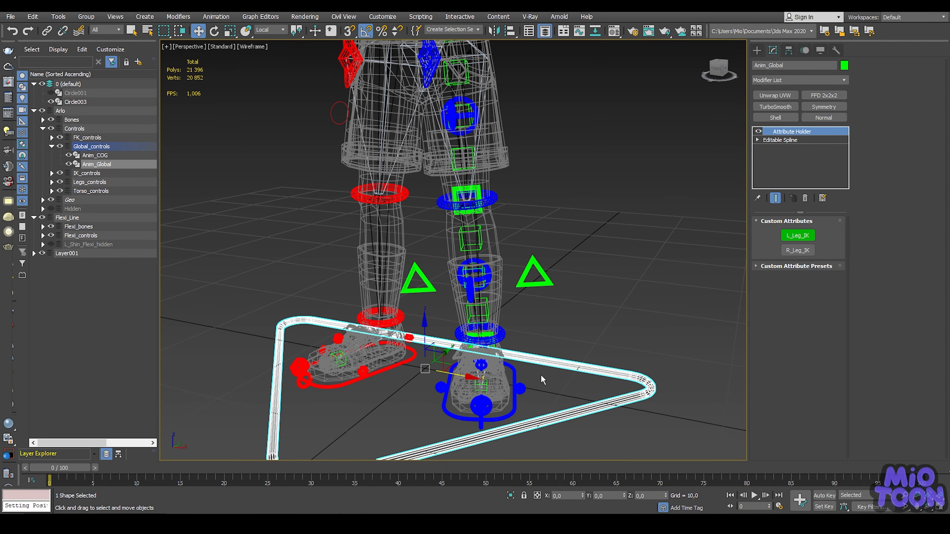
left_click(516, 376)
scroll(507, 241, "down", 3)
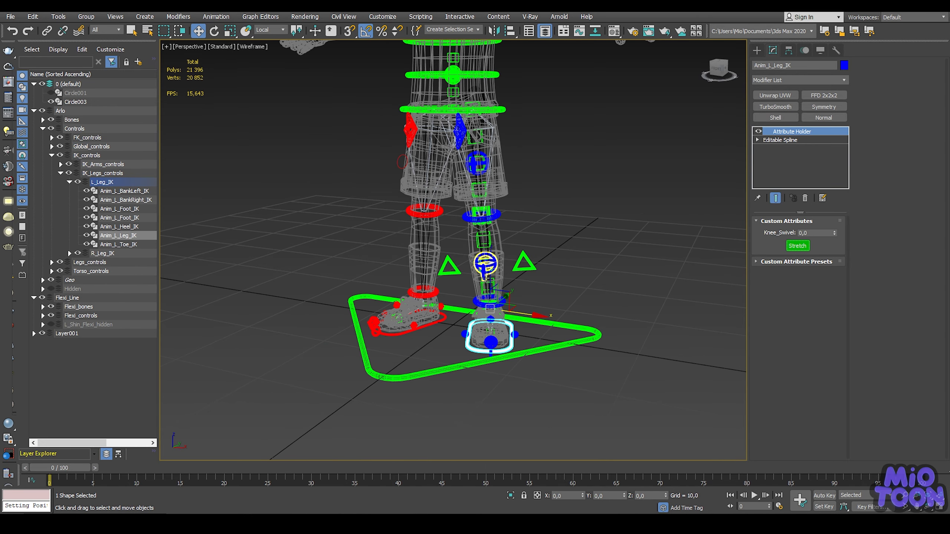
left_click_drag(490, 279, 488, 425)
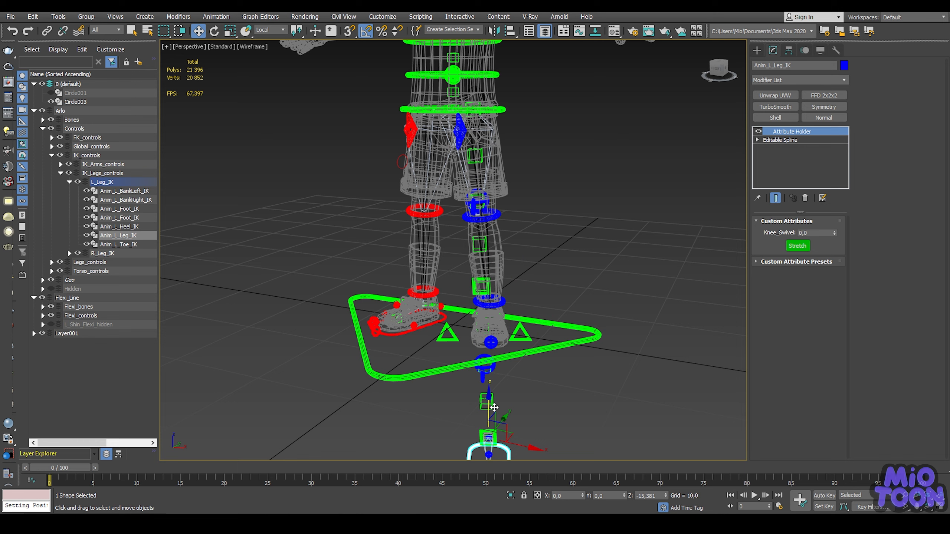
Step: Toggle L_LegVOL_Active on Anim_Pelvis on and off again to compare the stretched shin's volume
left_click(503, 109)
middle_click_drag(556, 171, 565, 79)
scroll(565, 191, "up", 3)
left_click(776, 232)
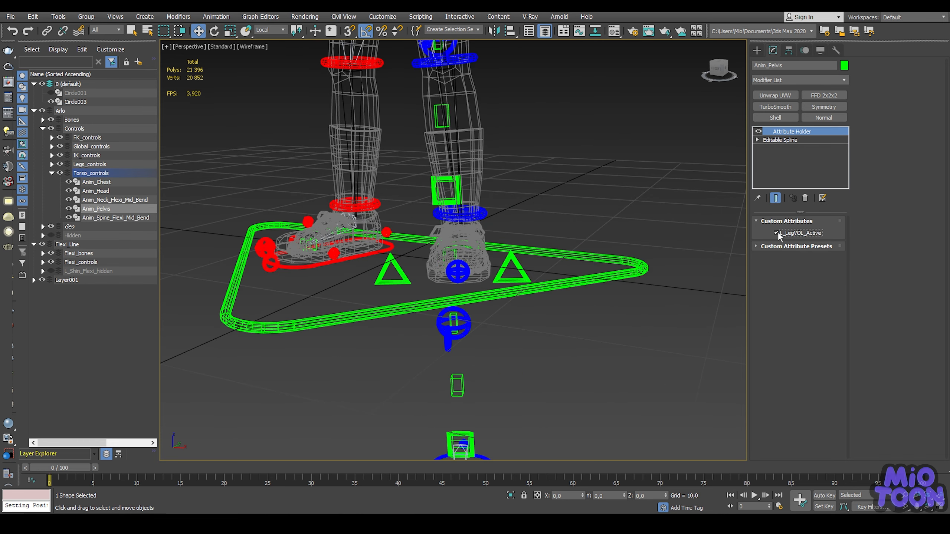
scroll(583, 172, "down", 3)
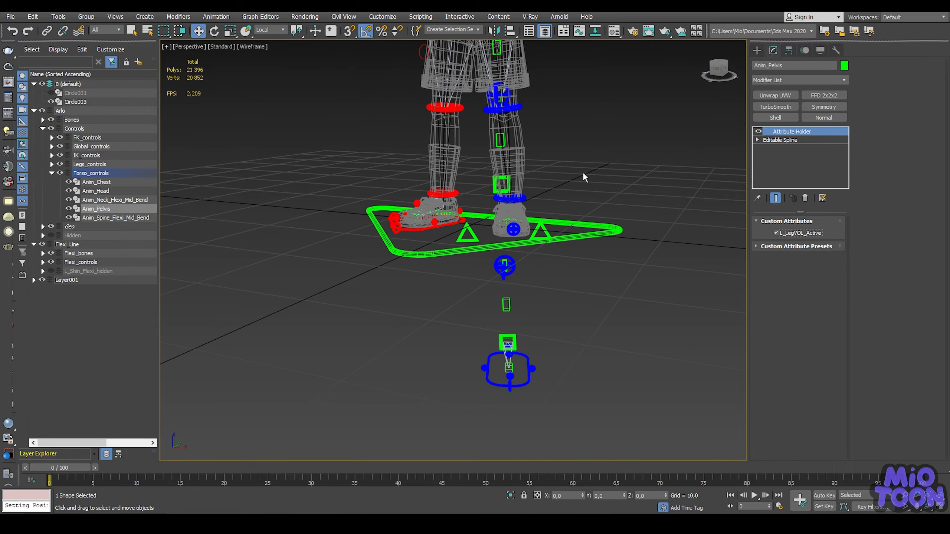
middle_click_drag(583, 173, 575, 217)
left_click(780, 232)
Step: Reset the Anim_L_Leg_IK control with Transform To Zero
middle_click_drag(547, 391, 533, 403)
left_click(508, 421)
right_click(548, 332)
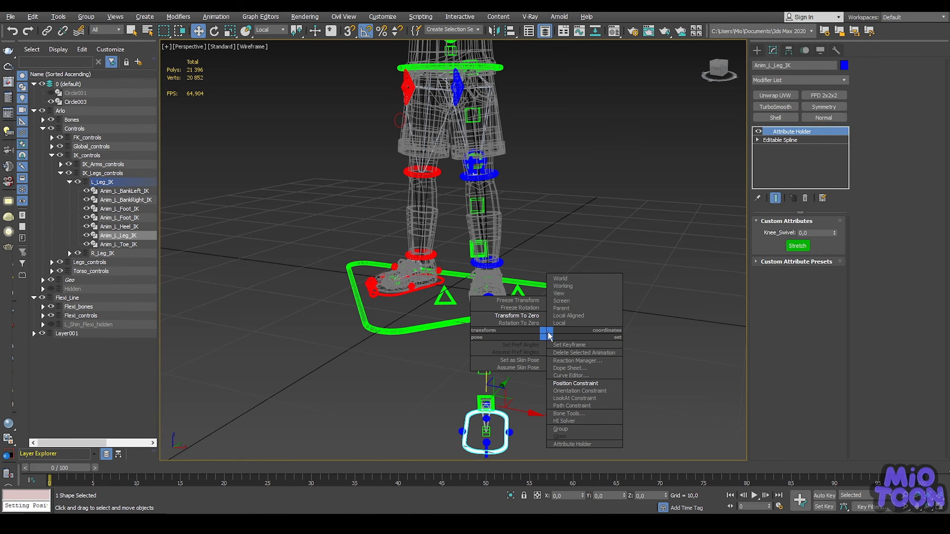
left_click(494, 316)
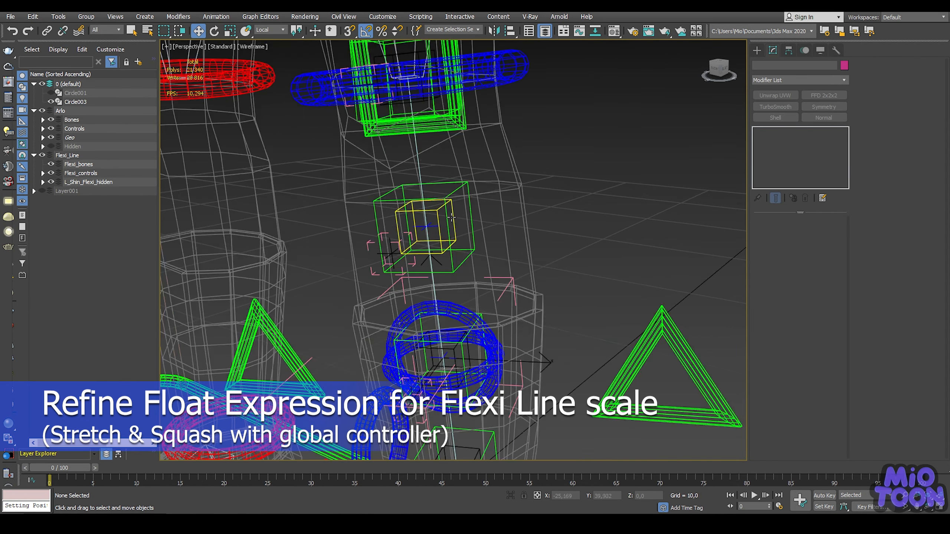
Step: Open the X Scale float expression of the L_Shin_Flexi_BnDrv_D helper
left_click(452, 217)
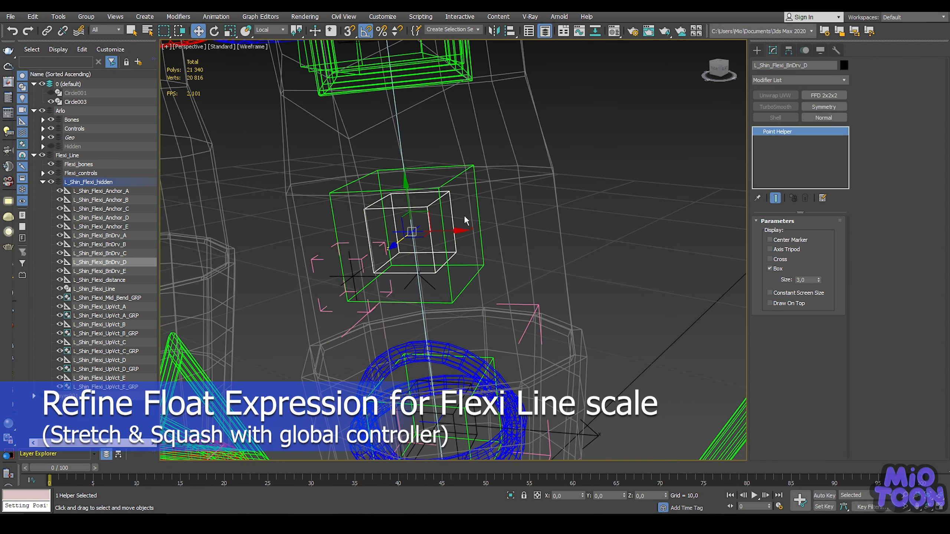
scroll(467, 214, "down", 5)
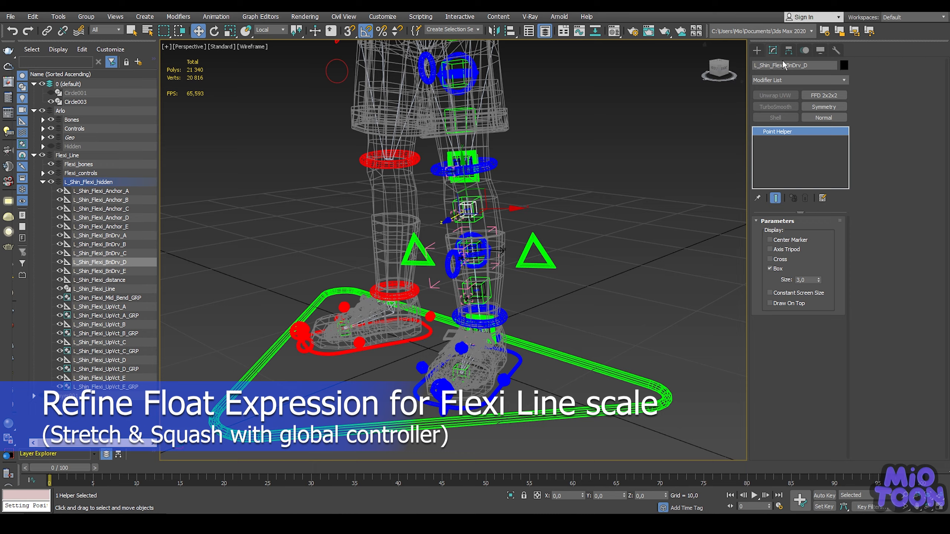
left_click(806, 51)
left_click(771, 166)
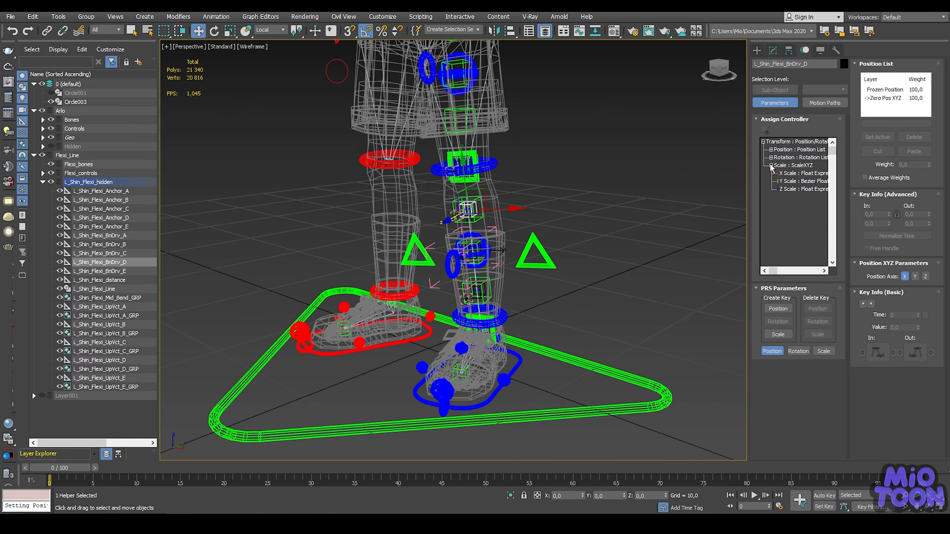
left_click(799, 173)
right_click(798, 176)
left_click(823, 255)
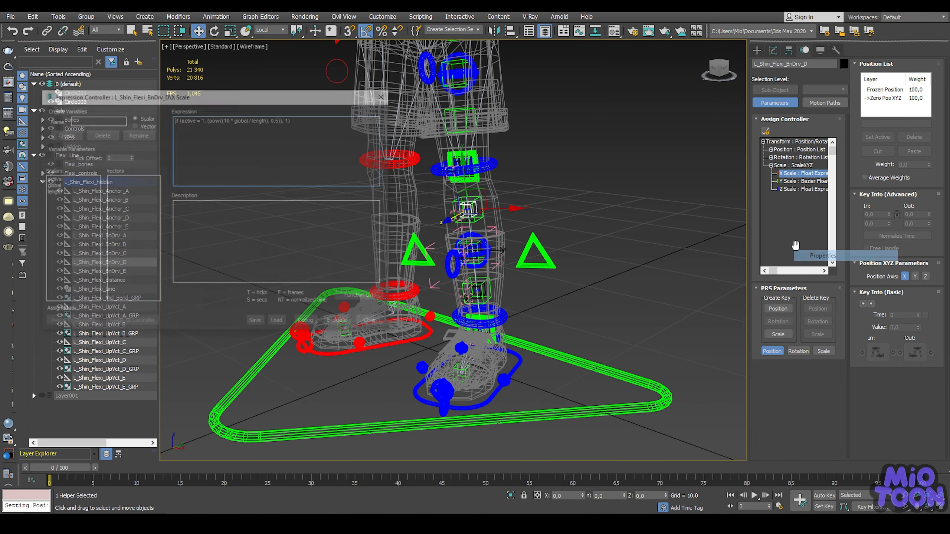
left_click_drag(214, 98, 221, 90)
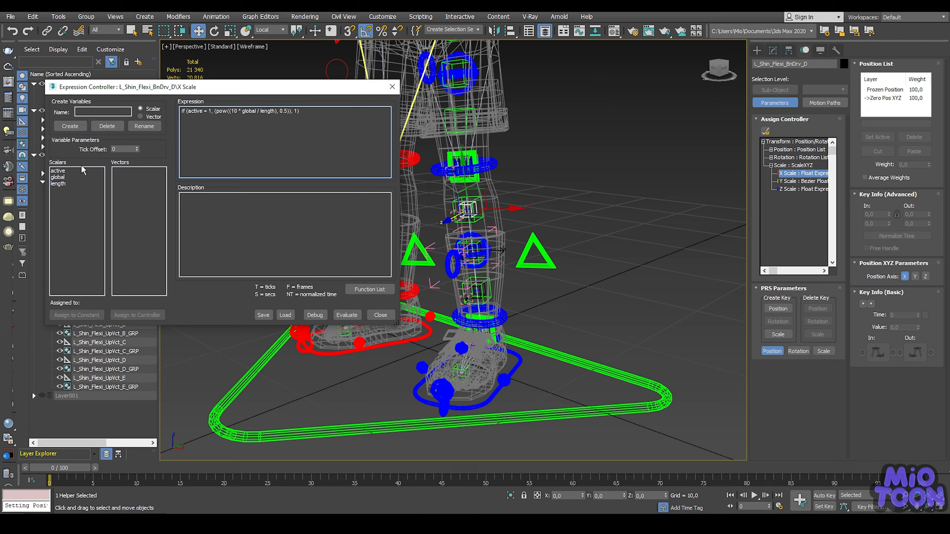
left_click(60, 177)
left_click(137, 314)
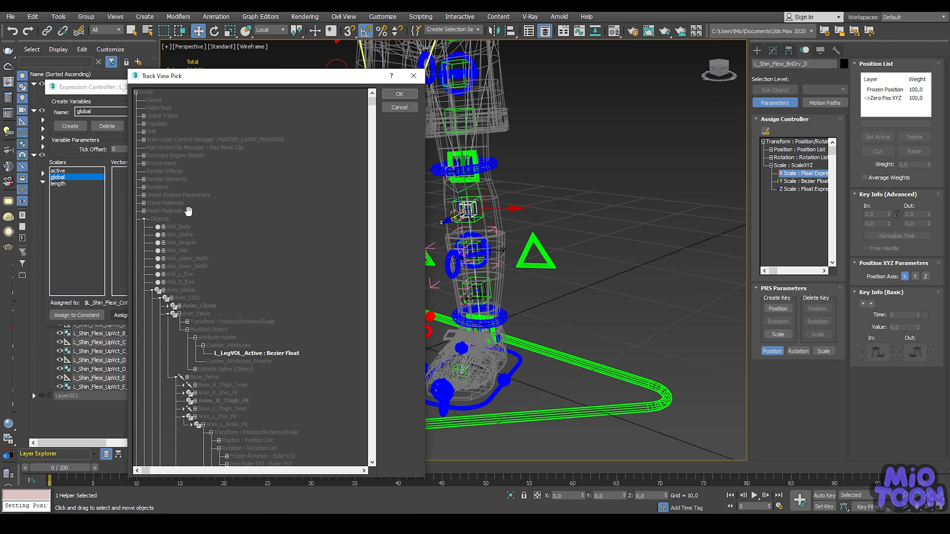
left_click(414, 76)
Step: Hide the Geo layer and assign the X Scale expression's global scalar to Anim_Global's Y Scale controller
left_click_drag(232, 86, 212, 141)
left_click(52, 137)
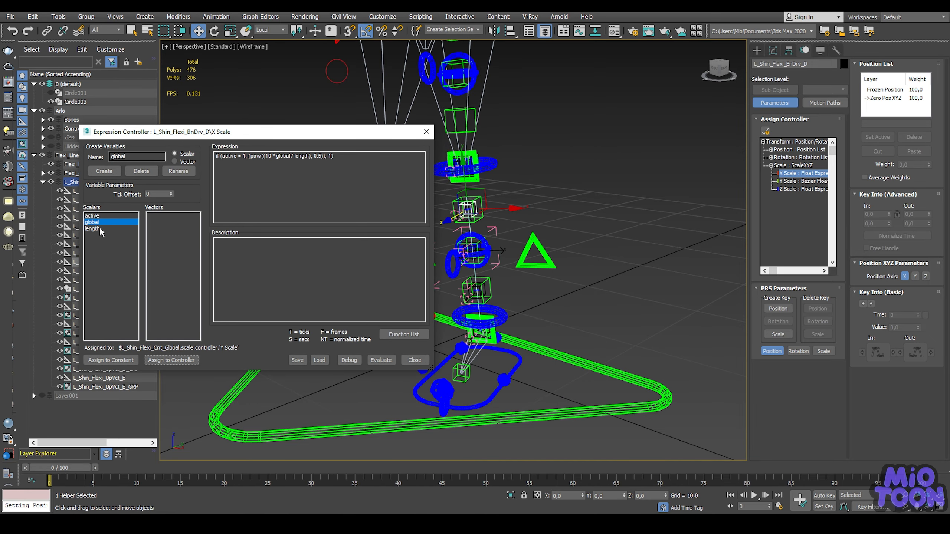
left_click(172, 360)
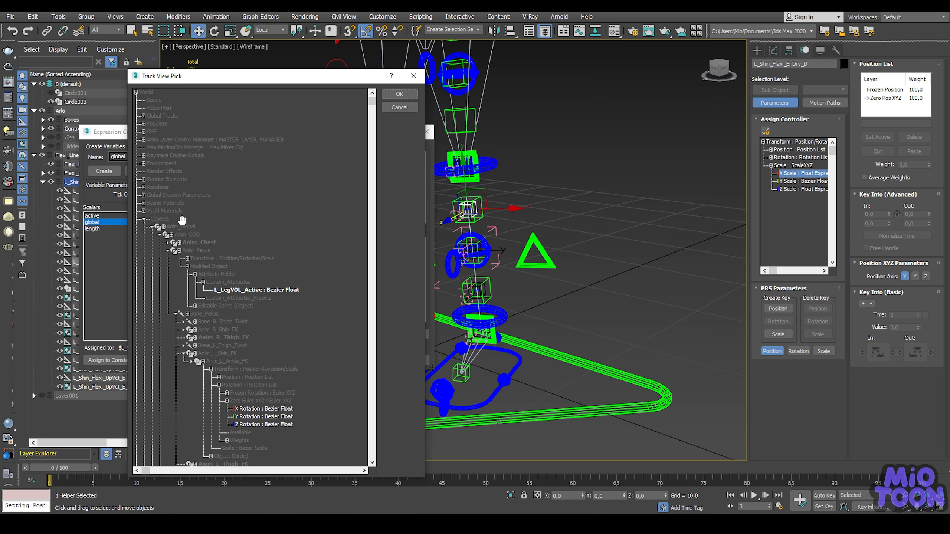
left_click(164, 227)
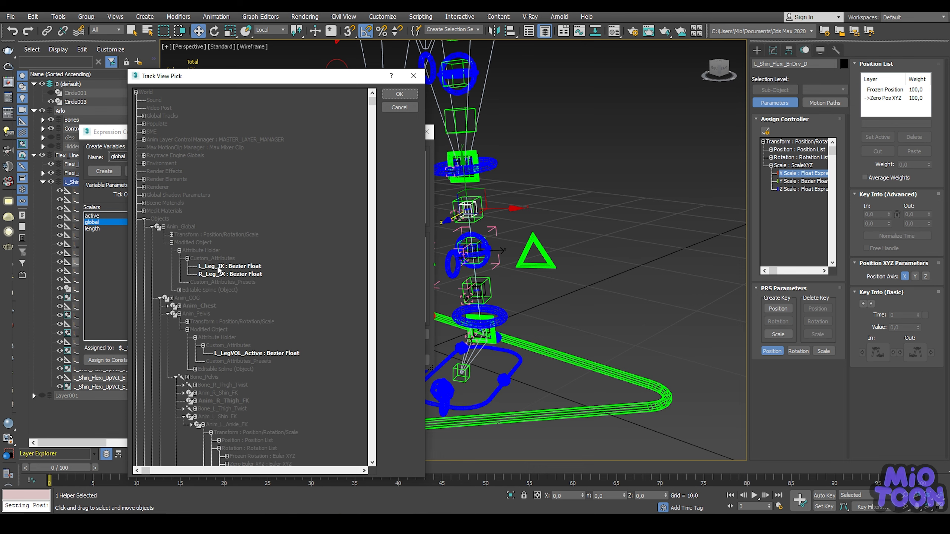
left_click(171, 235)
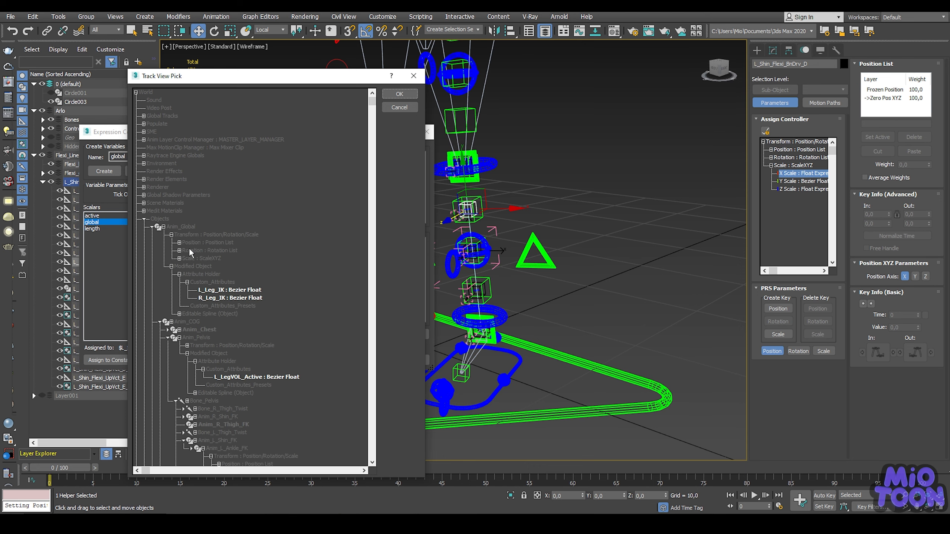
left_click(180, 259)
left_click(205, 277)
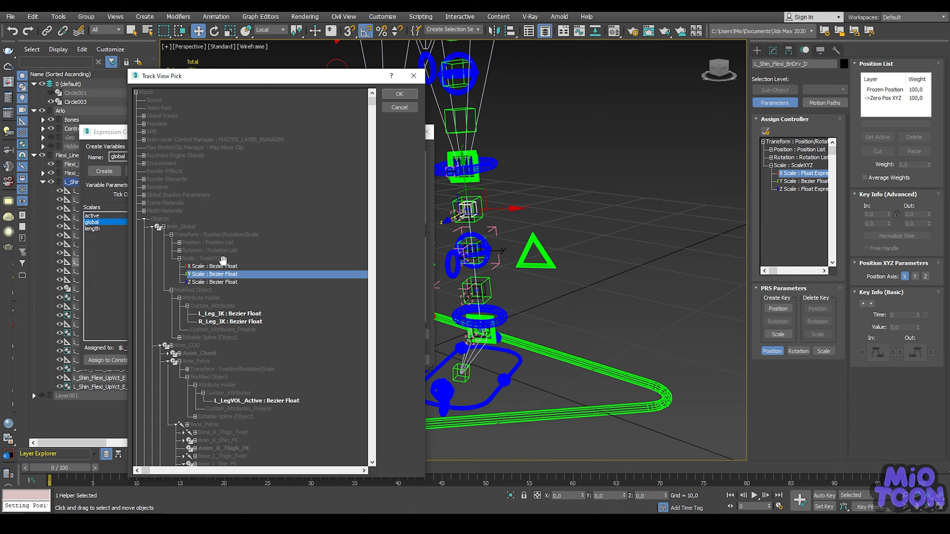
left_click(399, 94)
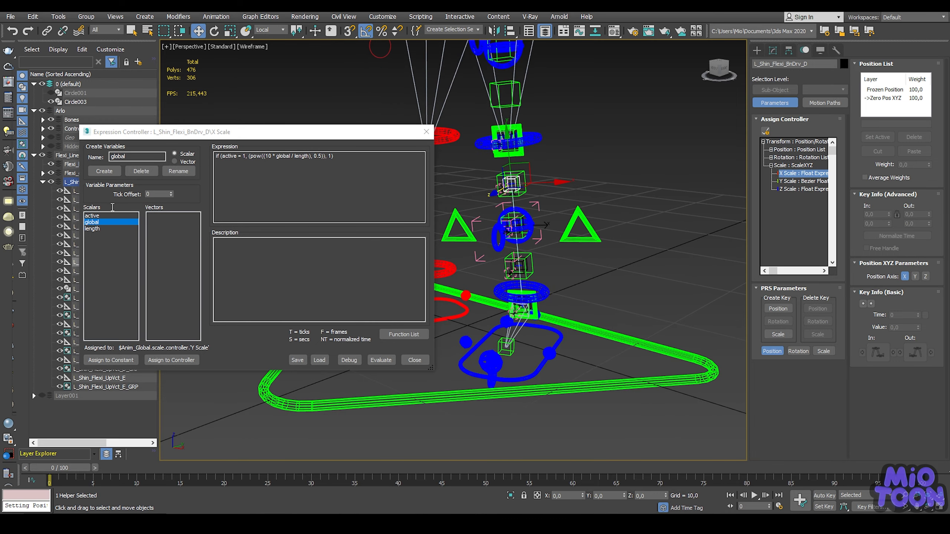
Step: Examine the length scalar's assignment and the current variable values in the expression's debug window
left_click(94, 229)
scroll(507, 183, "up", 5)
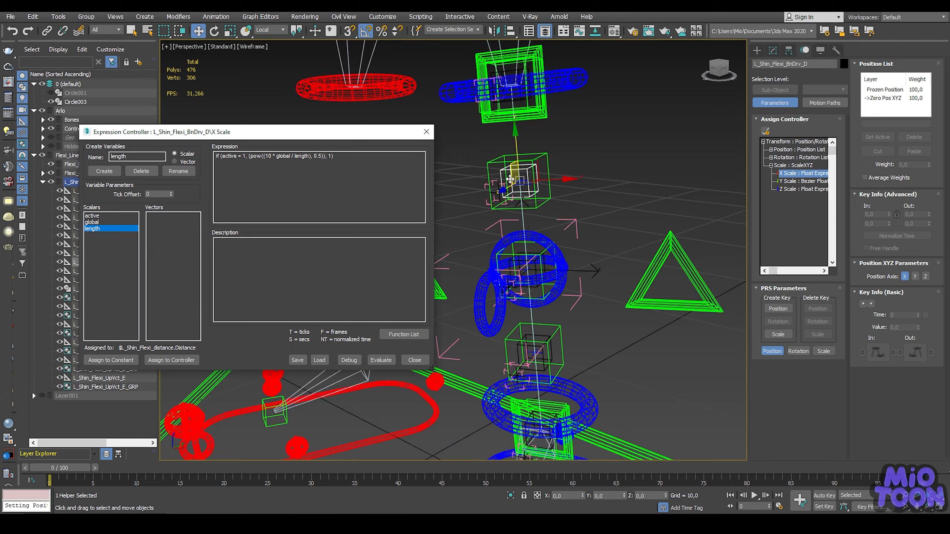
middle_click_drag(507, 182, 501, 207)
left_click(349, 360)
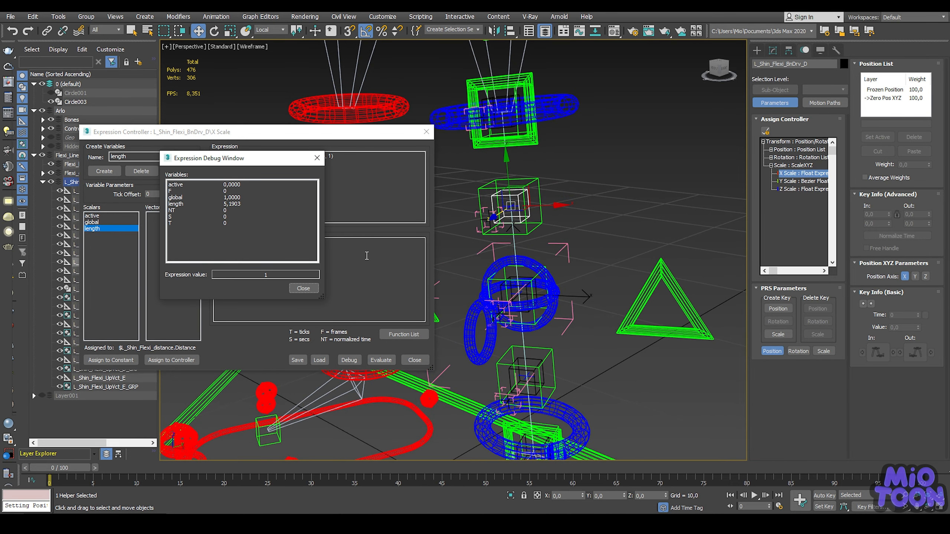
left_click(303, 289)
scroll(535, 151, "down", 5)
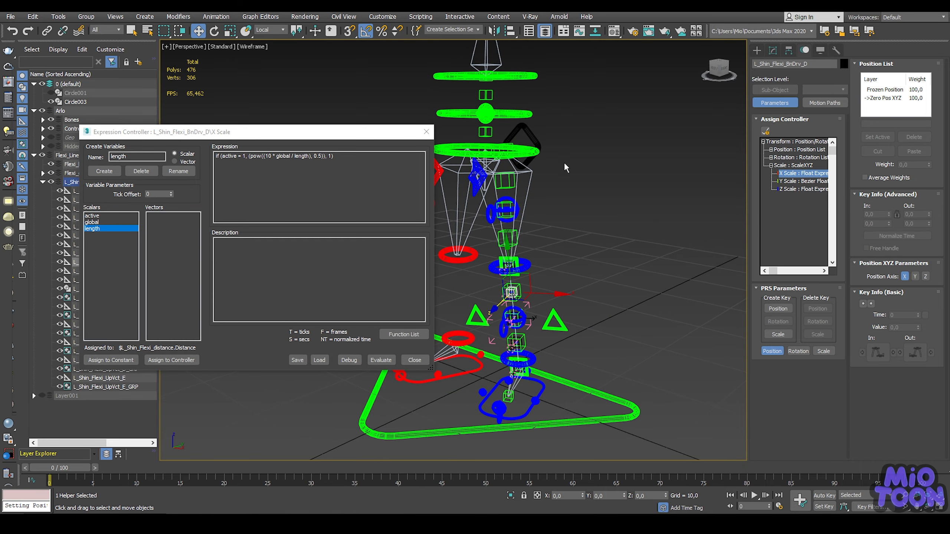
Step: Enable L_LegVOL_Active on Anim_Pelvis and check the X Scale expression's variables in the debug window
left_click(535, 151)
left_click(773, 50)
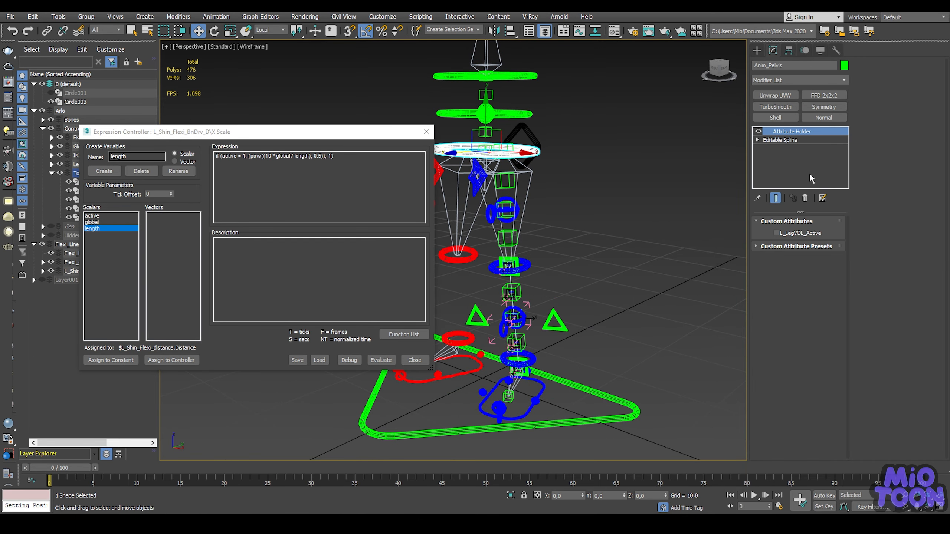
left_click(776, 233)
scroll(533, 278, "up", 6)
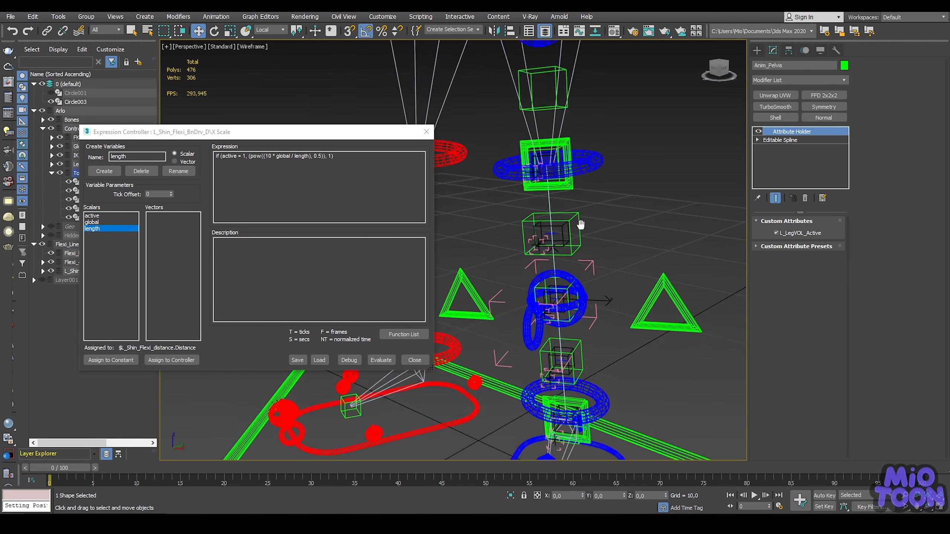
mouse_move(568, 224)
middle_mouse_down()
mouse_move(576, 216)
mouse_move(552, 232)
middle_mouse_up()
scroll(577, 219, "up", 3)
left_click(349, 359)
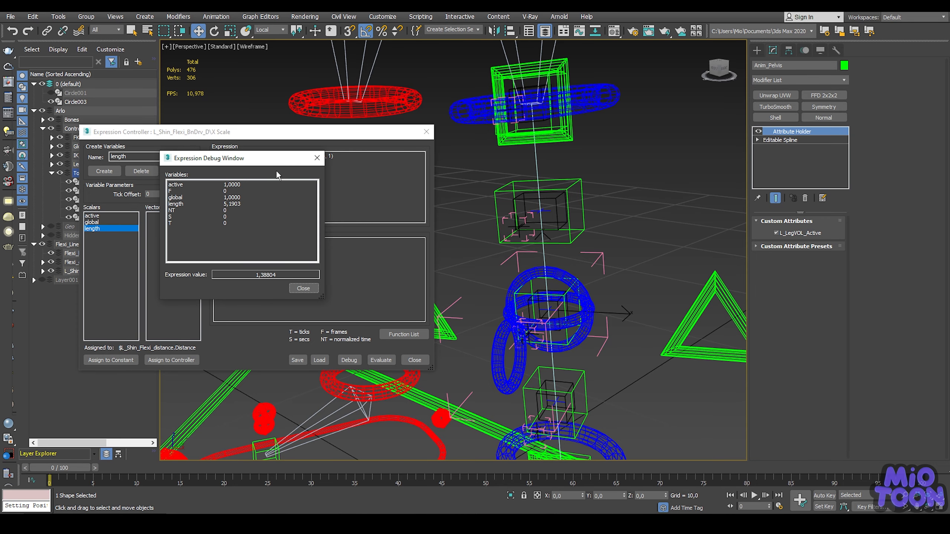
Step: Replace the constant 10 with 5.1903 in the X Scale expression, evaluate it, and close the expression controller
left_click_drag(263, 165, 271, 210)
left_click(272, 157)
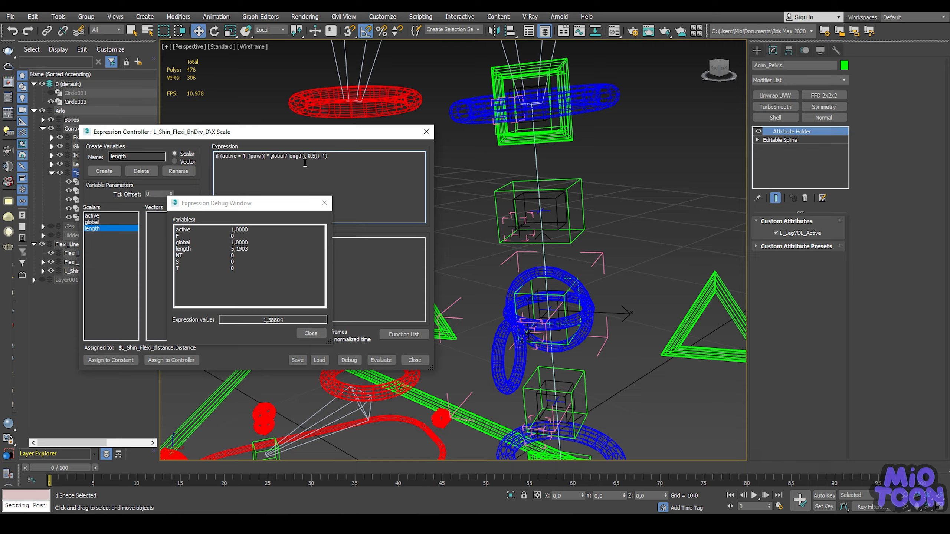
type("5.1903")
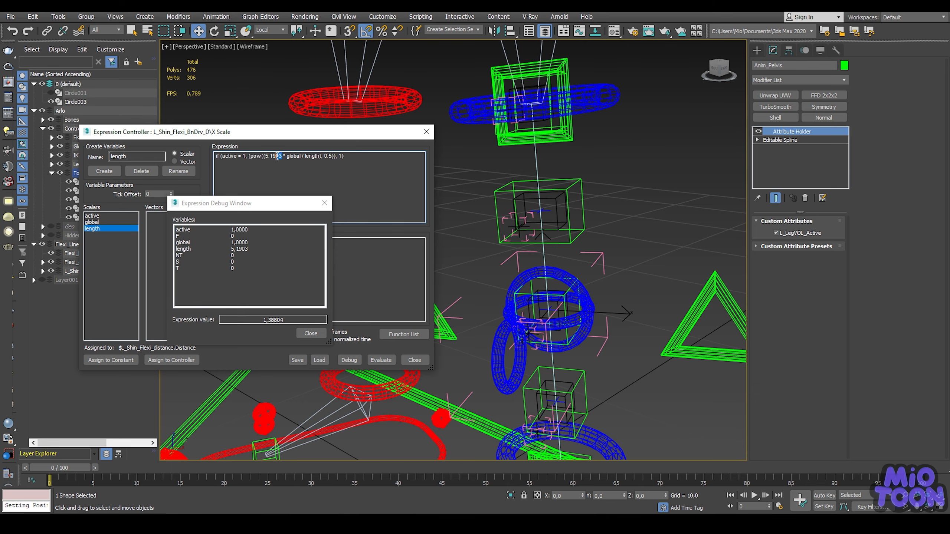
left_click(311, 333)
left_click(381, 360)
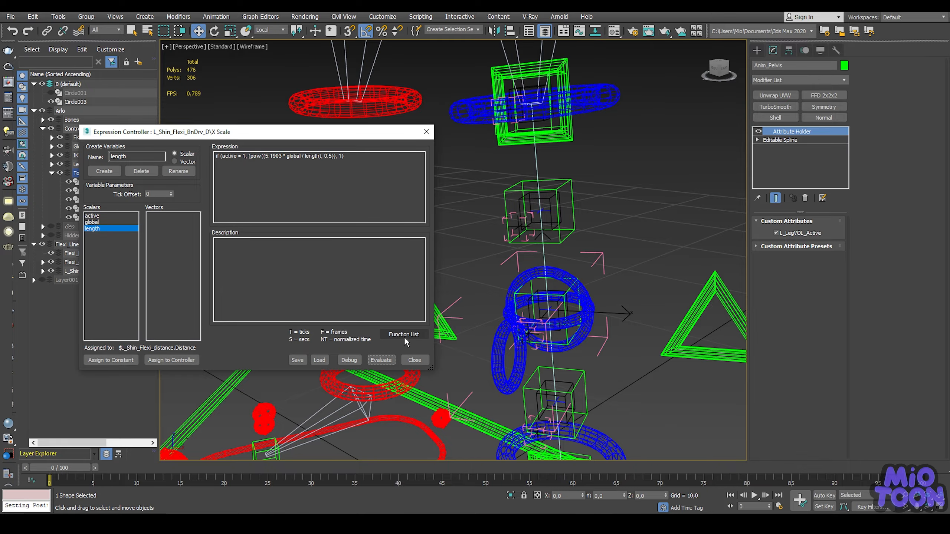
left_click(416, 363)
Step: Open the Z Scale float expression of the L_Shin_Flexi_BnDrv_D helper
middle_click_drag(506, 166, 417, 191)
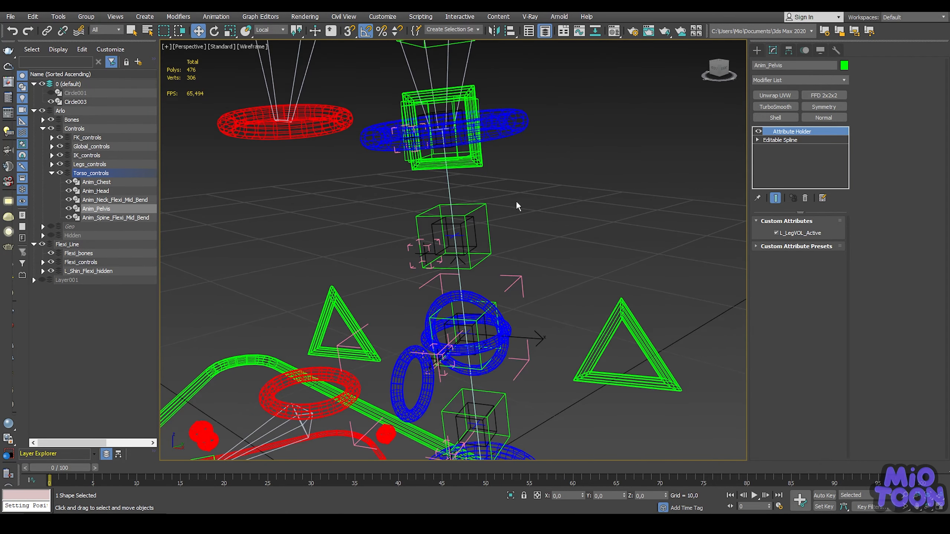
left_click(474, 226)
left_click(806, 52)
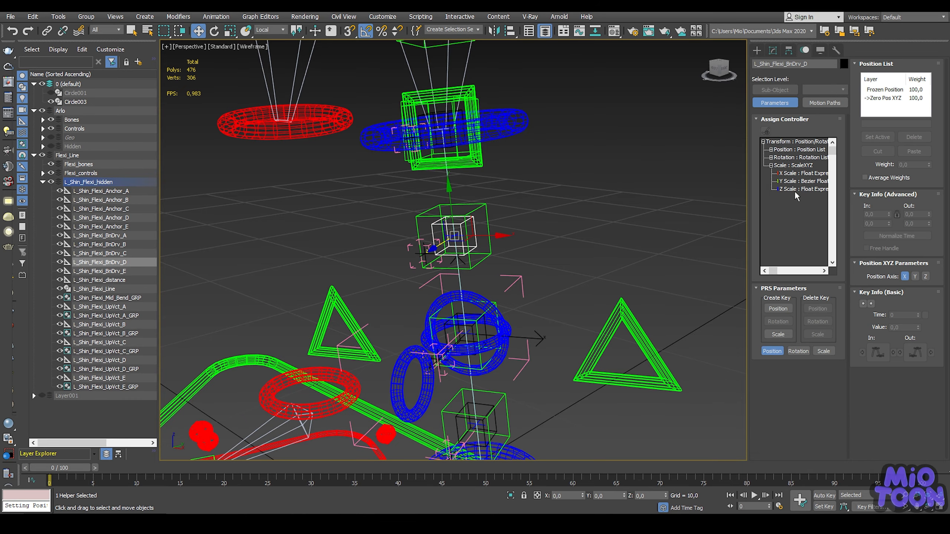
right_click(797, 190)
left_click(816, 271)
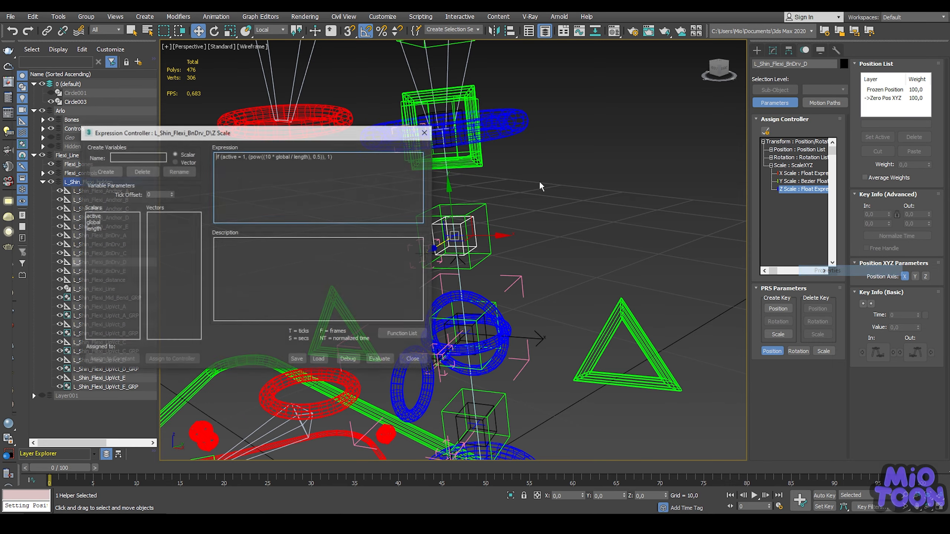
Step: Assign the Z Scale expression's global scalar to Anim_Global's Y Scale controller, and select the length scalar
left_click(92, 222)
left_click(171, 360)
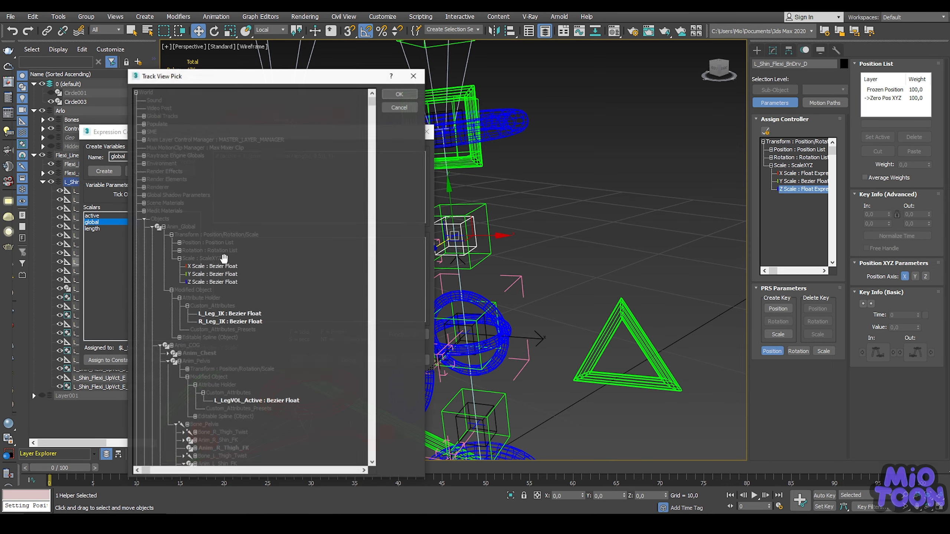
left_click(207, 275)
left_click(399, 93)
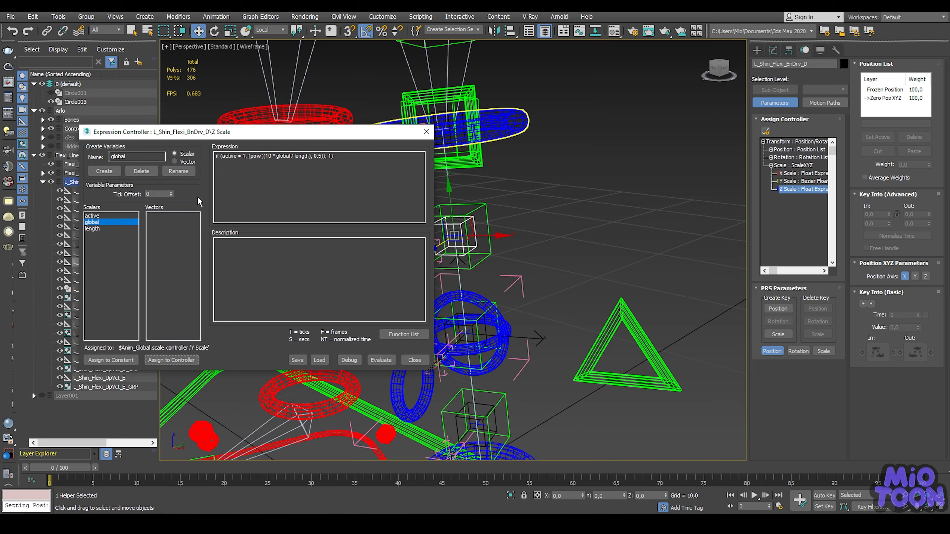
left_click(98, 228)
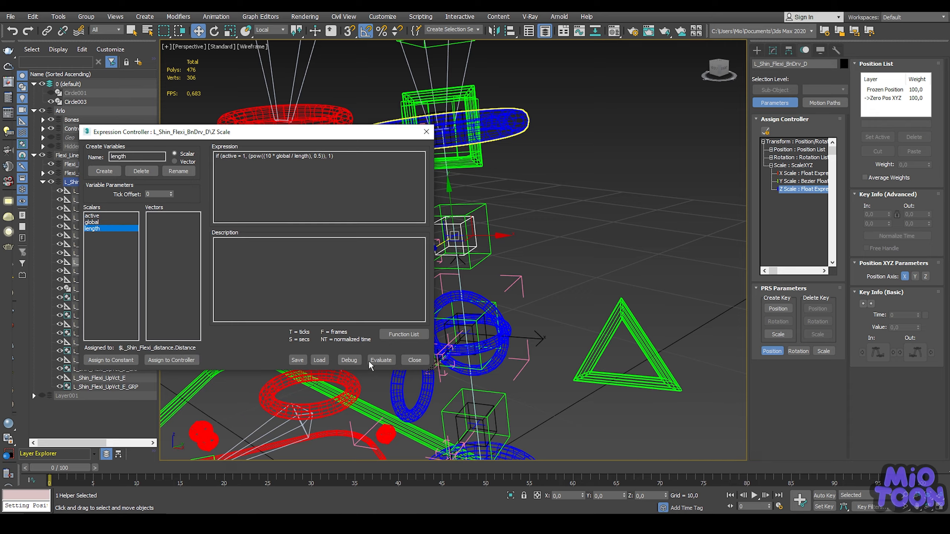
Step: Check the Z Scale expression's variables in the debug window, replace its constant 10 with 5.1903, and close the expression controller
left_click(348, 360)
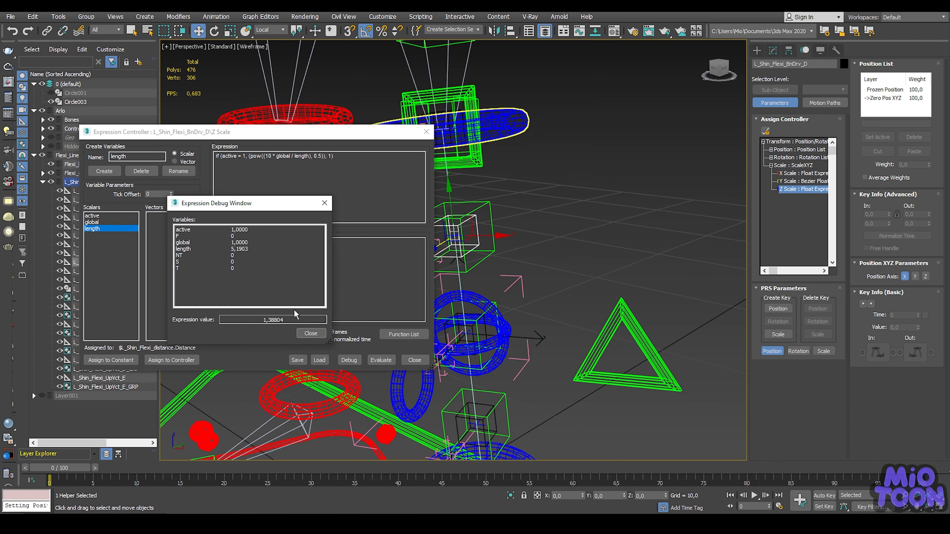
left_click(310, 334)
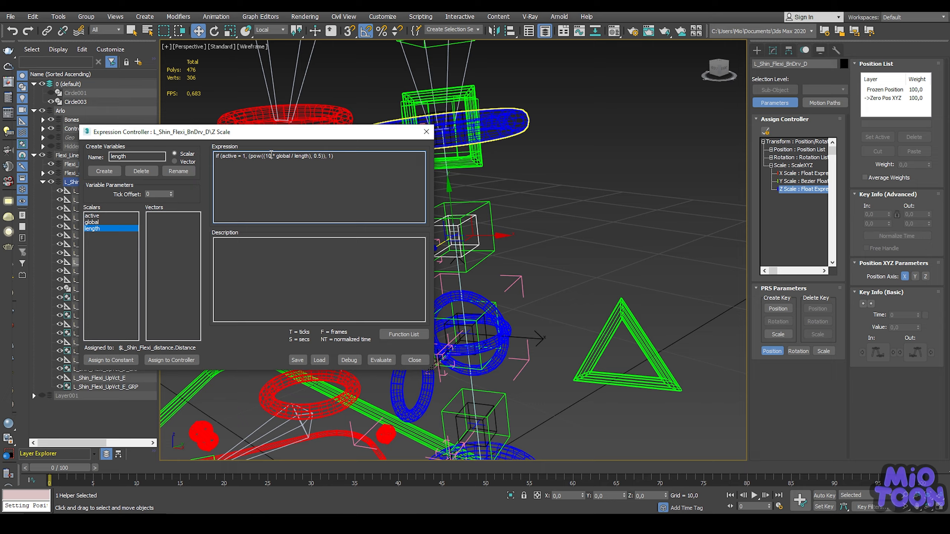
type("5.903")
middle_click_drag(482, 221, 527, 156)
left_click(414, 360)
Step: Open the X Scale expression of the L_Shin_Flexi_BnDrv_C helper and assign its global scalar to Anim_Global's Y Scale controller
scroll(527, 264, "up", 5)
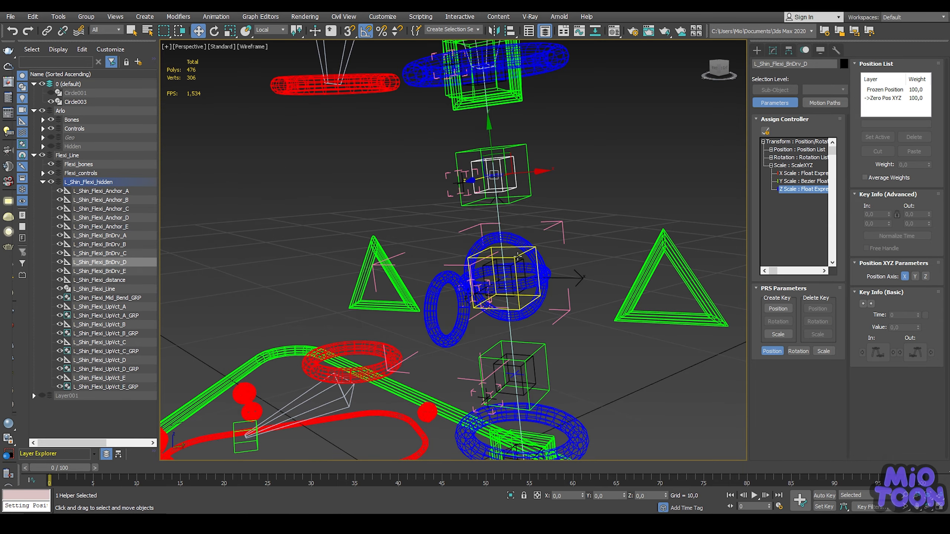
left_click(529, 264)
scroll(529, 264, "down", 6)
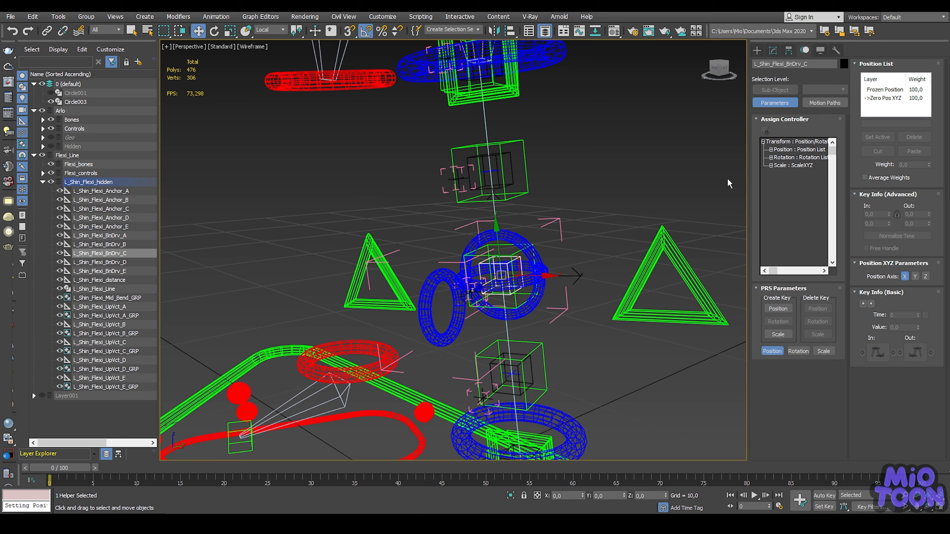
left_click(771, 166)
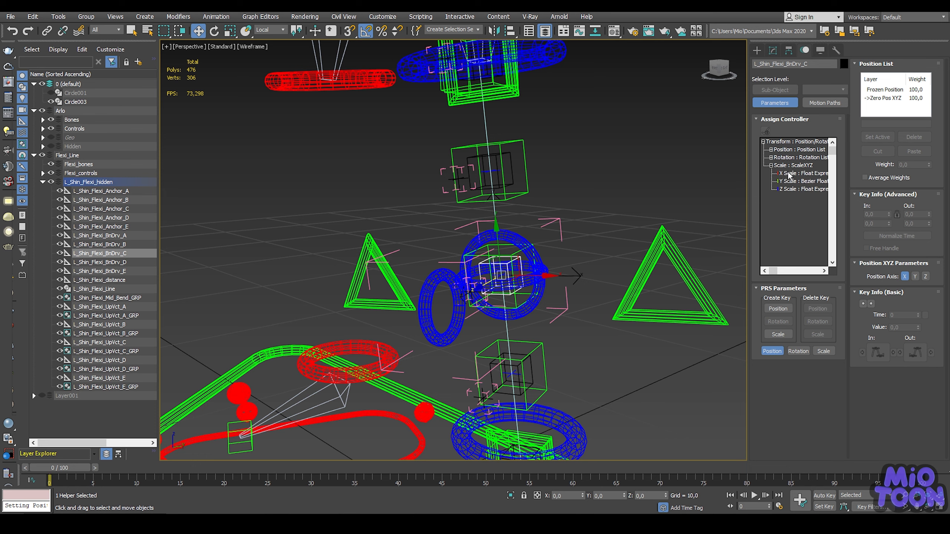
right_click(789, 173)
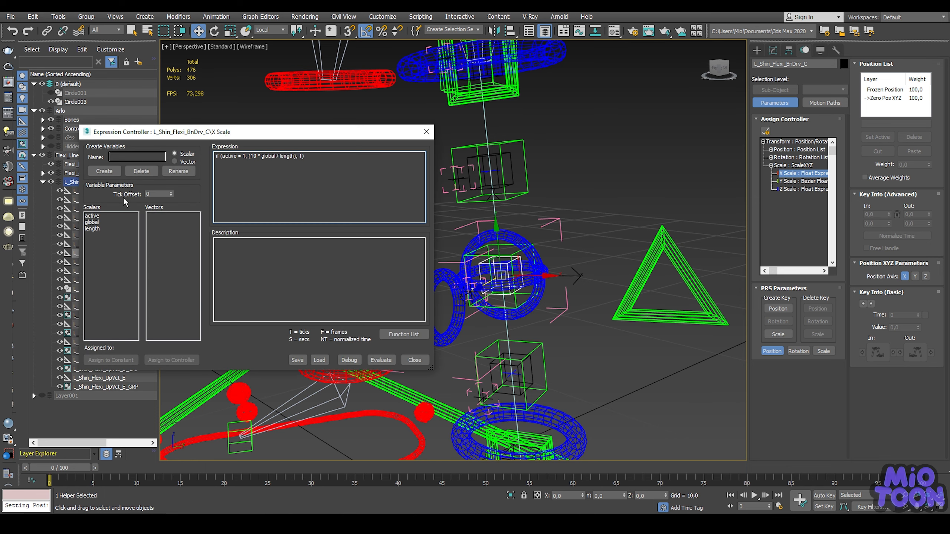
left_click(97, 223)
left_click(172, 360)
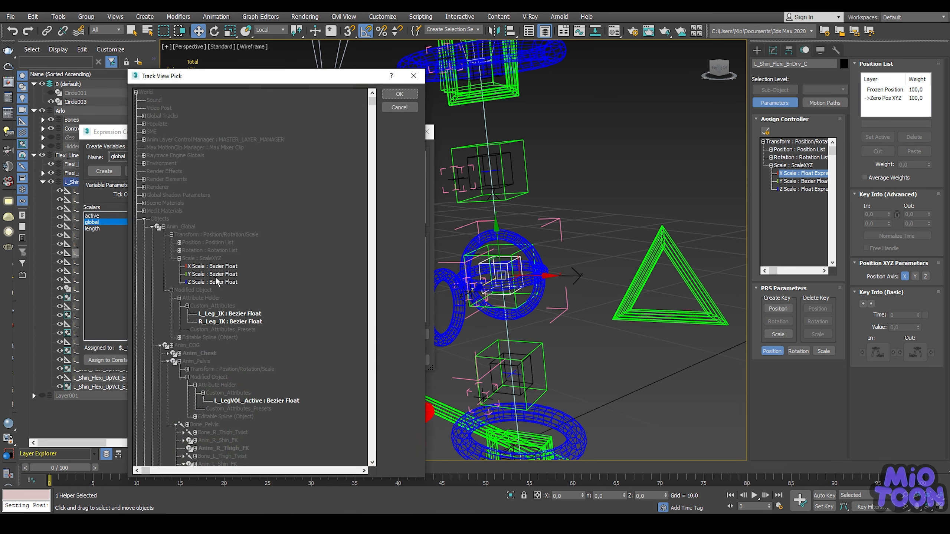
left_click(400, 95)
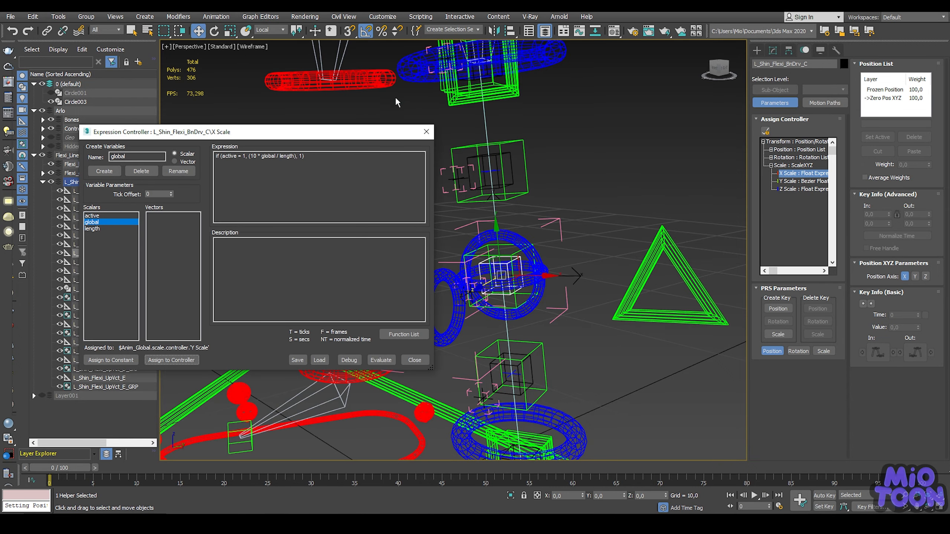
Step: Debug the BnDrv_C X Scale expression, replace its constant 10 with 5.1903, evaluate it, and close the expression controller
left_click(92, 229)
left_click(349, 360)
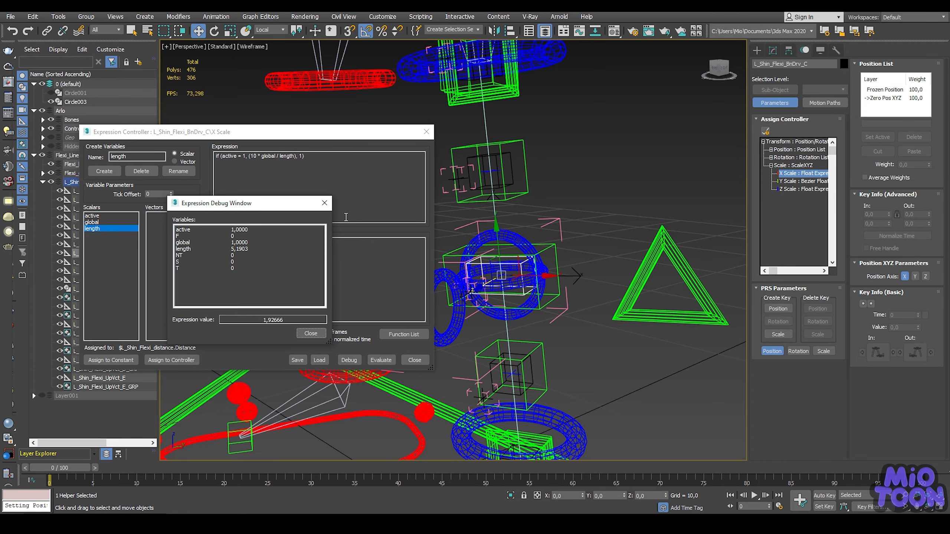
left_click(325, 205)
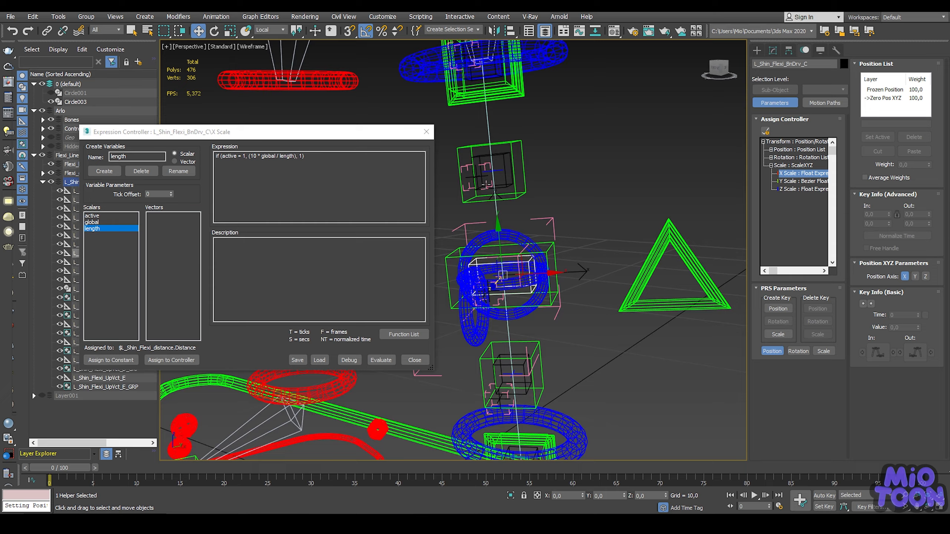
left_click(258, 156)
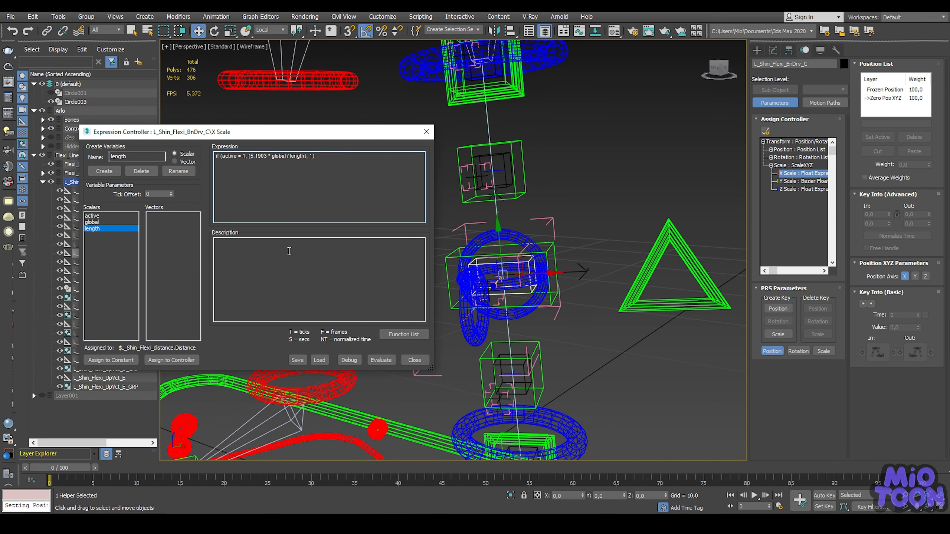
left_click(379, 360)
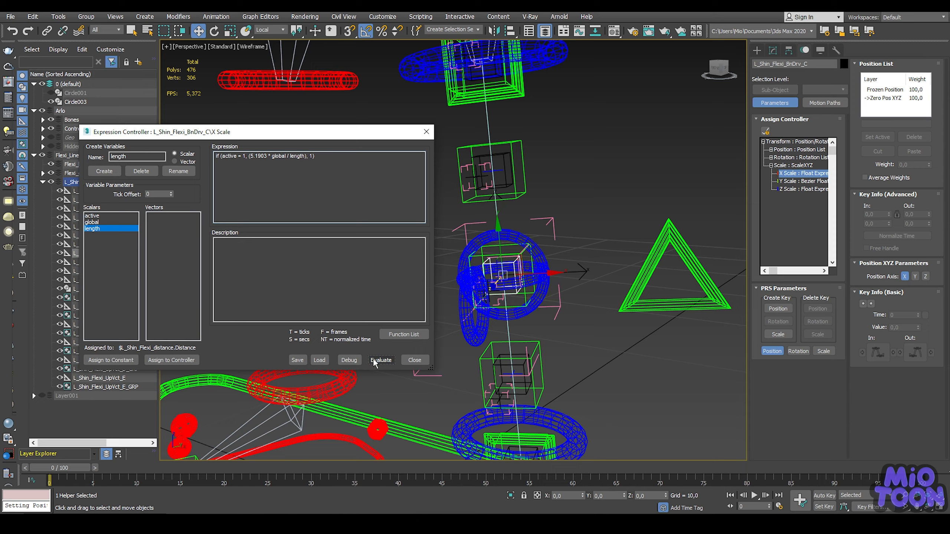
left_click(414, 360)
Step: Open the Z Scale expression of L_Shin_Flexi_BnDrv_C and assign its global scalar to Anim_Global's Y Scale controller
left_click(801, 189)
right_click(800, 189)
left_click(820, 272)
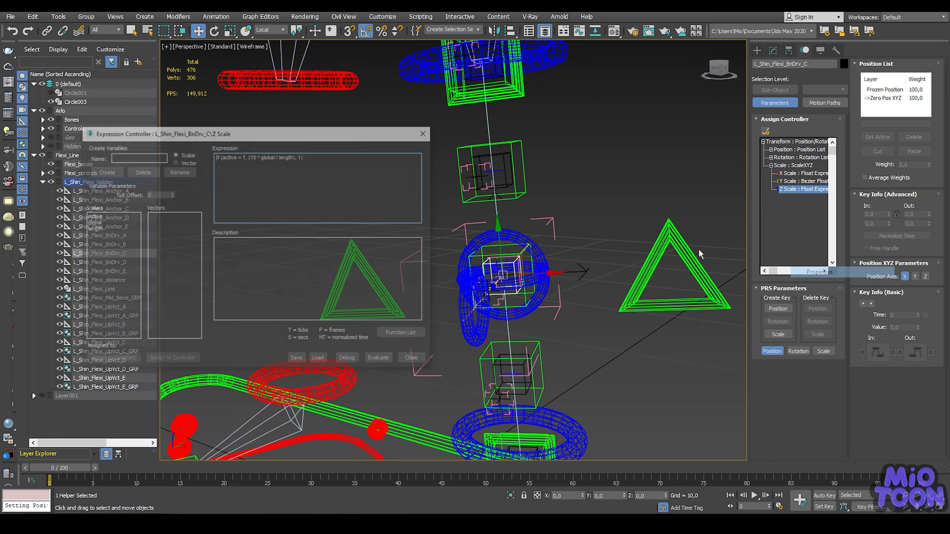
left_click(96, 222)
left_click(187, 360)
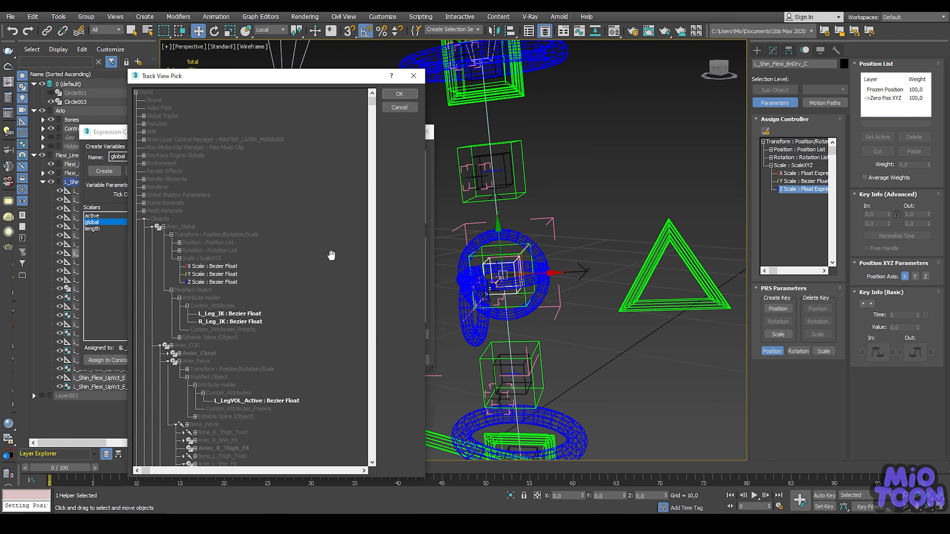
left_click(208, 276)
left_click(400, 93)
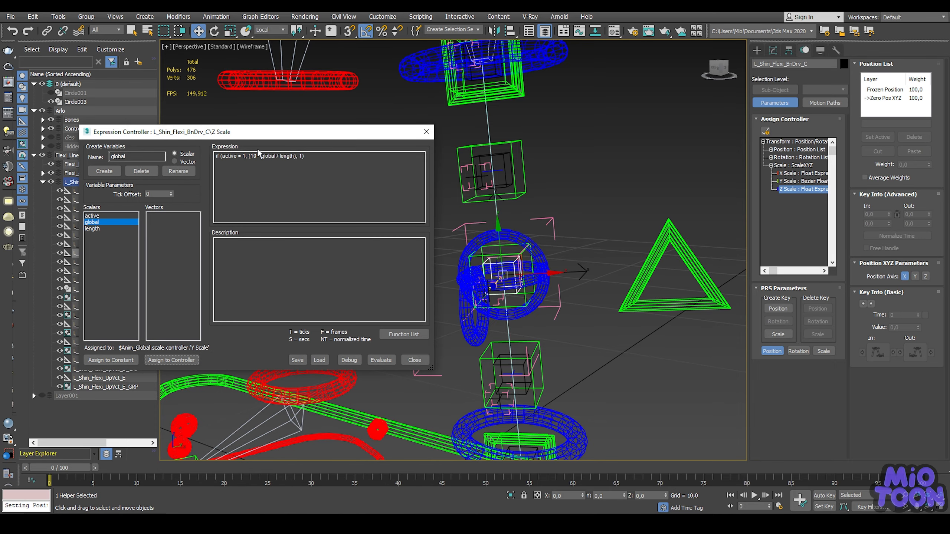
Step: Replace the constant 10 with 5.1903 in the BnDrv_C Z Scale expression, debug and evaluate it, and close the expression controller
left_click(92, 229)
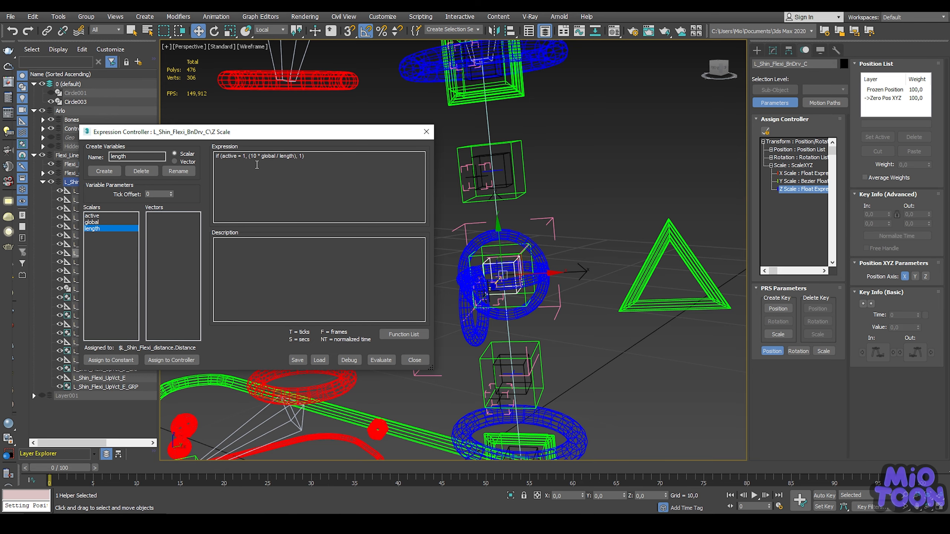
left_click(256, 156)
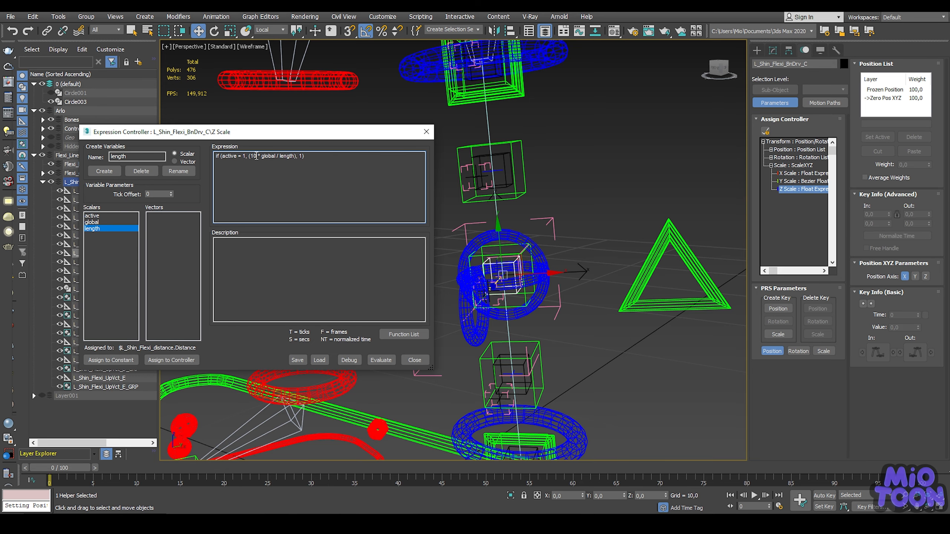
left_click(349, 361)
left_click(311, 333)
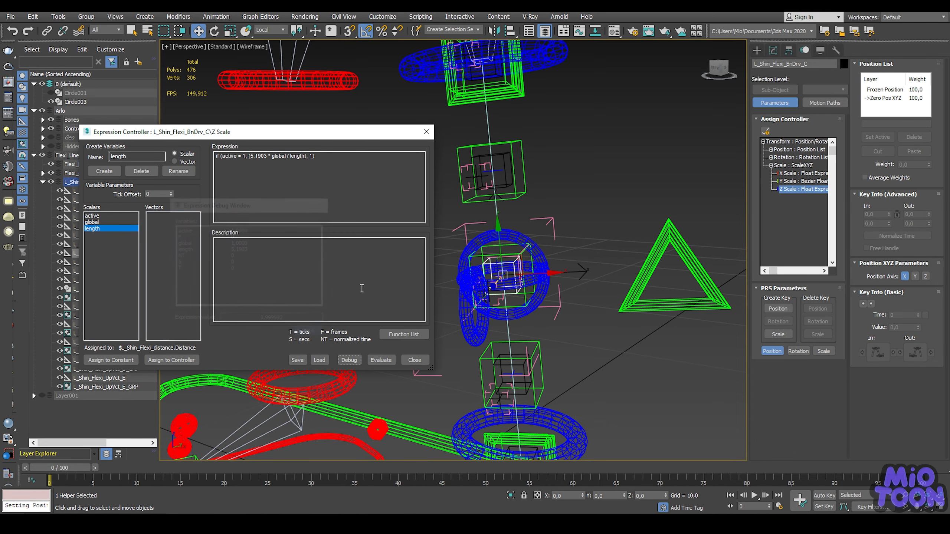
left_click(381, 360)
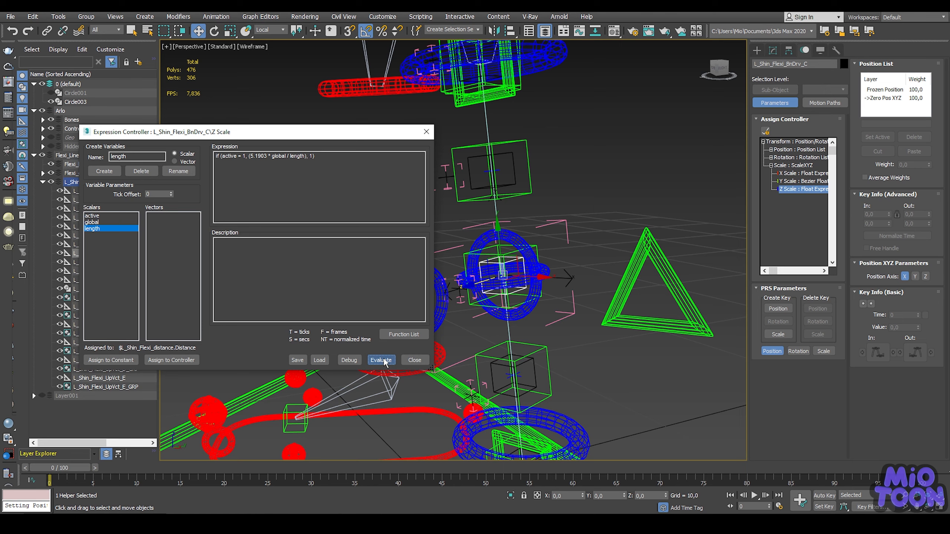
left_click(422, 358)
Step: Open the X Scale expression of the L_Shin_Flexi_BnDrv_B helper and assign its global scalar to Anim_Global's Y Scale controller
middle_click_drag(551, 191, 544, 121)
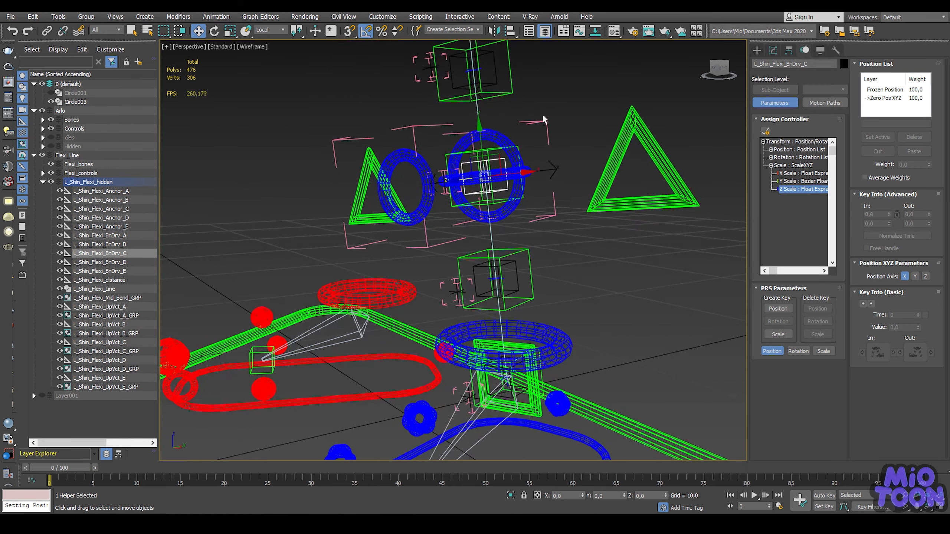
left_click(518, 266)
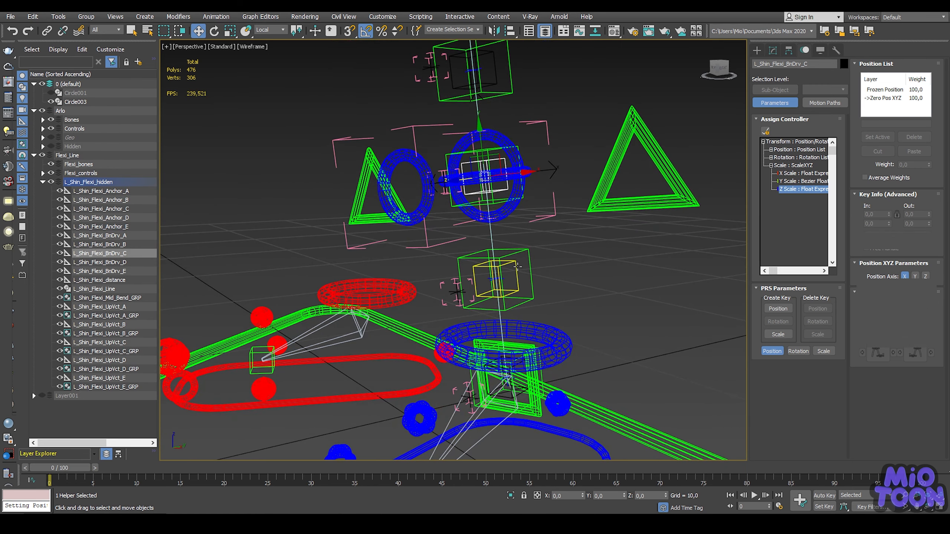
right_click(790, 182)
left_click(799, 173)
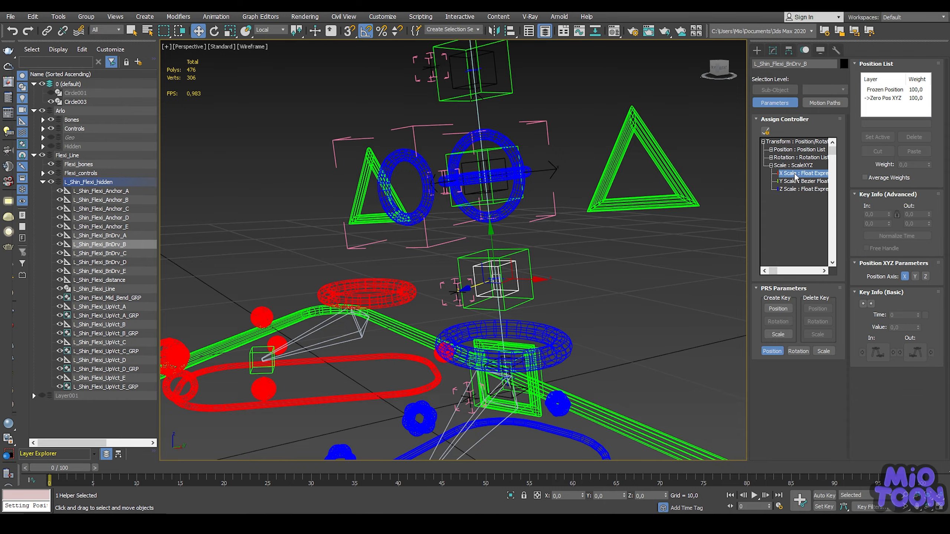
right_click(795, 173)
left_click(823, 256)
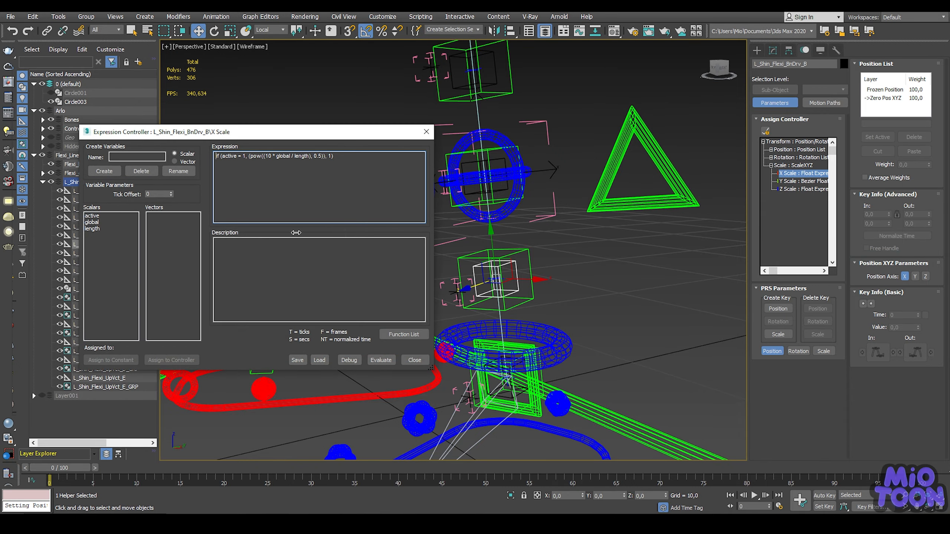
left_click(94, 223)
left_click(171, 360)
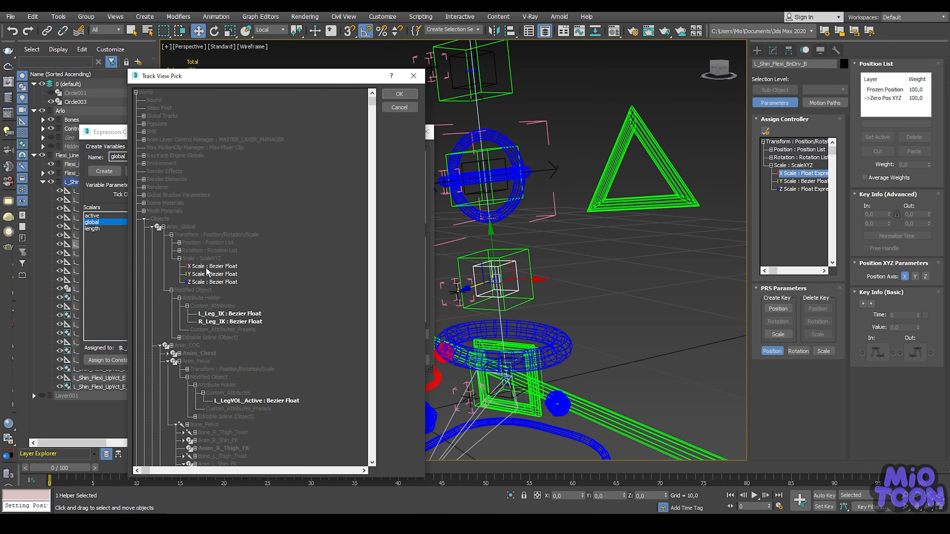
left_click(208, 274)
left_click(395, 94)
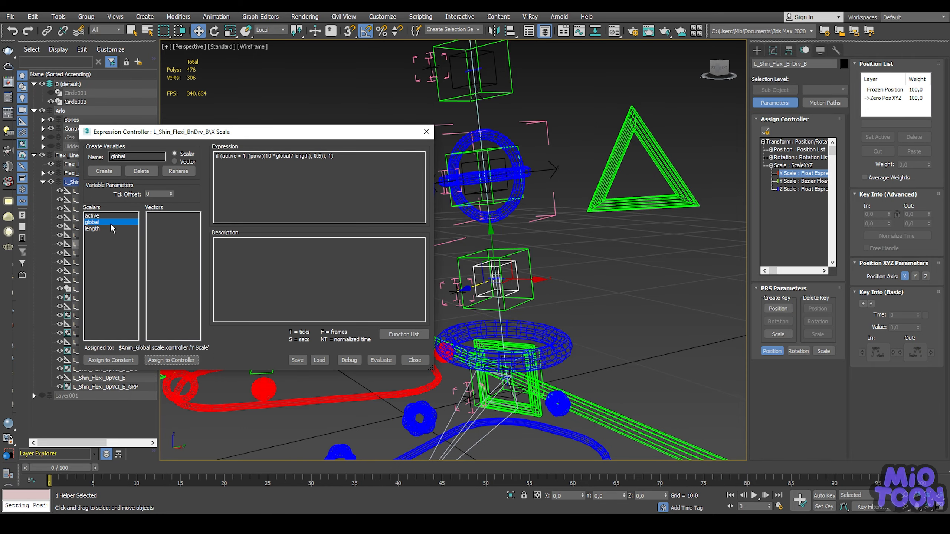
Step: Replace the constant 10 with 5.1903 in the BnDrv_B X Scale expression, check it in the debug window, and close the controller
left_click(93, 229)
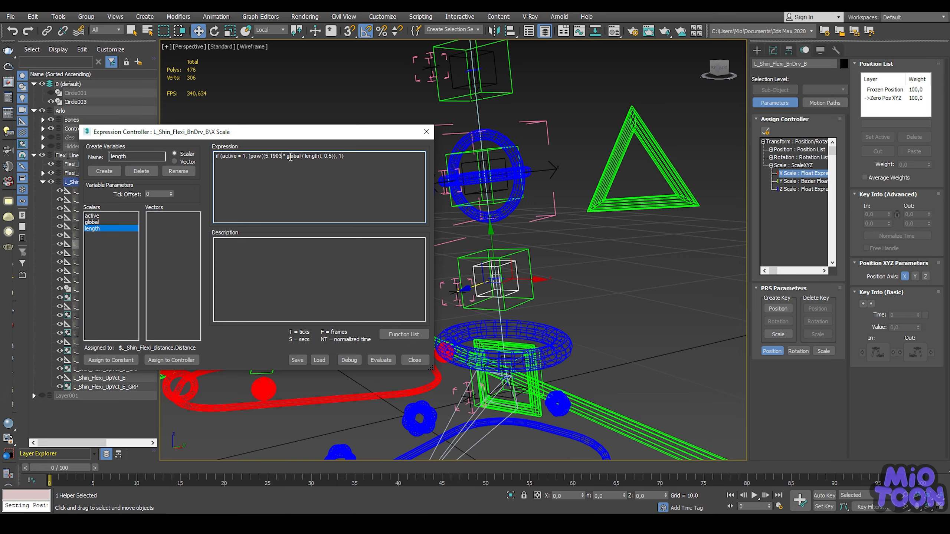
left_click(349, 360)
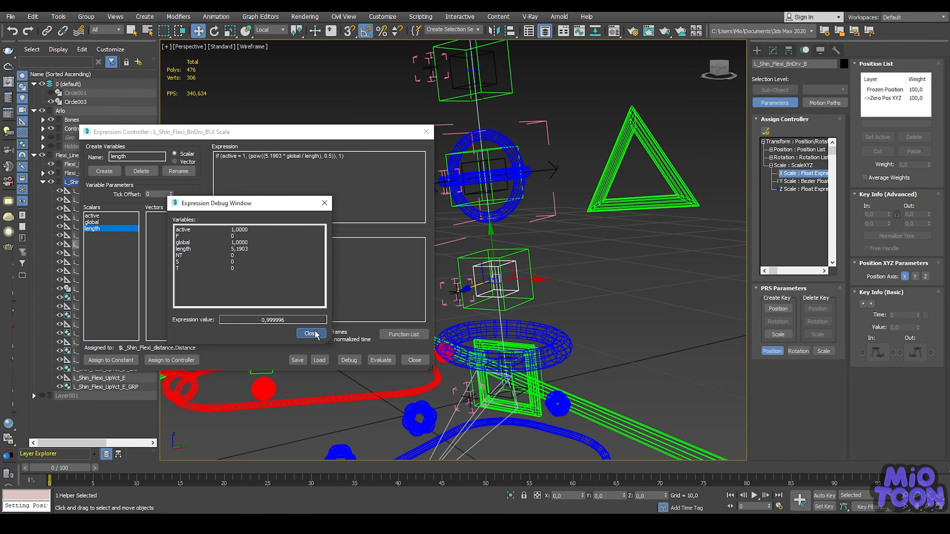
left_click(314, 333)
left_click(425, 361)
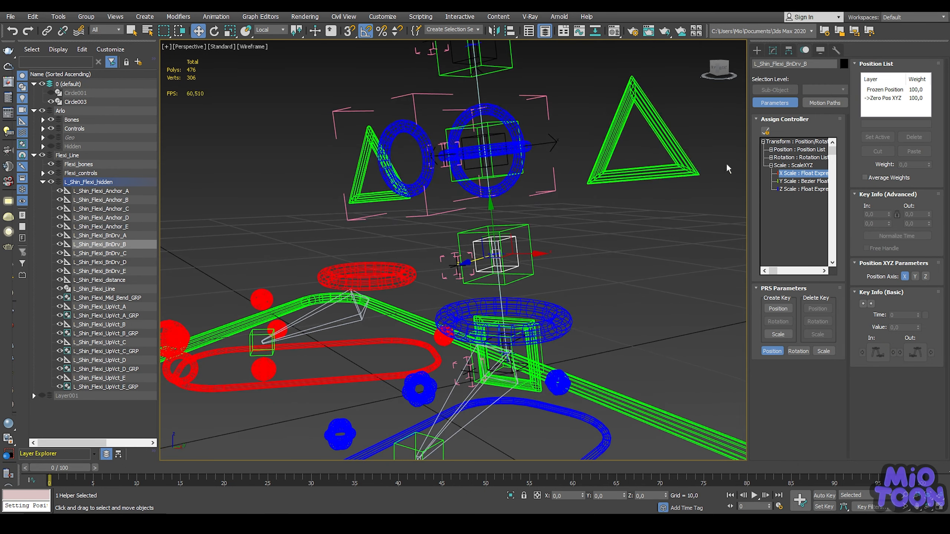
Step: In L_Shin_Flexi_BnDrv_B's Z Scale expression, assign the global scalar to Anim_Global's Y Scale and replace the constant 10 with 5.1903
right_click(788, 190)
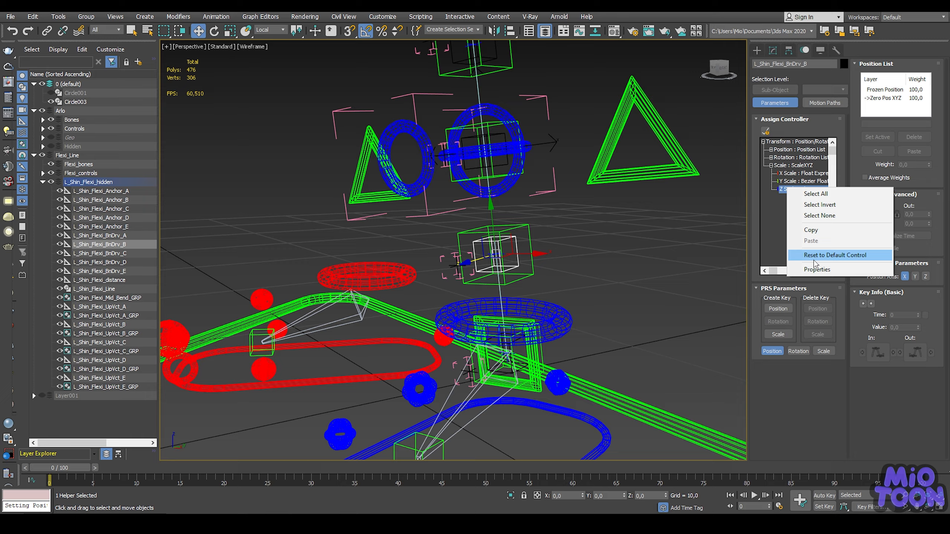
left_click(817, 270)
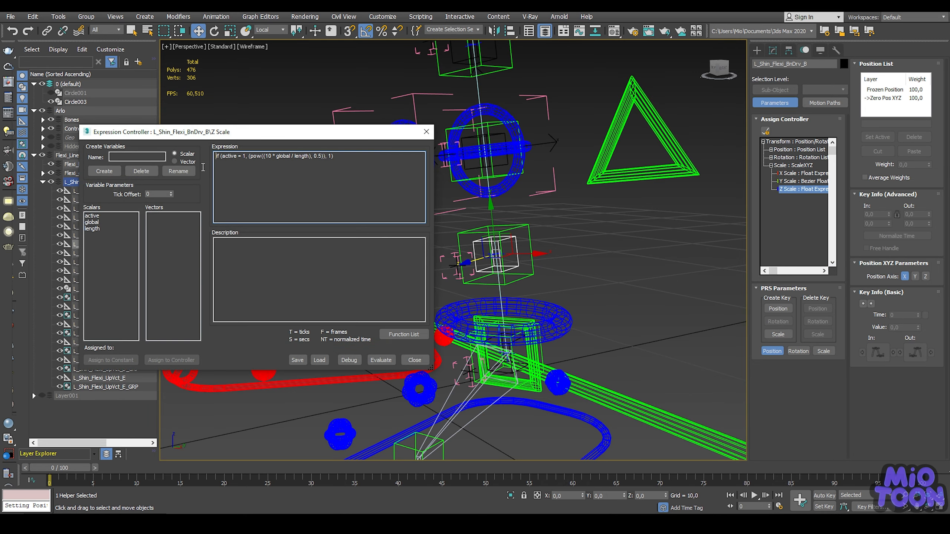
left_click(91, 222)
left_click(171, 360)
left_click(224, 274)
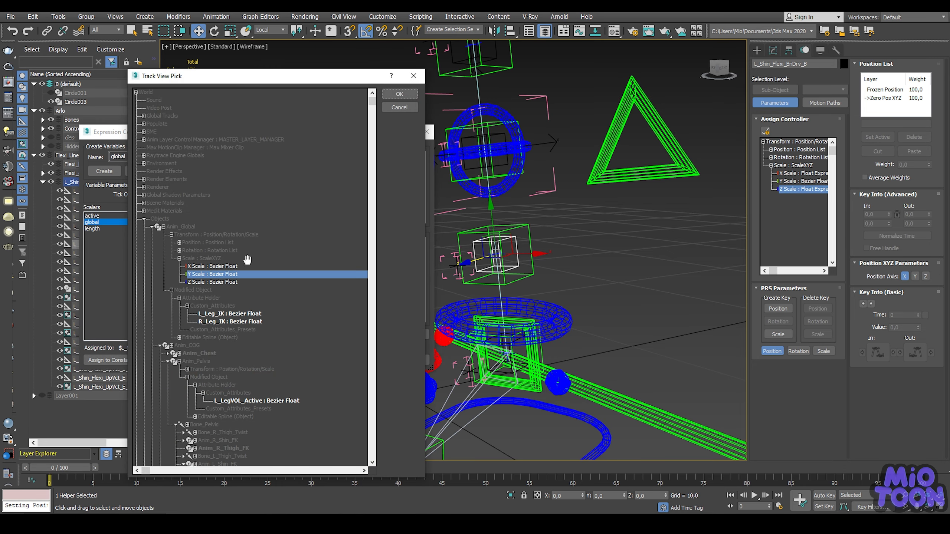
left_click(399, 94)
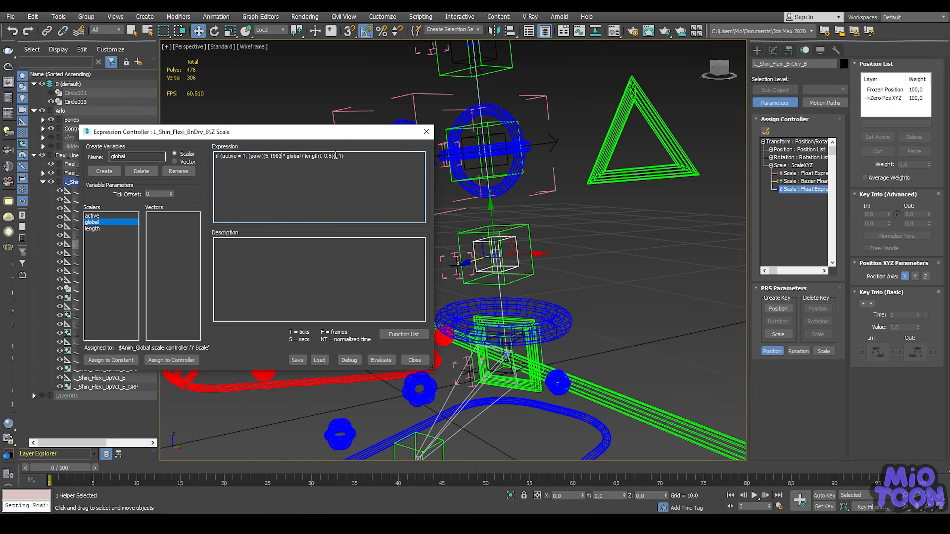
left_click(423, 359)
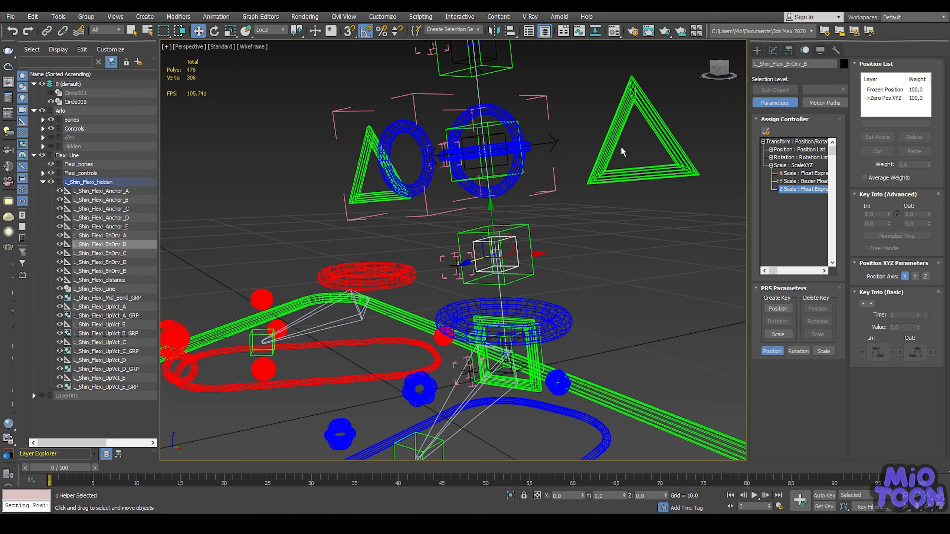
Step: Frame the whole left shin rig and collapse the L_Shin_Flexi_hidden layer
middle_click_drag(621, 151, 615, 239)
scroll(546, 177, "down", 3)
middle_click_drag(545, 181, 548, 173)
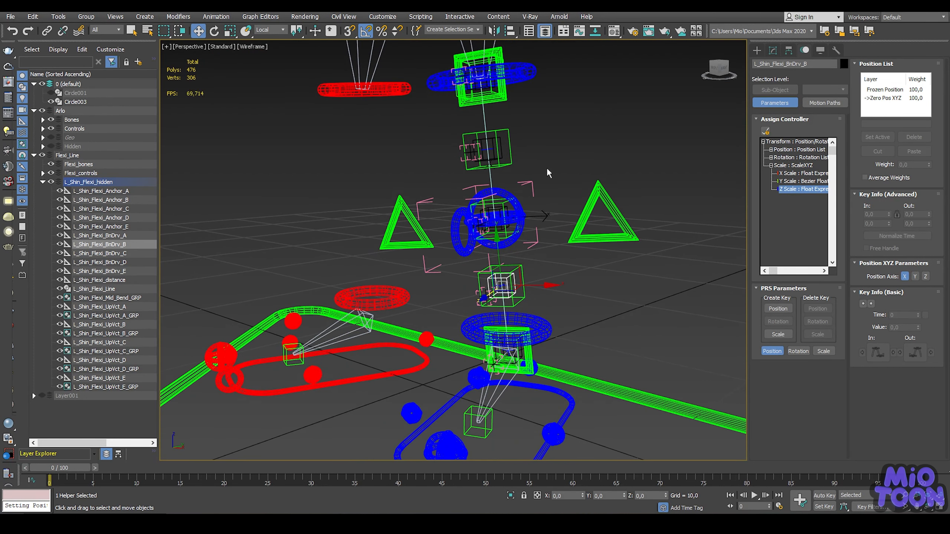
left_click(43, 183)
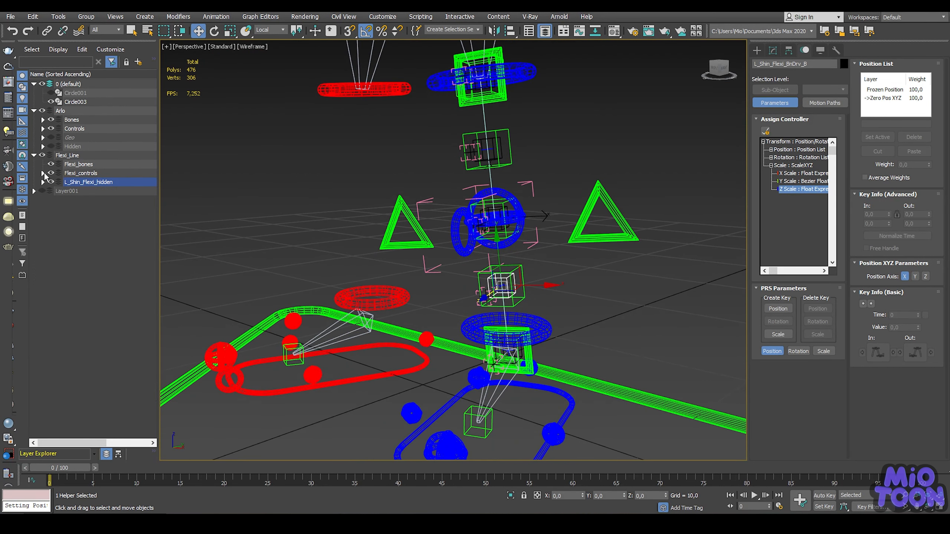
Step: Move the three L_Shin_Flexi control shapes from the Flexi_controls layer into the L_Shin_Flexi_hidden layer and collapse it
left_click(43, 173)
double_click(81, 173)
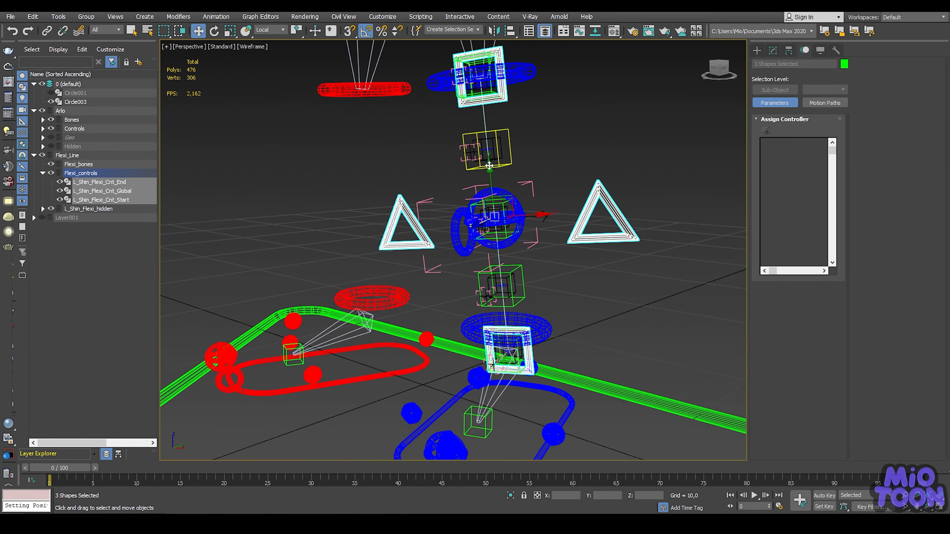
left_click_drag(75, 188, 83, 210)
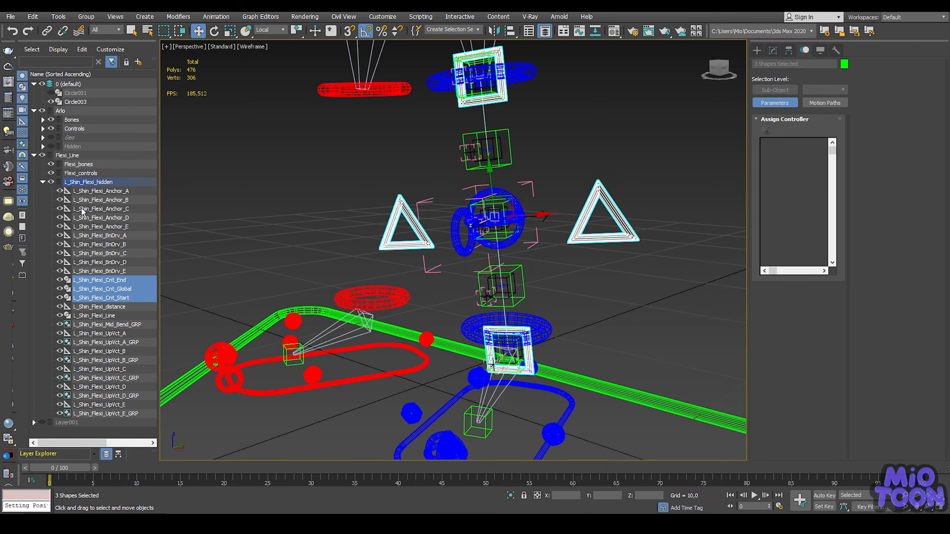
left_click(43, 182)
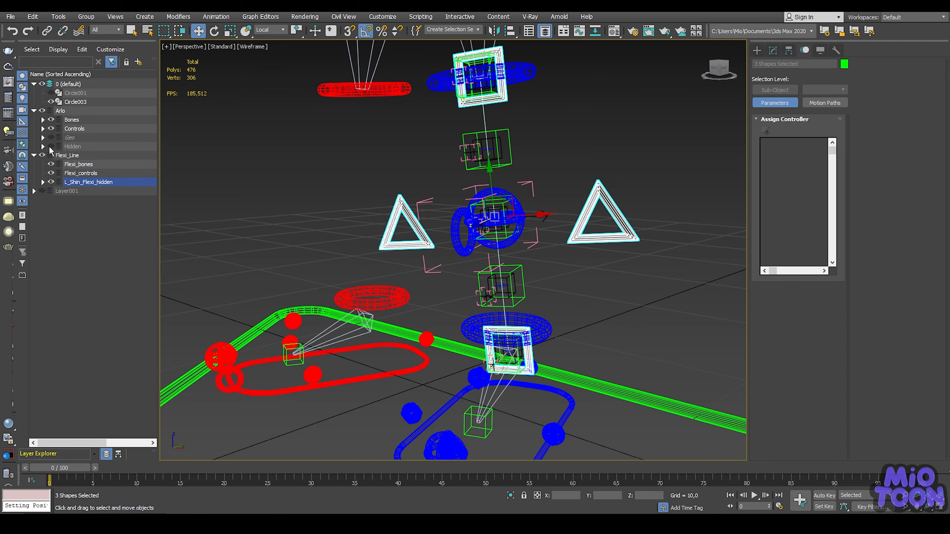
Step: Show Arlo's Hidden layer, nest L_Shin_Flexi_hidden inside its Flexi_hidden sublayer, and expand that sublayer
left_click(51, 147)
left_click(42, 147)
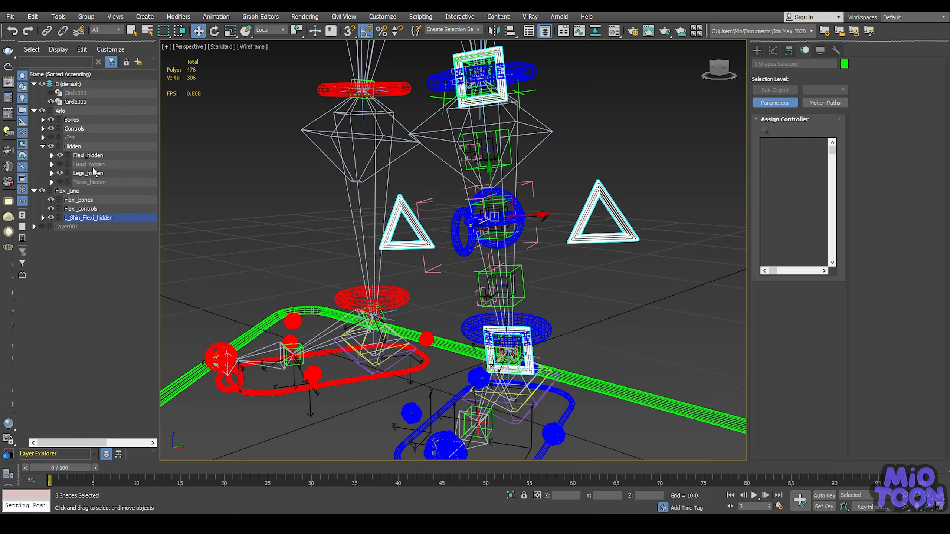
left_click_drag(87, 221, 84, 157)
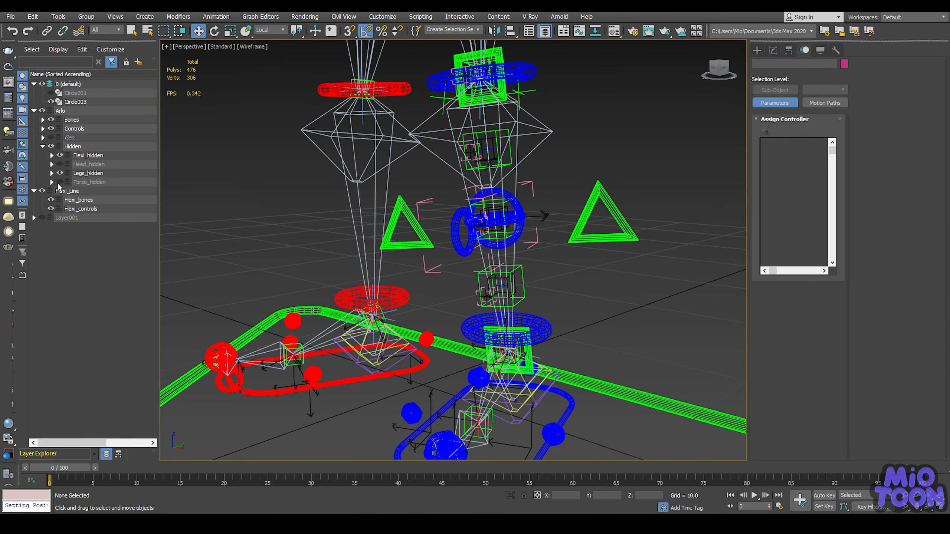
left_click(52, 155)
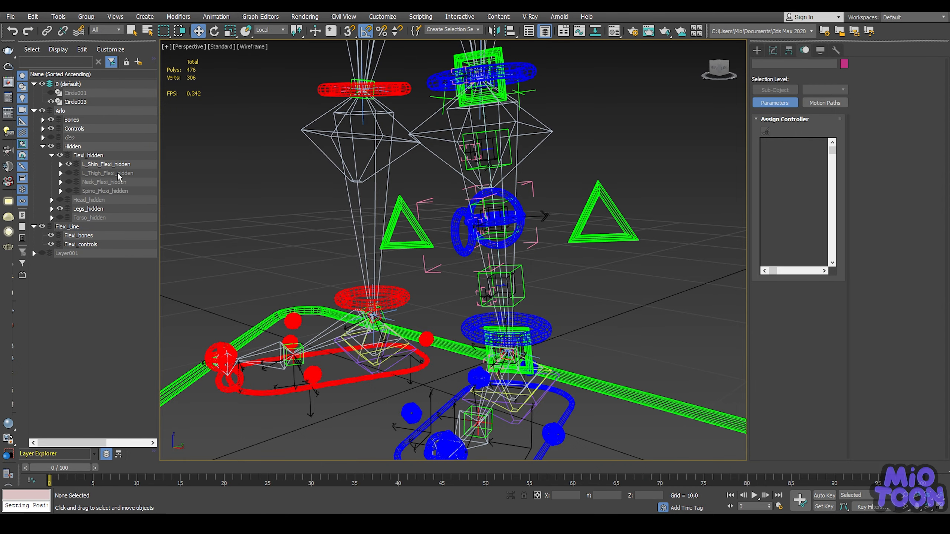
Step: Show the L_Thigh, Neck and Spine Flexi hidden layers and examine the flexi helpers across the whole rig
scroll(327, 166, "down", 6)
middle_click_drag(326, 166, 374, 242)
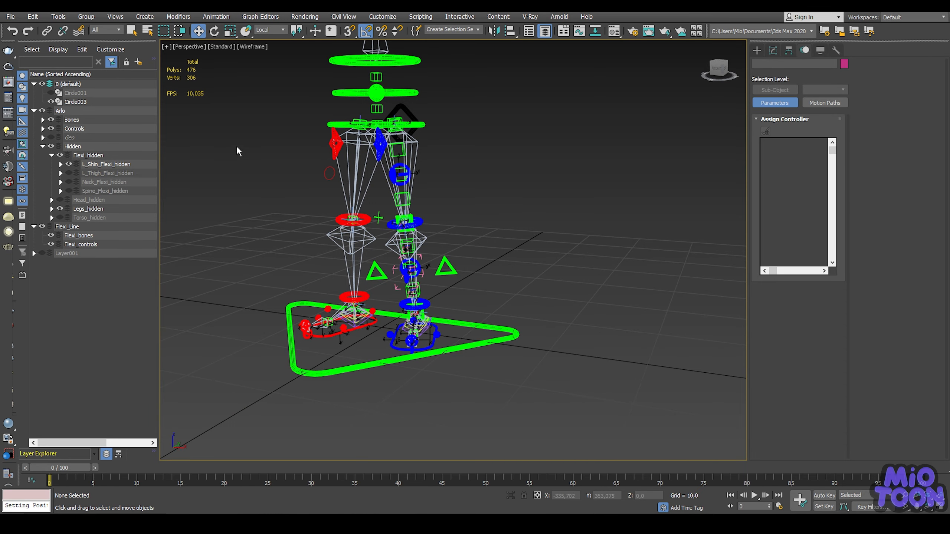
middle_click_drag(238, 151, 220, 165)
left_click(68, 173)
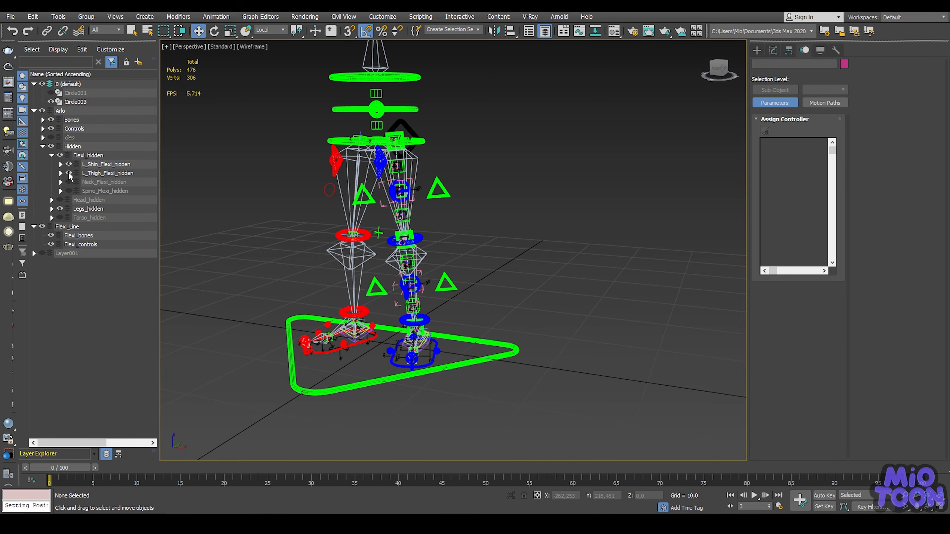
middle_click_drag(399, 138, 436, 143, "alt")
middle_click_drag(478, 119, 480, 226)
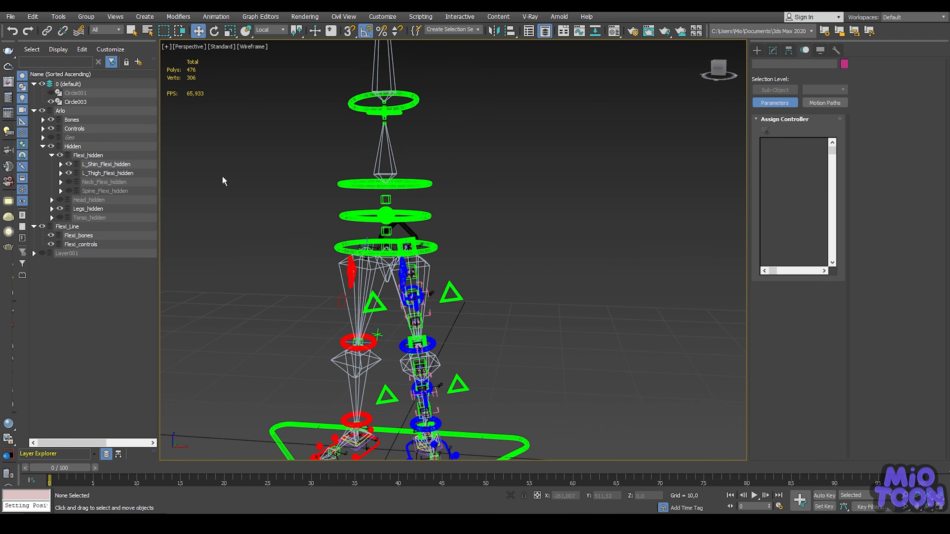
left_click(68, 191)
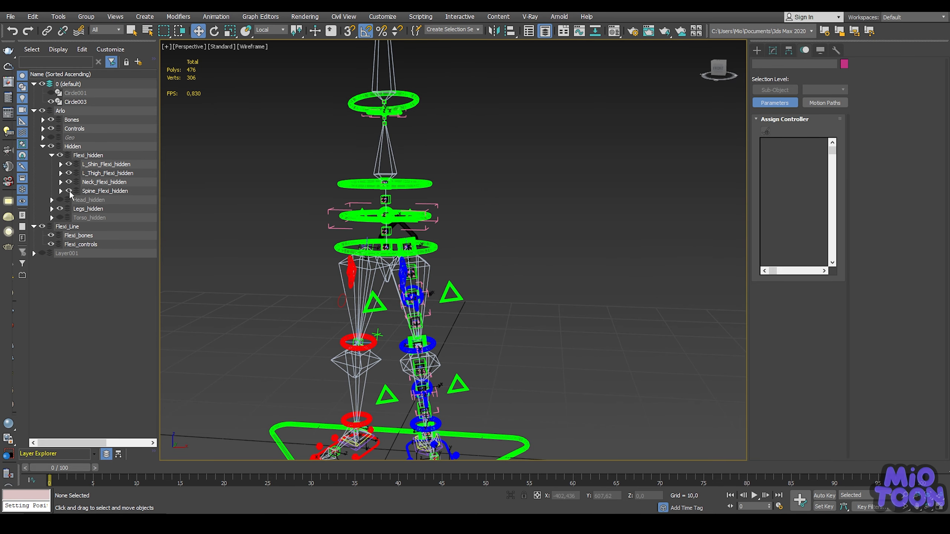
middle_click_drag(496, 173, 509, 127)
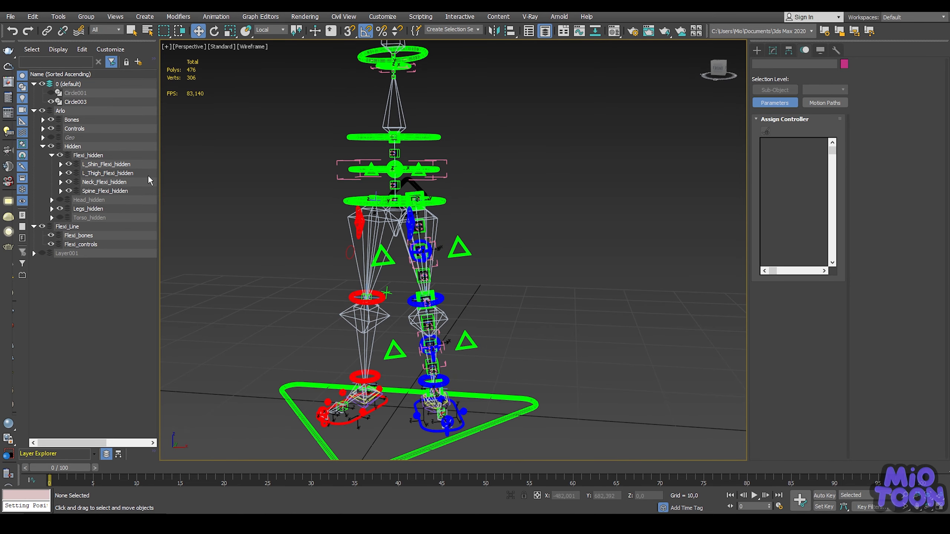
Step: Hide the shin, thigh, neck and spine Flexi layers, collapse Flexi_hidden, and toggle off the Legs_hidden layer
left_click(68, 165)
left_click(69, 173)
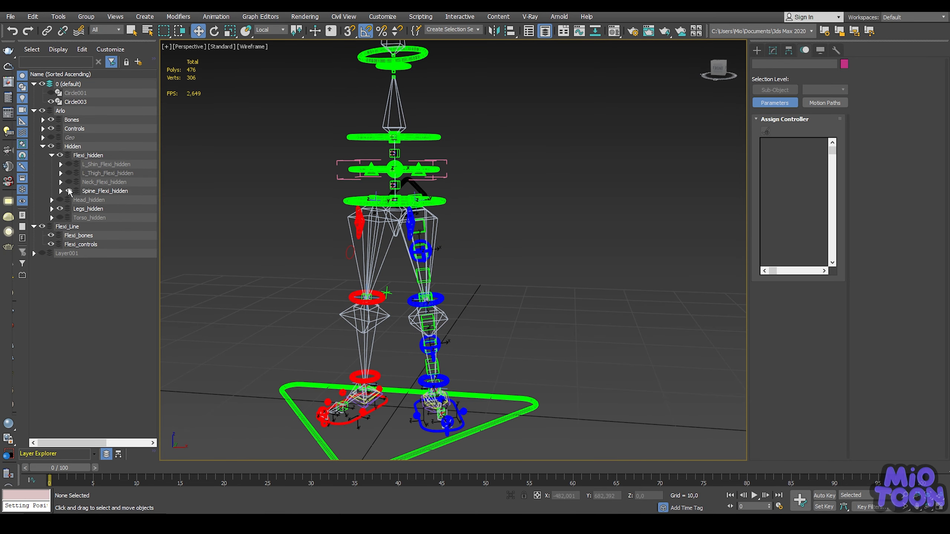
left_click(69, 191)
mouse_move(546, 145)
middle_mouse_down("alt")
mouse_move(581, 144)
mouse_move(538, 145)
middle_mouse_up("alt")
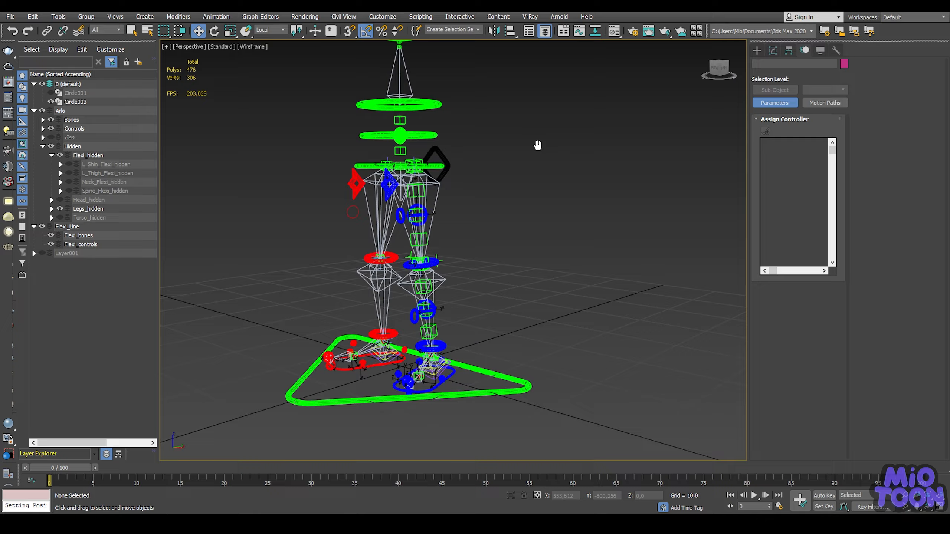
left_click(52, 154)
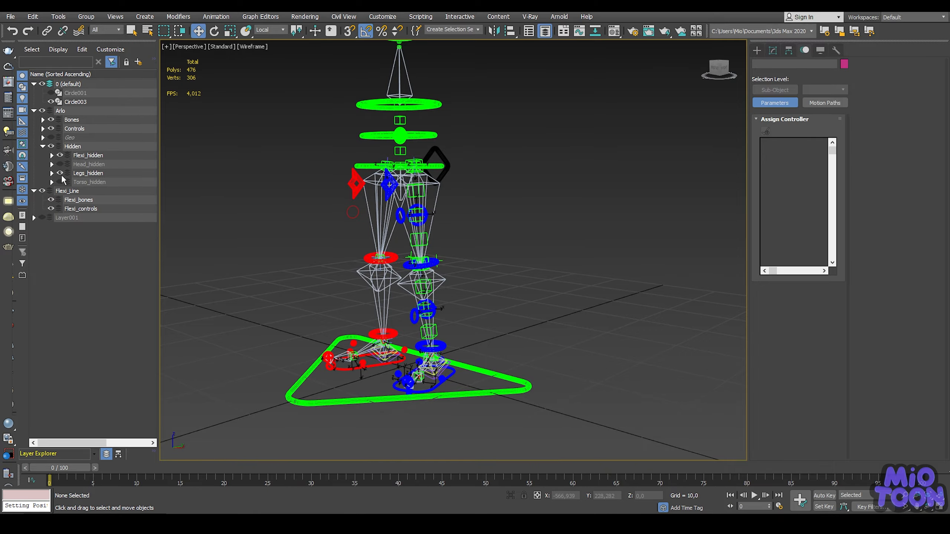
left_click(60, 174)
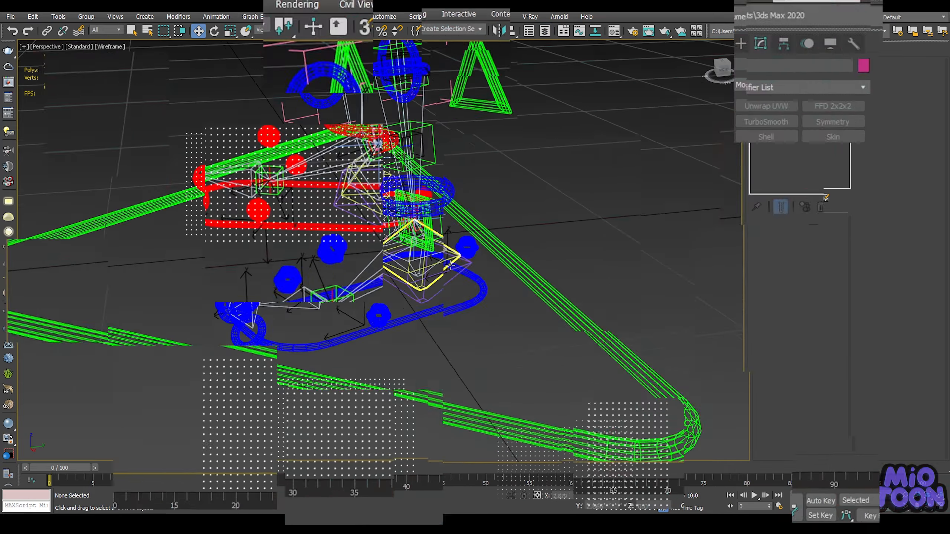
Step: Test the Knee_Swivel of the Anim_L_Leg_IK foot control at about 25.3 and 23.3, and reset it to 0
middle_click_drag(449, 262, 470, 276)
scroll(467, 309, "up", 5)
scroll(489, 309, "down", 5)
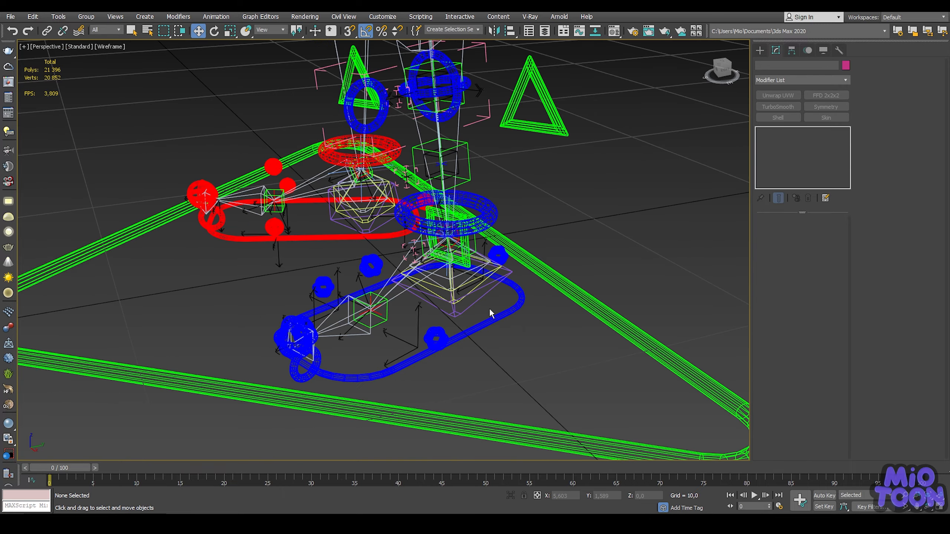
left_click_drag(523, 335, 503, 308)
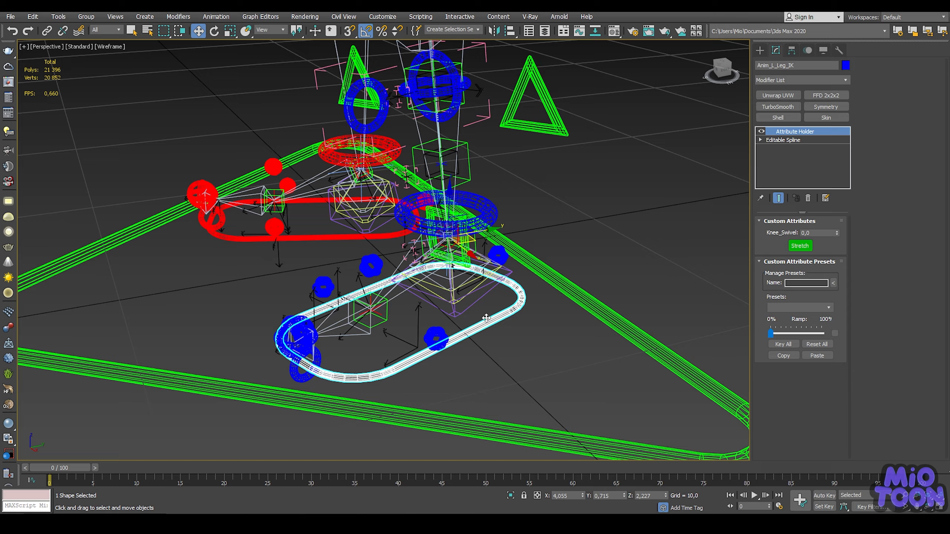
middle_click_drag(463, 275, 562, 269, "alt")
scroll(448, 263, "up", 5)
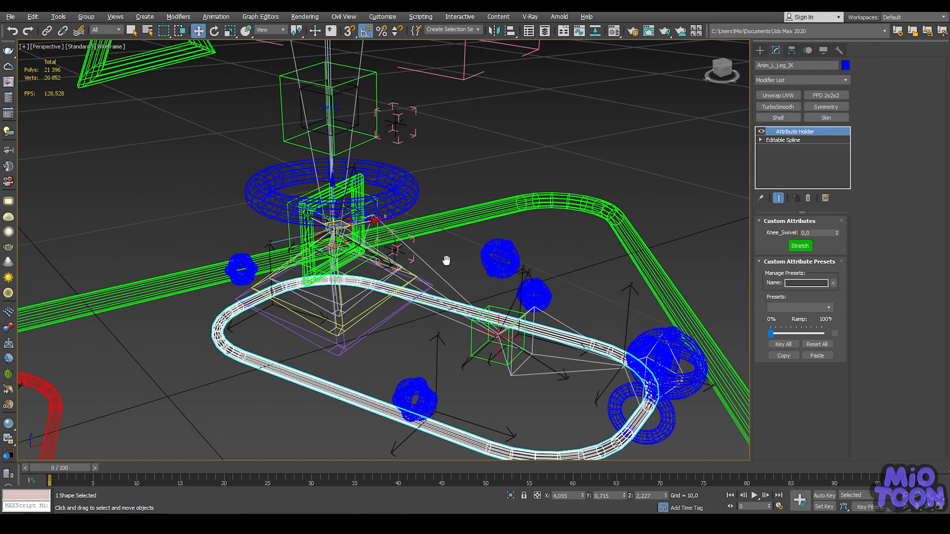
middle_click_drag(448, 261, 465, 257)
left_click_drag(837, 232, 557, 163)
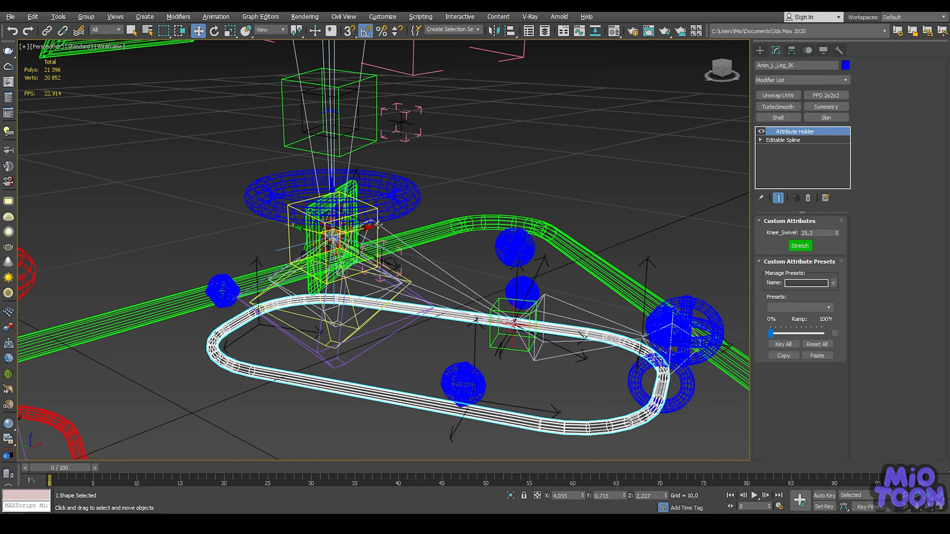
middle_click_drag(520, 204, 353, 221, "alt")
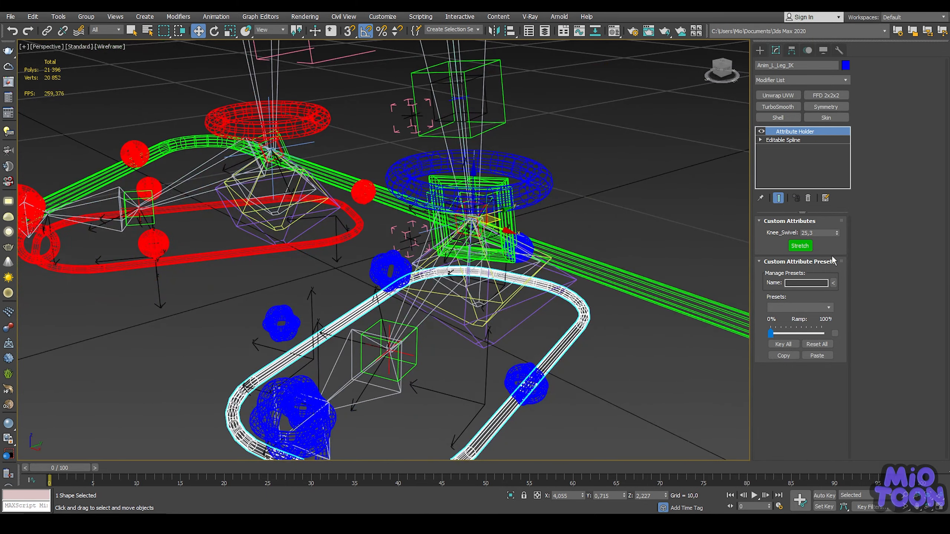
left_click_drag(837, 233, 798, 246)
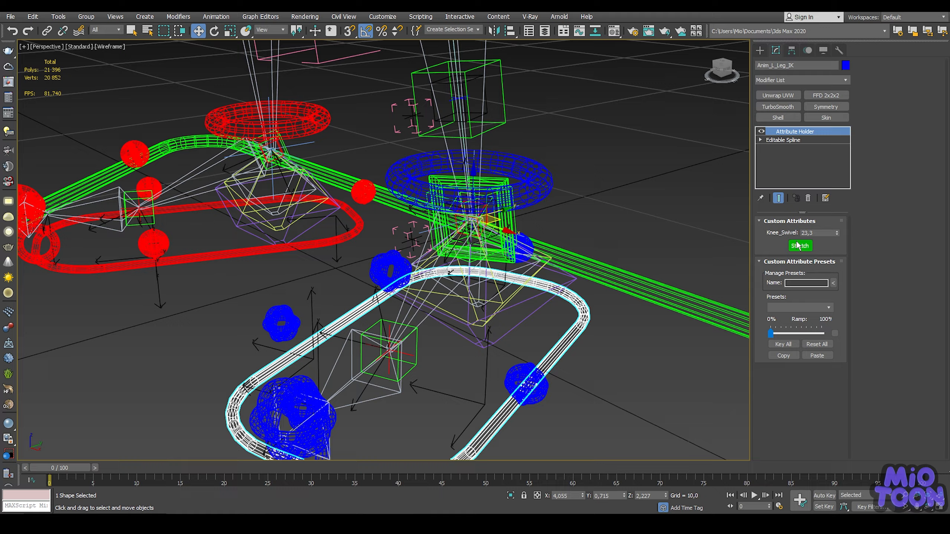
right_click(837, 234)
Step: Set up parameter wiring from L_Shin_Flexi_Cnt_Start's Zero Euler Y Rotation to the Y Rotation of L_Shin_Flexi_UpVct_A_GRP
middle_click_drag(537, 261, 481, 264)
left_click(474, 258)
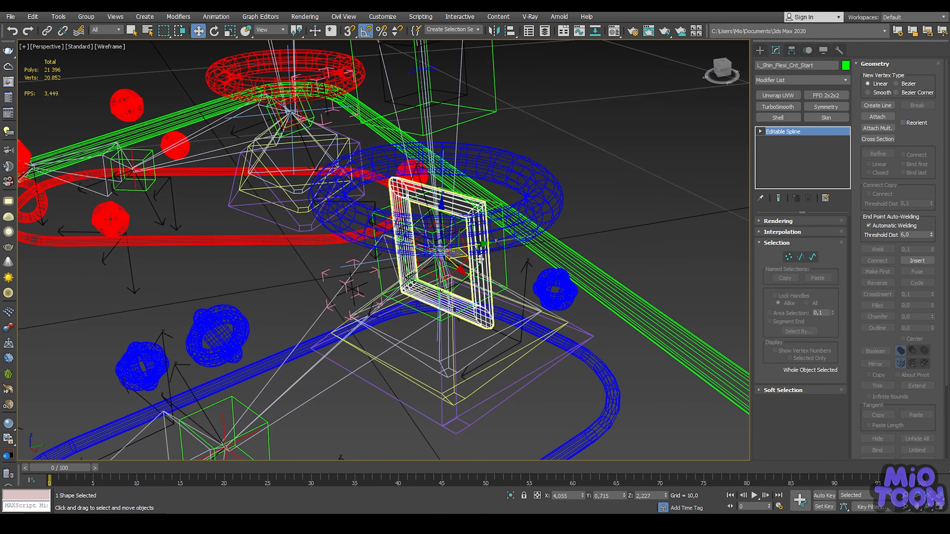
right_click(477, 256)
left_click(505, 351)
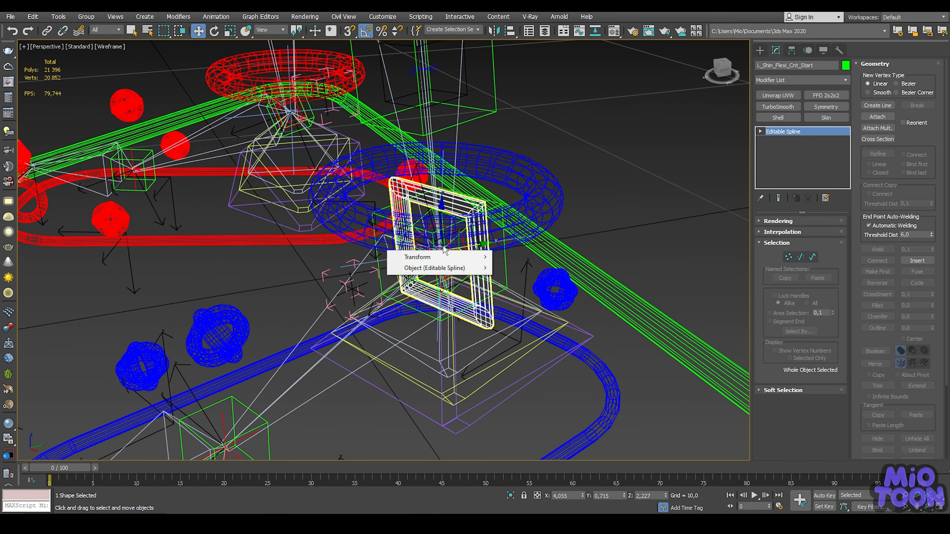
mouse_move(458, 258)
mouse_move(531, 268)
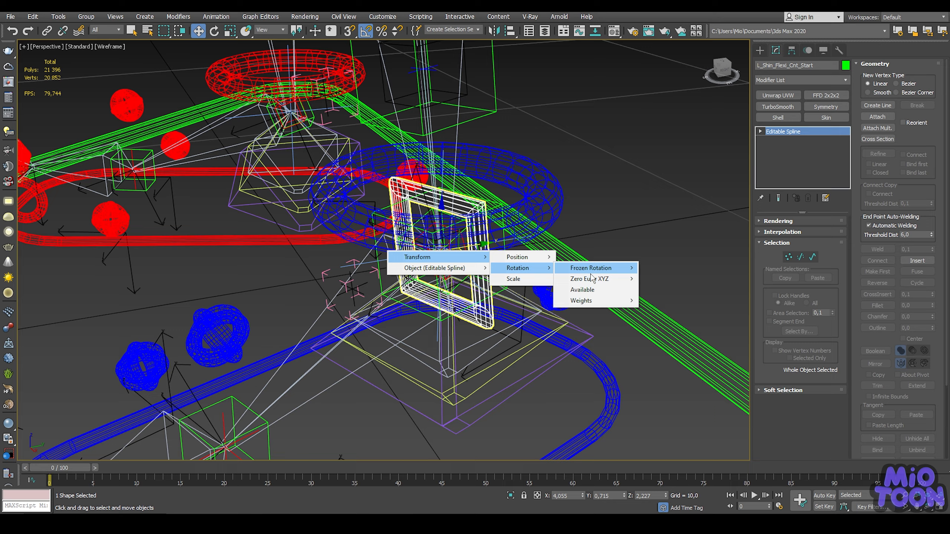
mouse_move(595, 280)
left_click(674, 290)
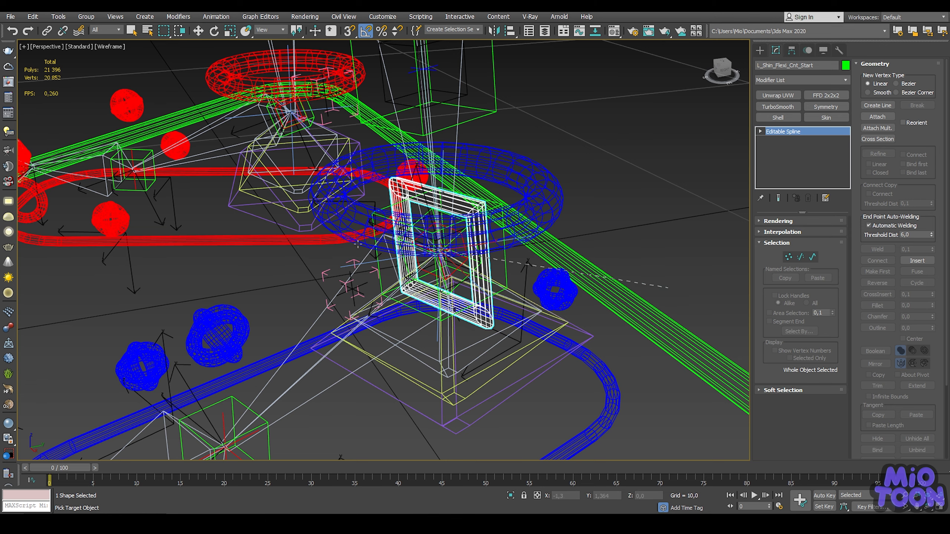
left_click(321, 274)
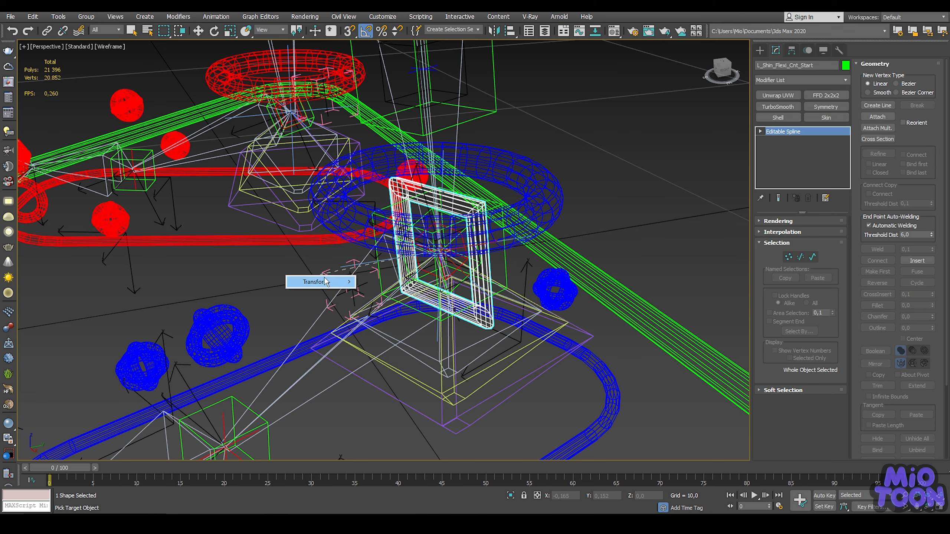
mouse_move(327, 282)
mouse_move(385, 293)
mouse_move(449, 304)
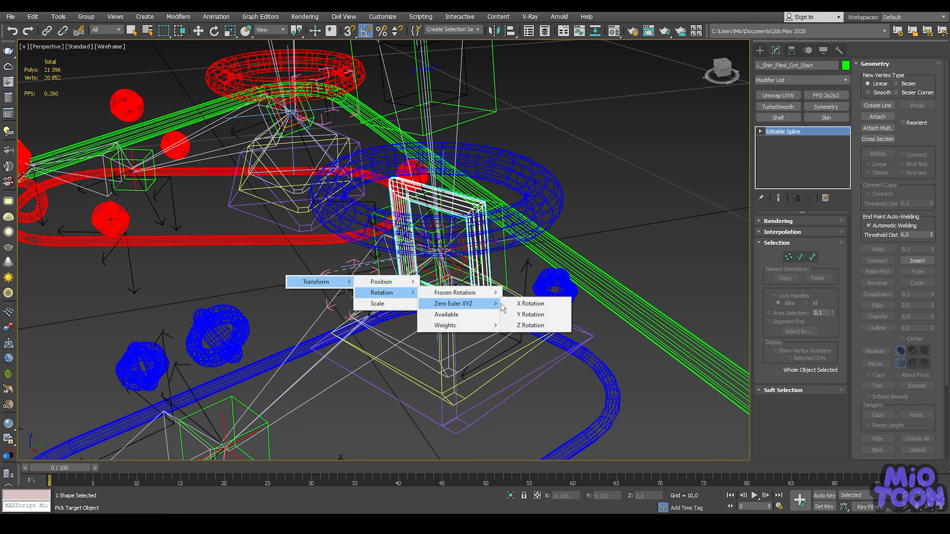
left_click(531, 316)
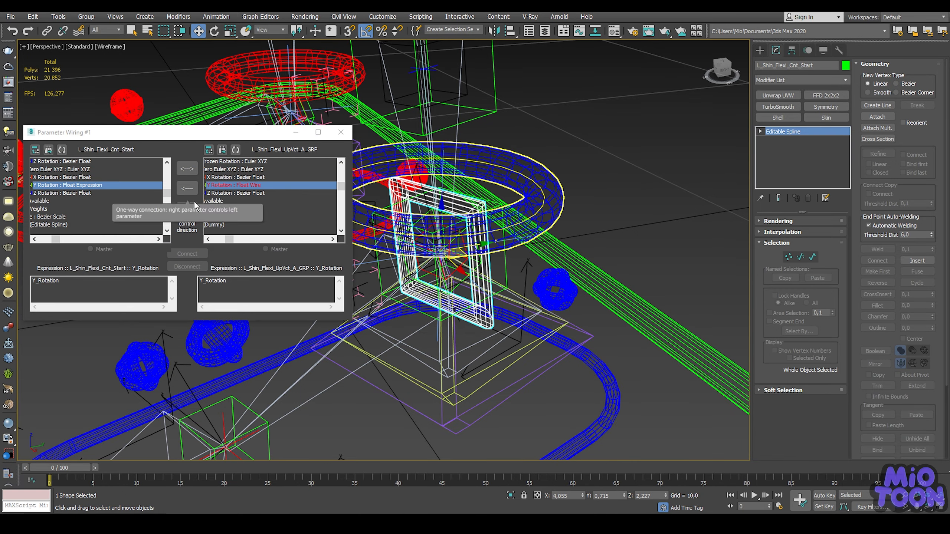
Step: Connect the wire one-way so Cnt_Start drives UpVct_A_GRP, minimize the wiring window, and test it with Anim_L_Leg_IK's Knee_Swivel
left_click(187, 210)
left_click(187, 254)
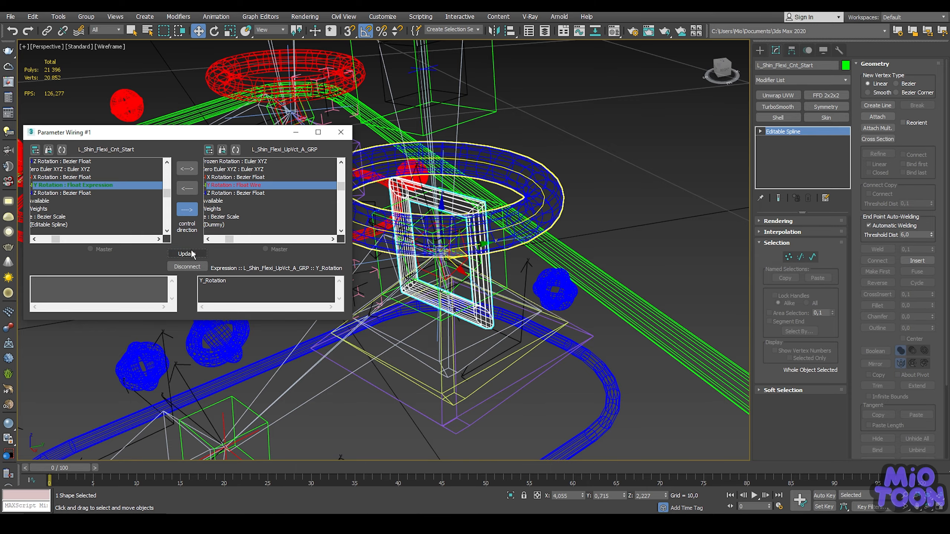
left_click(296, 133)
left_click(603, 378)
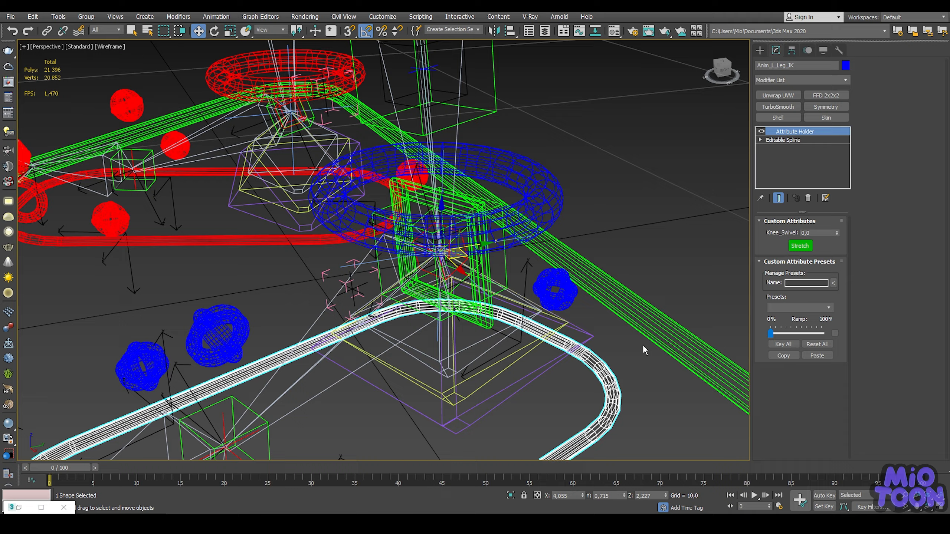
left_click_drag(837, 234, 793, 393)
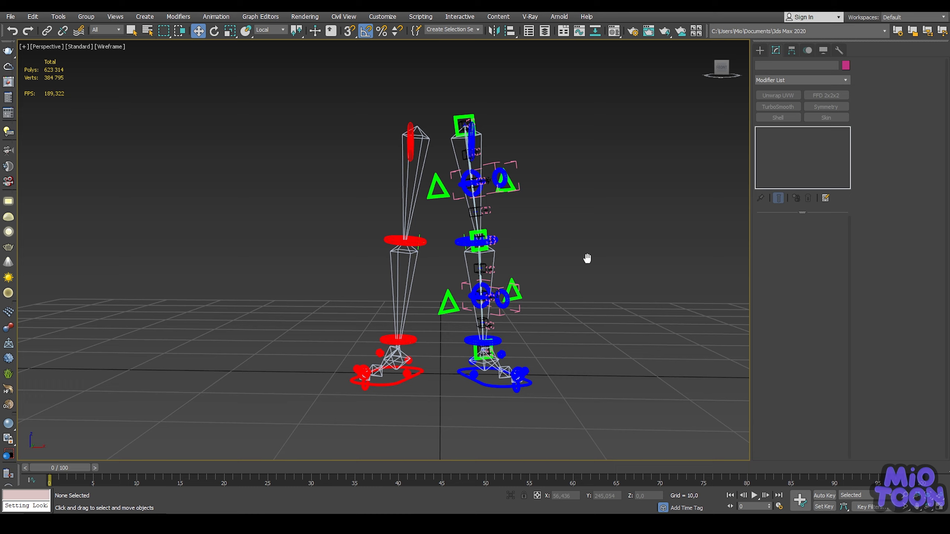
Step: Move the Anim_L_Leg_IK control far forward and down from the hip to stretch the whole left leg
middle_click_drag(587, 259, 495, 299, "alt")
left_click(487, 429)
scroll(432, 317, "down", 4)
middle_click_drag(433, 317, 486, 296)
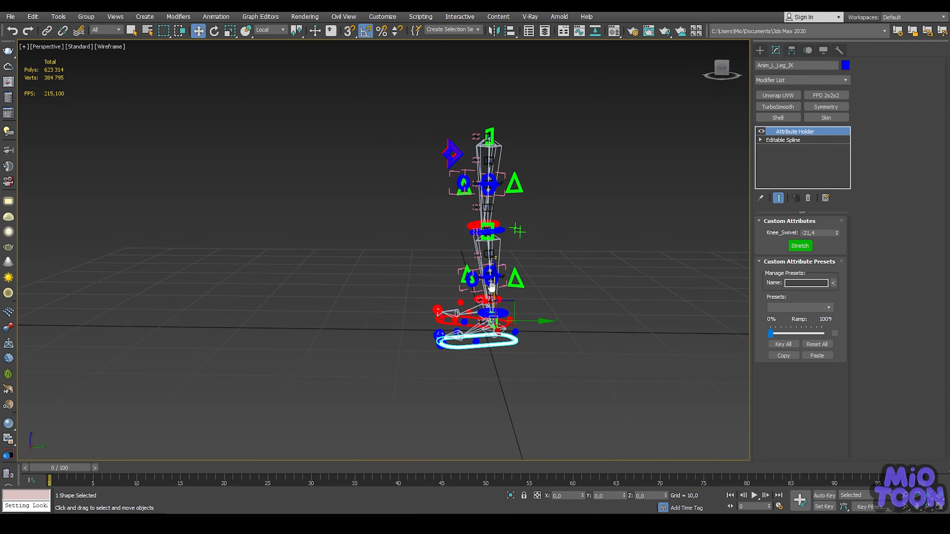
left_click_drag(507, 302, 212, 382)
middle_click_drag(212, 382, 306, 280)
left_click_drag(301, 289, 349, 368)
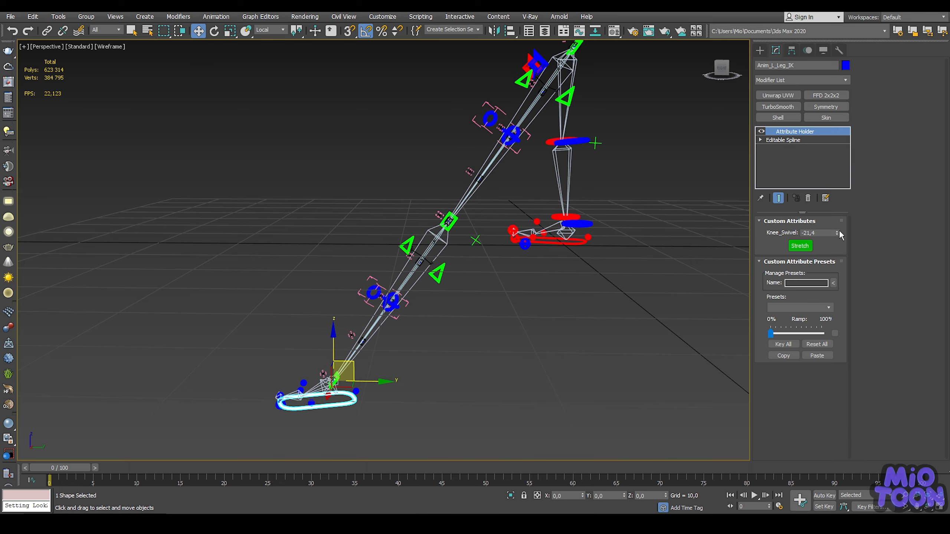
Step: Swing the stretched leg's Knee_Swivel through about 15.5 and select the L_Thigh_Flexi_Mid_Bend_GRP helper
left_click_drag(838, 235, 837, 219)
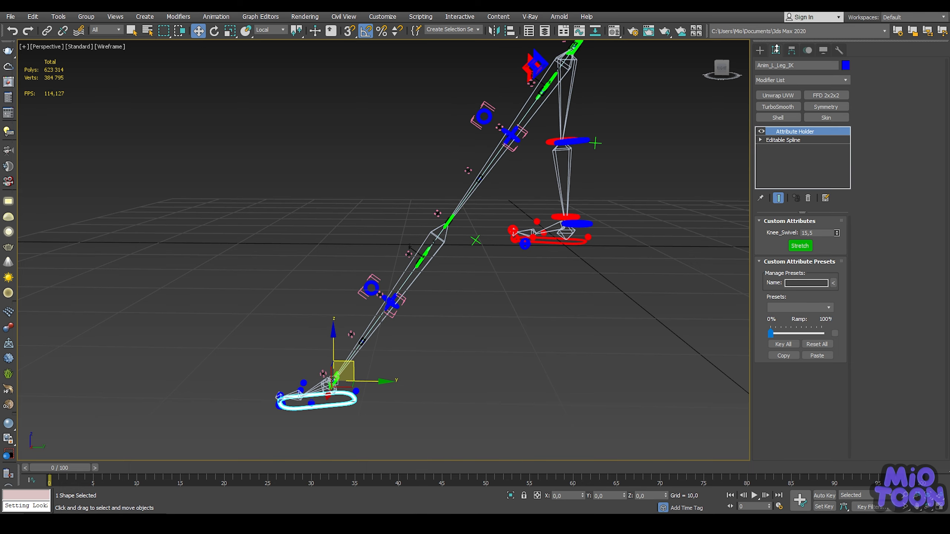
left_click_drag(777, 49, 739, 257)
middle_click_drag(542, 206, 466, 177, "alt")
left_click(442, 106)
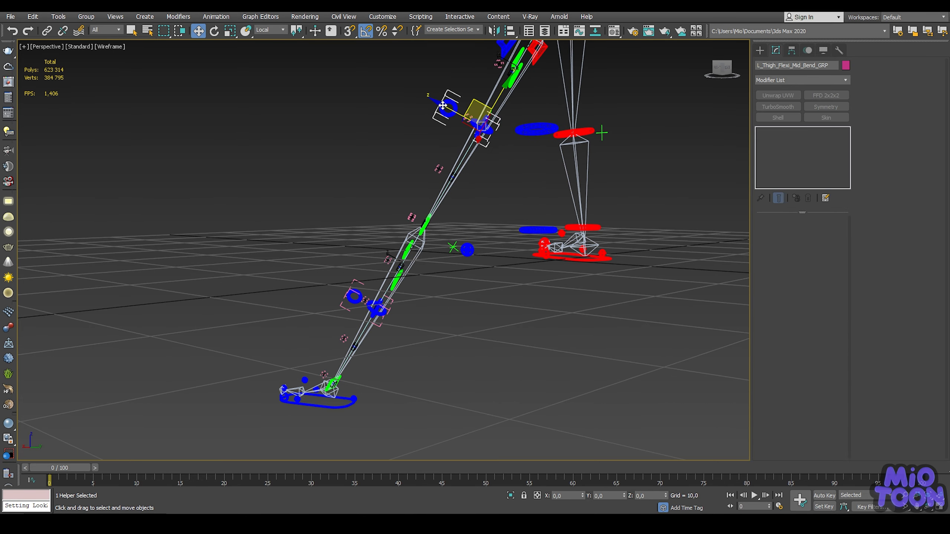
Step: Select the Anim_L_Thigh_Flexi_Mid_Bend control and move it up and away from the thigh to test the bend
left_click(481, 109)
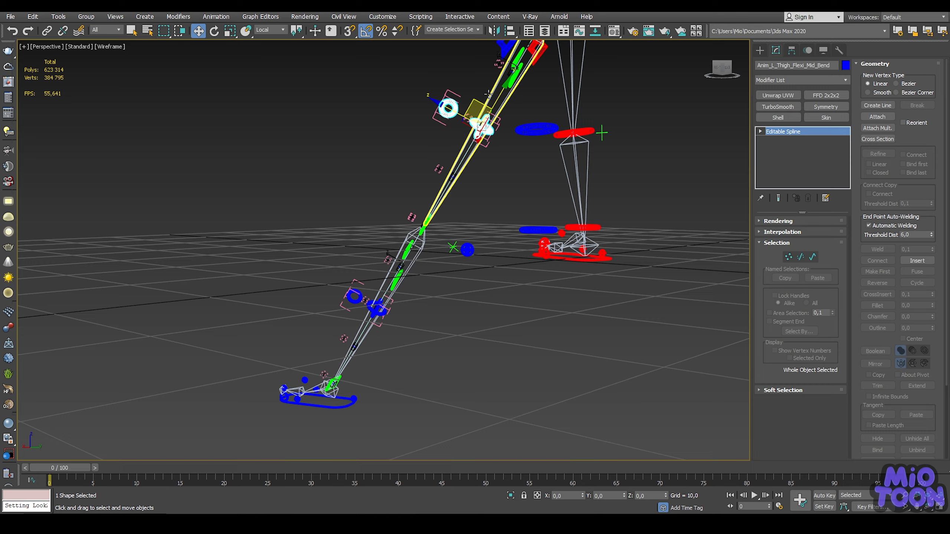
left_click_drag(481, 108, 376, 53)
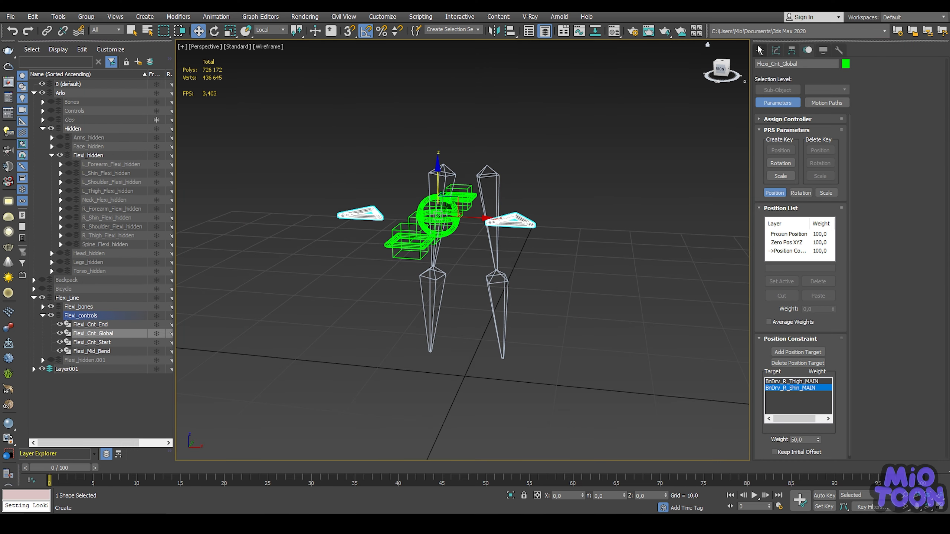
Step: Create a Point helper and align its pivot position and orientation on all axes to the BnDrv_R_Thigh_MAIN bone
left_click(760, 50)
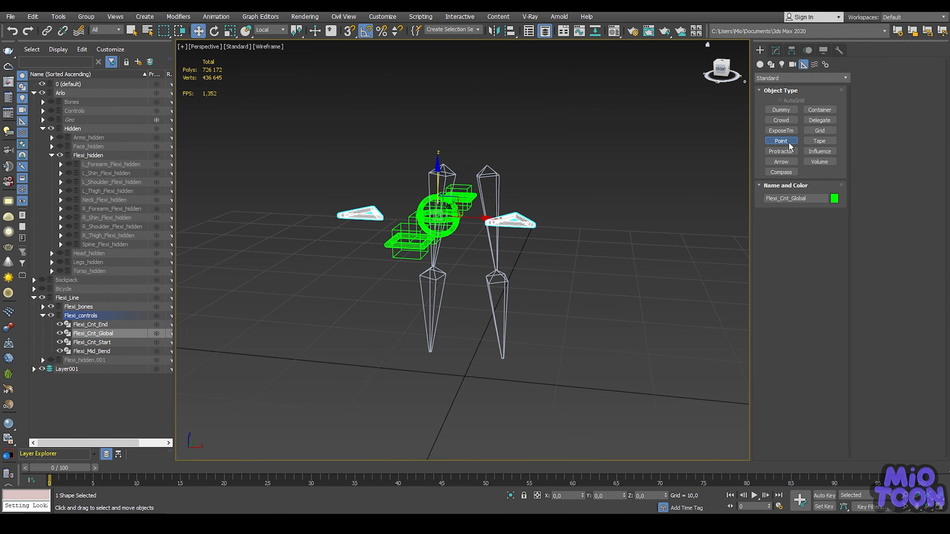
left_click(553, 389)
key("alt+a")
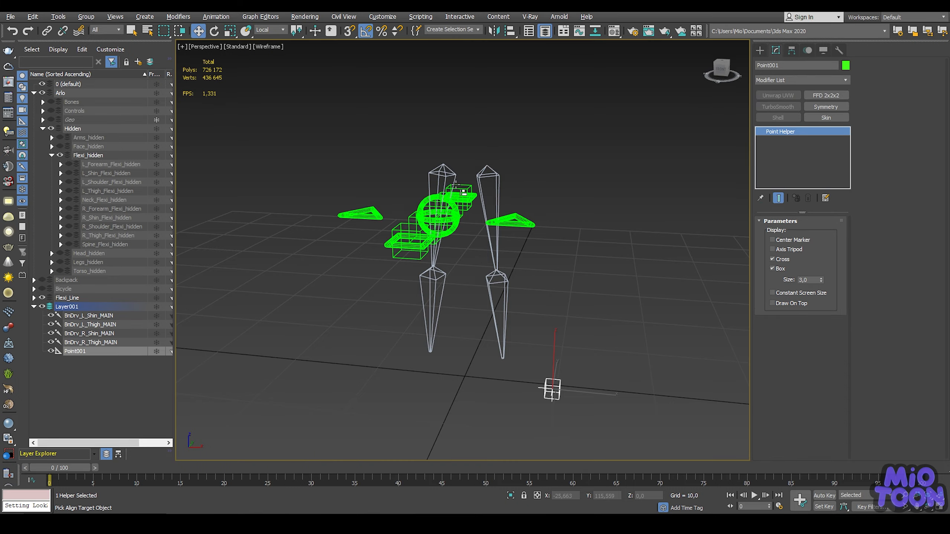
left_click(456, 182)
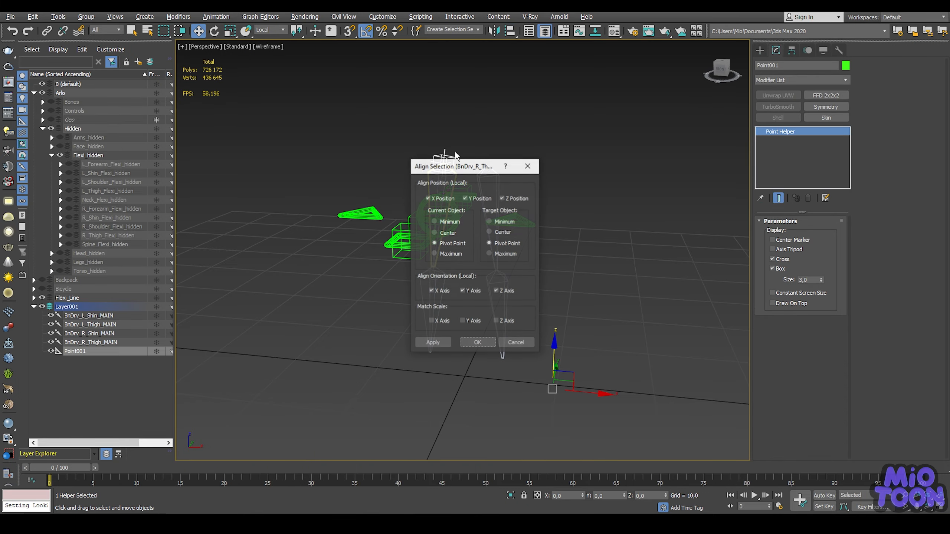
left_click(480, 344)
Step: Move the Point001 helper along its local Z axis to the outer side of the right thigh
mouse_move(473, 180)
middle_mouse_down()
mouse_move(469, 197)
mouse_move(496, 189)
mouse_move(484, 192)
middle_mouse_up()
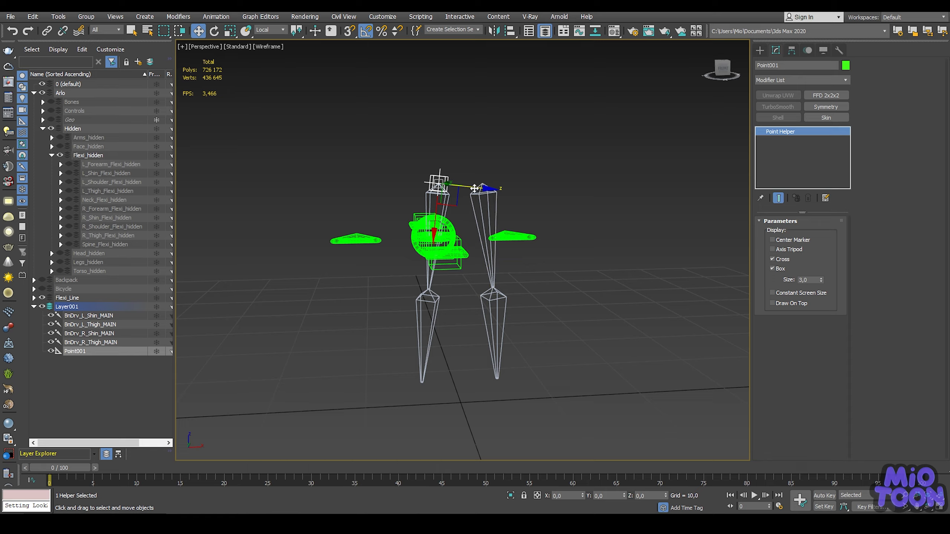
left_click_drag(474, 189, 530, 198)
mouse_move(449, 171)
middle_mouse_down("alt")
mouse_move(361, 167)
mouse_move(430, 168)
middle_mouse_up("alt")
left_click_drag(540, 195, 432, 182)
middle_click_drag(480, 217, 541, 188)
Step: Add a LookAt constraint to Flexi_Cnt_Global with the BnDrv_R_Thigh_MAIN bone as its target
left_click(556, 207)
right_click(559, 193, "alt")
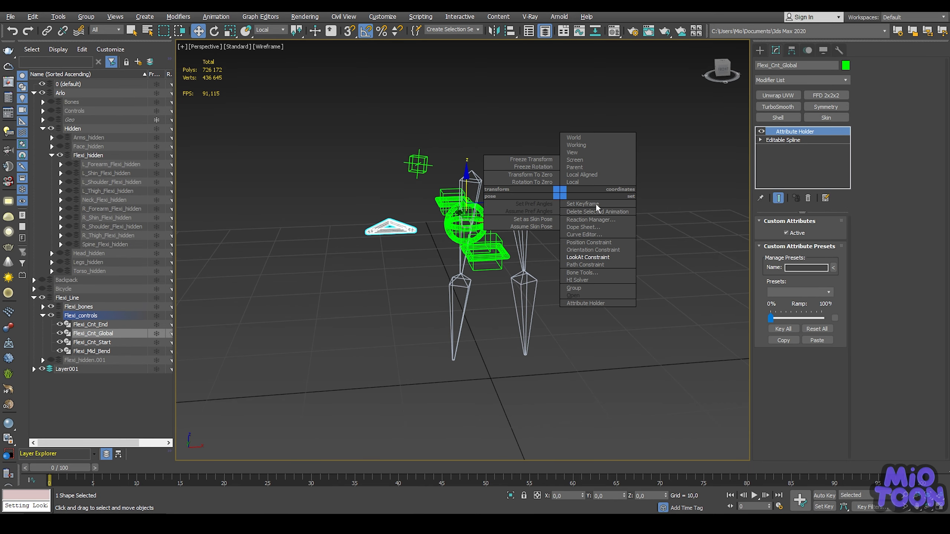
left_click(599, 258)
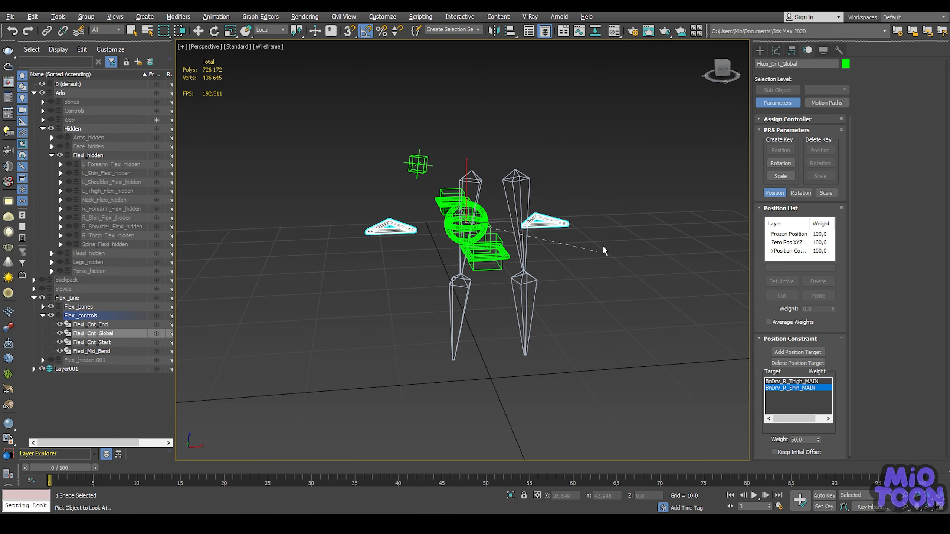
left_click(481, 181)
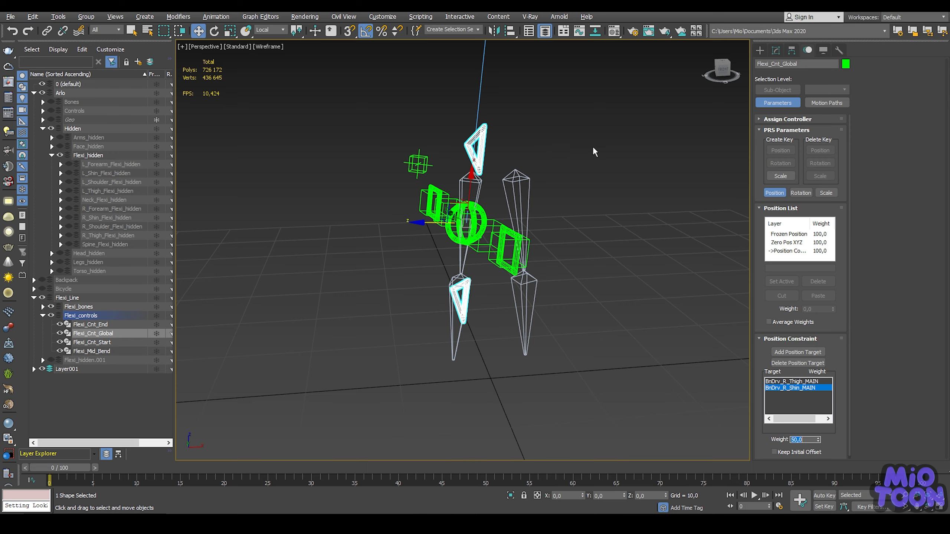
Step: Set the constraint's LookAt axis to Y and its upnode control to LookAt, with the outer-side Point001 as upnode instead of World
left_click(801, 193)
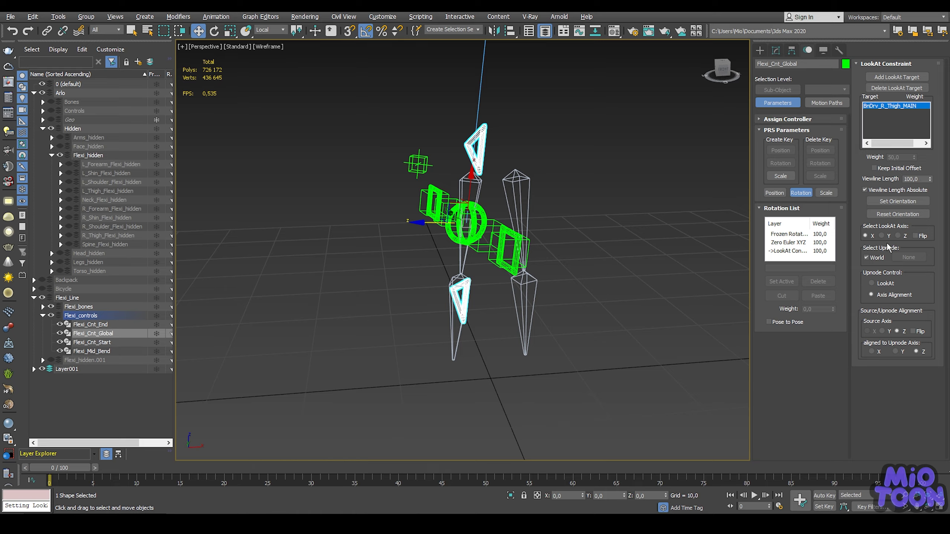
left_click(882, 235)
left_click(872, 283)
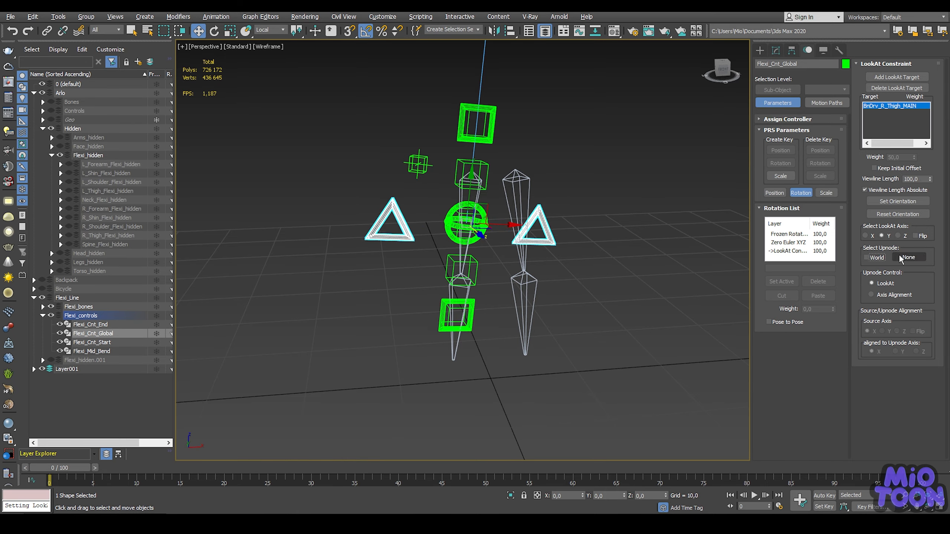
left_click(901, 258)
left_click(424, 161)
middle_click_drag(442, 155, 492, 143, "alt")
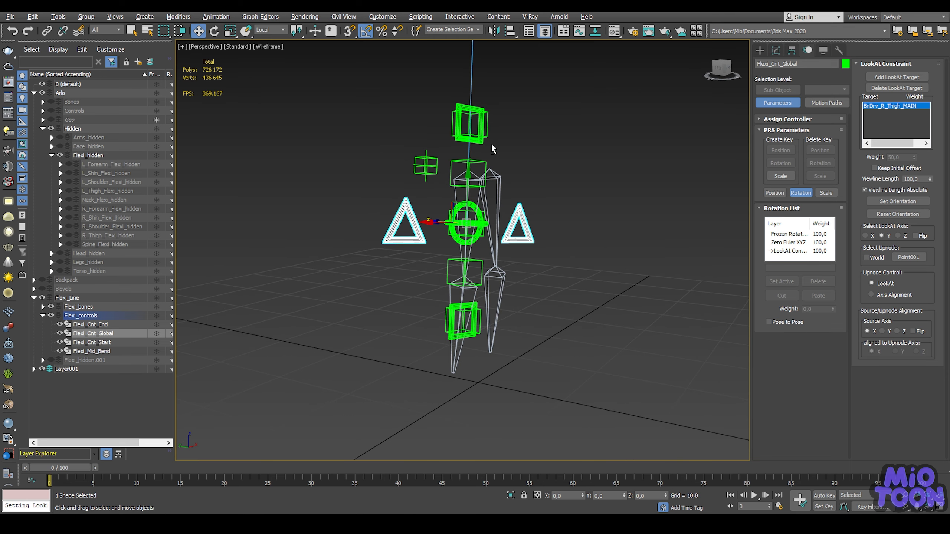
Step: Show the Flexi_hidden.001 and L_Thigh_Flexi_hidden layers and compare the up-vector direction of both rigs
left_click(50, 360)
middle_click_drag(391, 178, 439, 170, "alt")
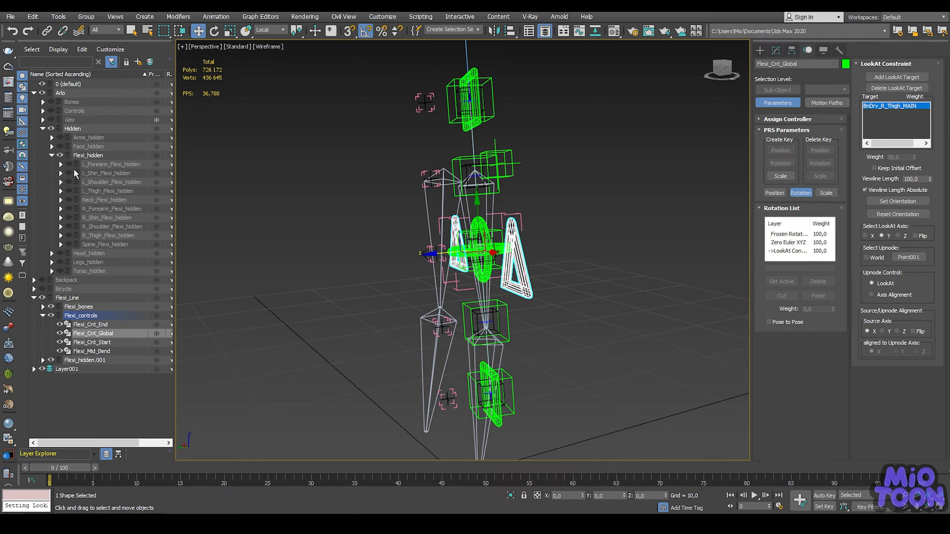
left_click(70, 191)
middle_click_drag(429, 217, 296, 203, "alt")
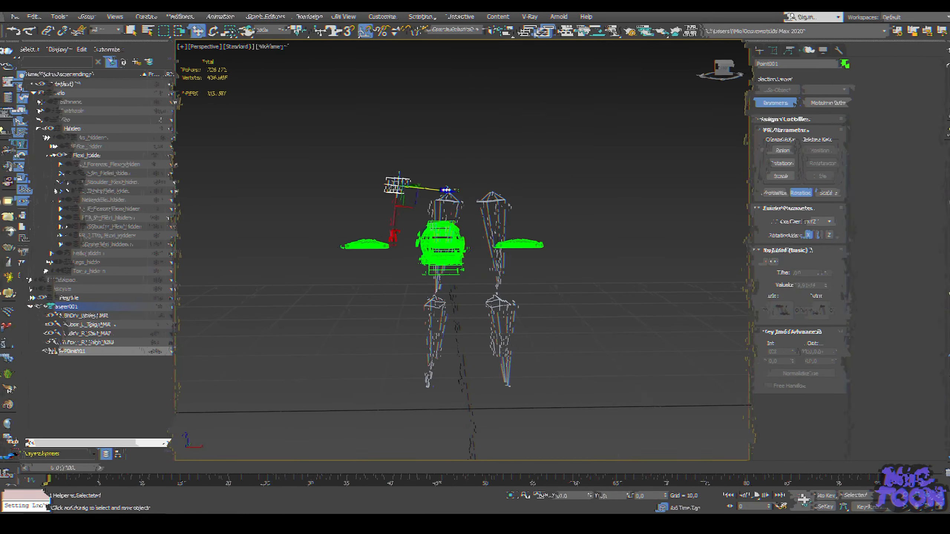
Step: Move Point001 along its local Z axis across to the left thigh and LookAt-constrain Flexi_Cnt_Global to BnDrv_R_Thigh_MAIN
left_click_drag(444, 190, 539, 213)
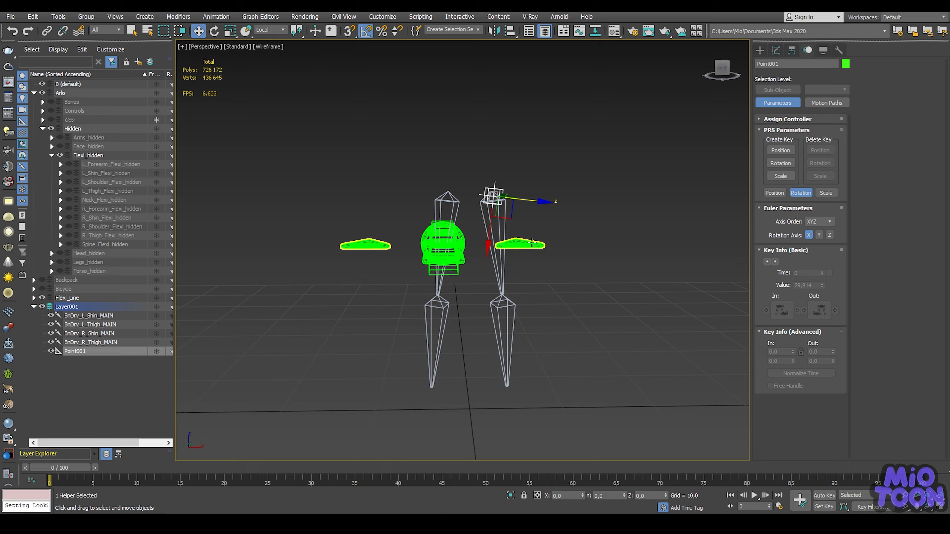
left_click(513, 244)
right_click(475, 223, "alt")
left_click(505, 287)
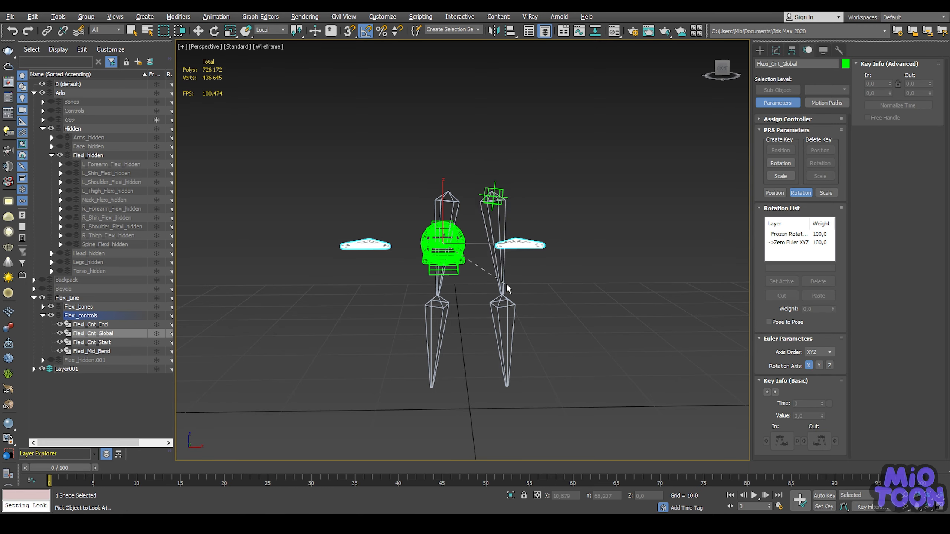
left_click(458, 210)
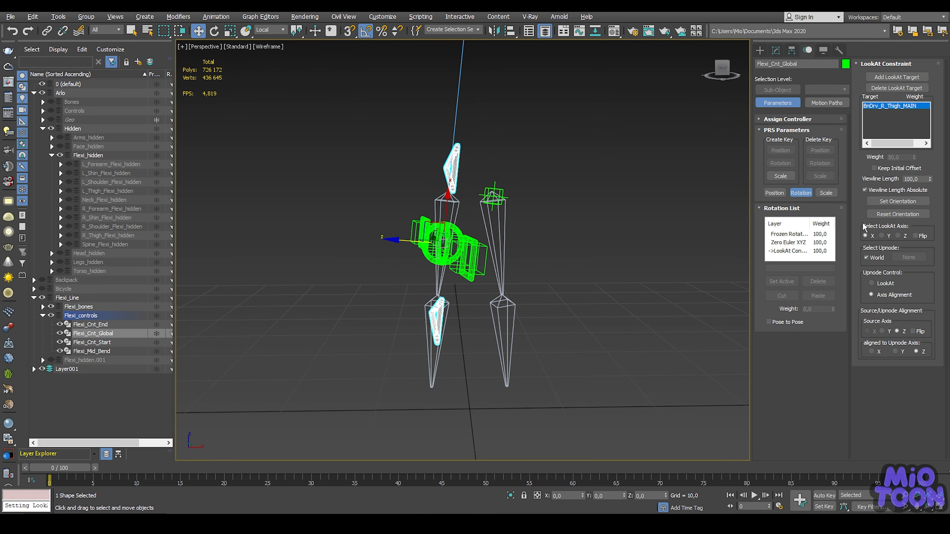
Step: Set the new constraint's LookAt axis to Y and upnode control to LookAt, turn off World, and pick Point001 as upnode
left_click(882, 235)
left_click(871, 283)
left_click(866, 257)
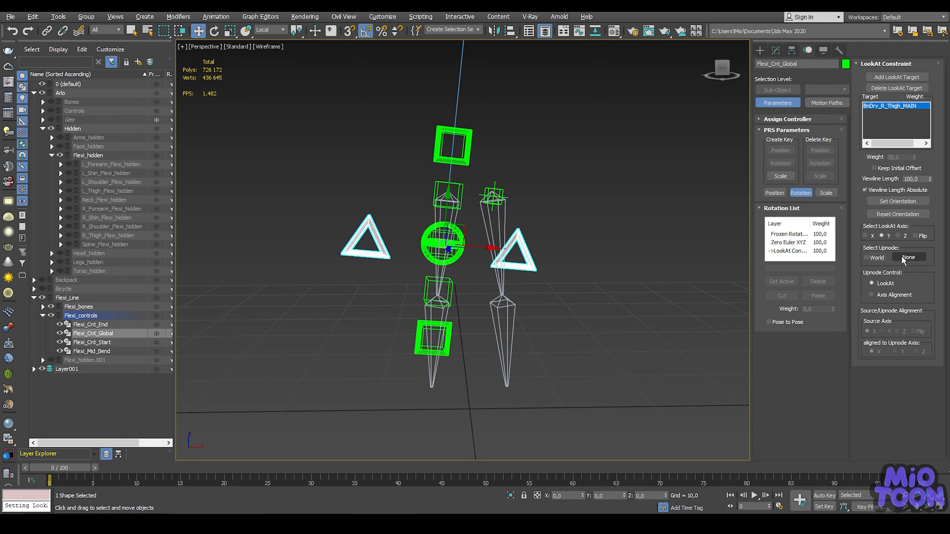
left_click(909, 258)
left_click(492, 196)
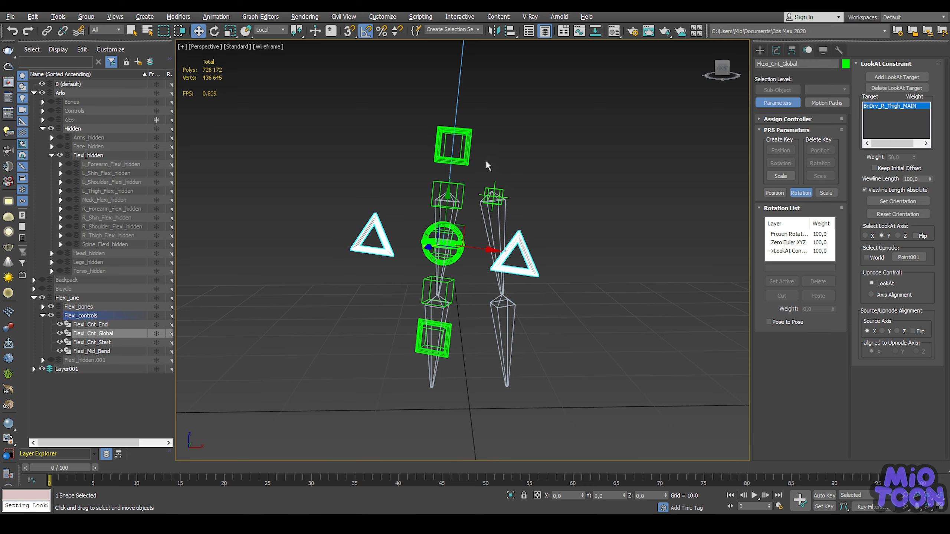
Step: Show the Flexi_hidden.001 layer and the L_Thigh_Flexi_hidden layer to check the up-vectors against the left thigh
left_click(51, 360)
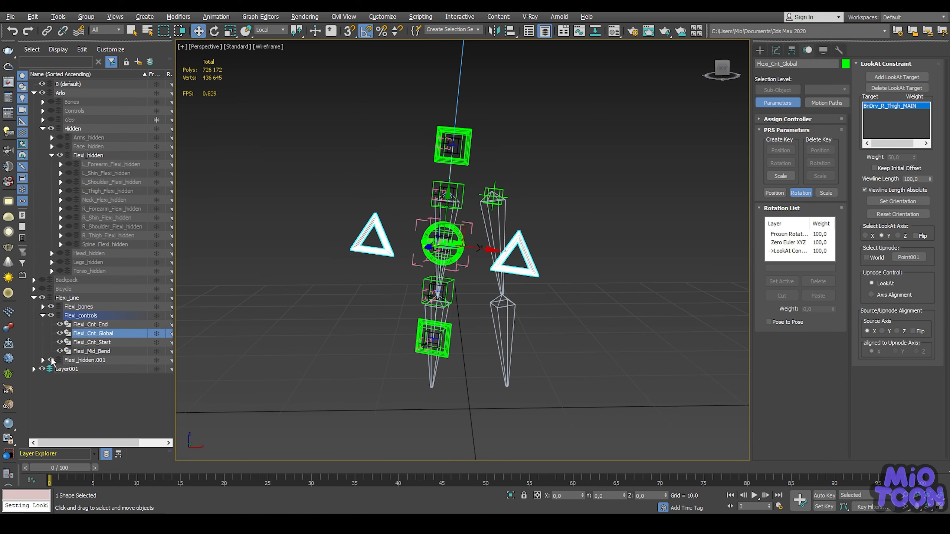
middle_click_drag(422, 193, 373, 177, "alt")
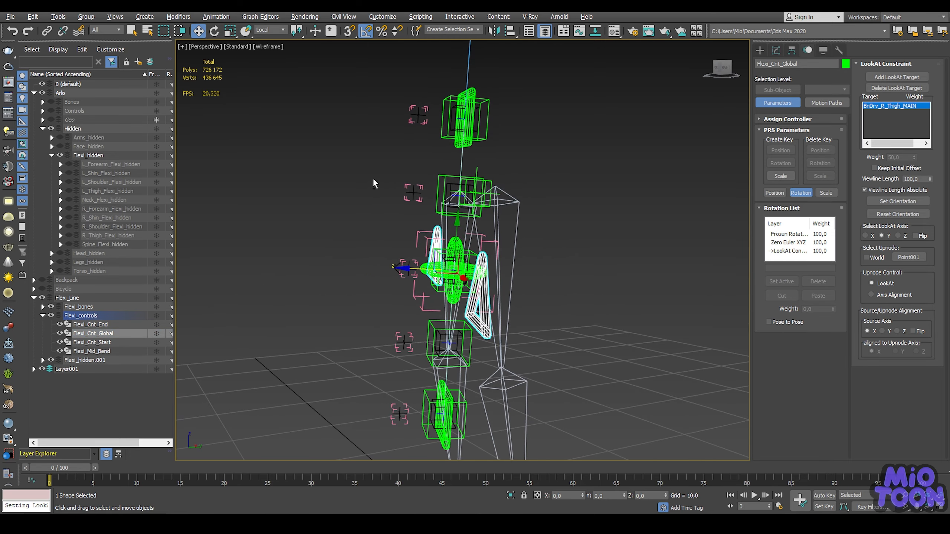
left_click(69, 192)
middle_click_drag(429, 228, 475, 184, "alt")
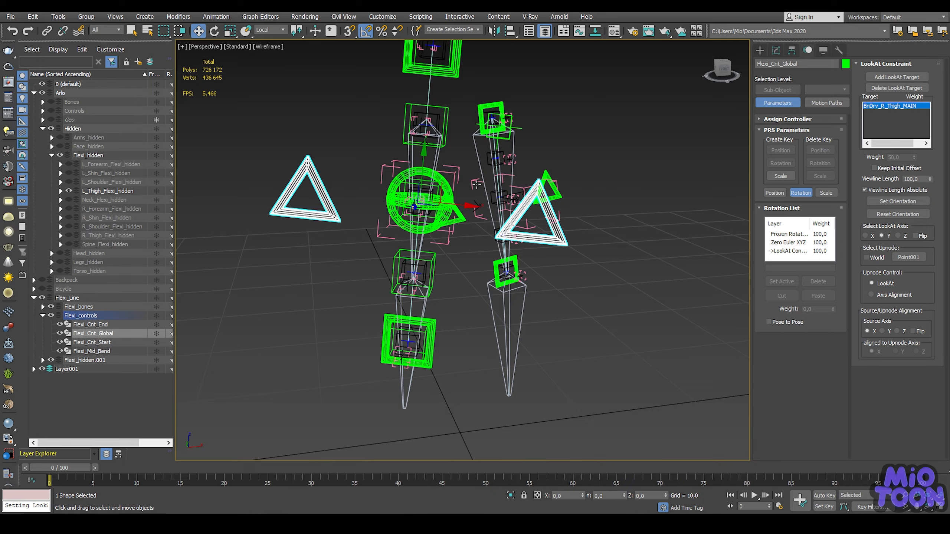
Step: Uniformly scale Flexi_Cnt_Global down to 53,898 to match the scale of L_Thigh_Flexi_Cnt_Global
key("r")
left_click_drag(414, 198, 418, 240)
middle_click_drag(430, 208, 478, 199, "alt")
left_click(566, 205)
middle_click_drag(585, 202, 578, 176)
left_click(572, 495)
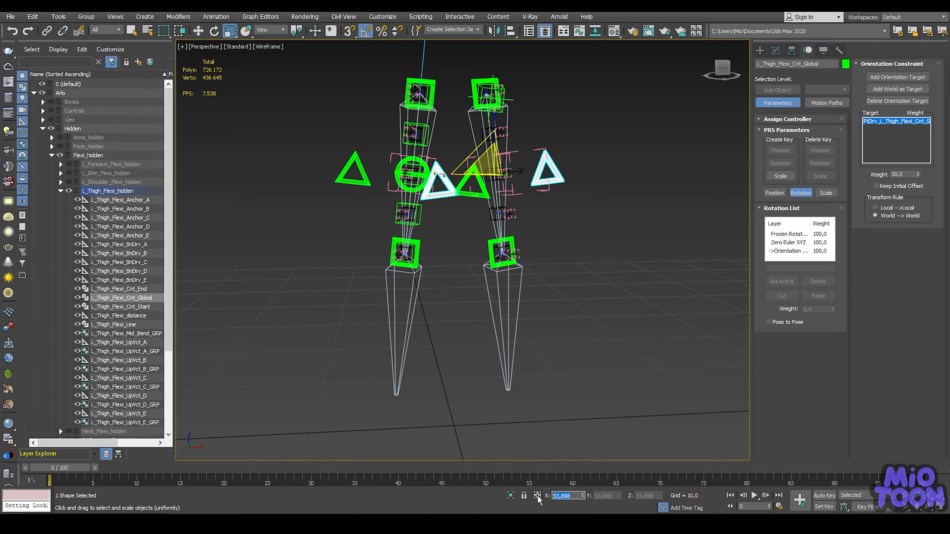
left_click(370, 183)
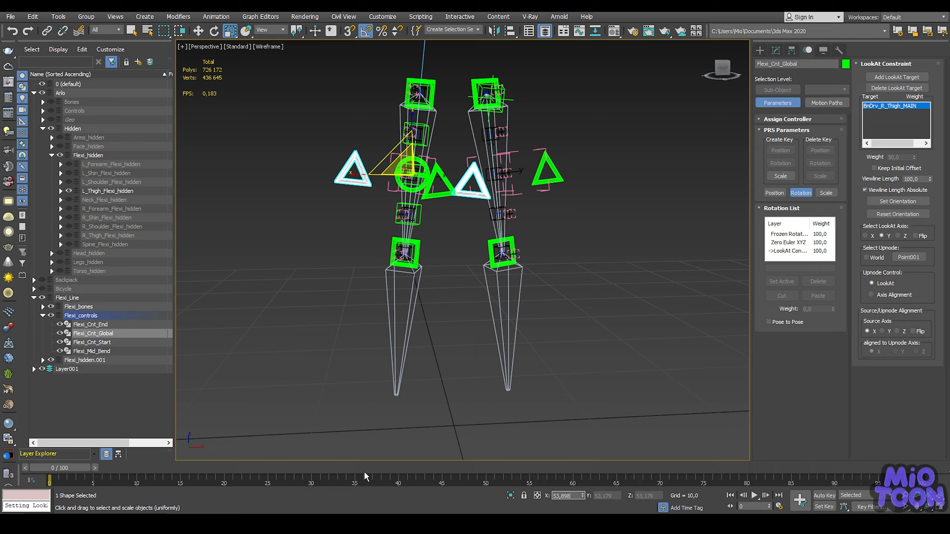
Step: Try a larger scale of about 104 on Flexi_Cnt_Global, and undo it
middle_click_drag(443, 224, 420, 281)
left_click_drag(381, 233, 595, 480)
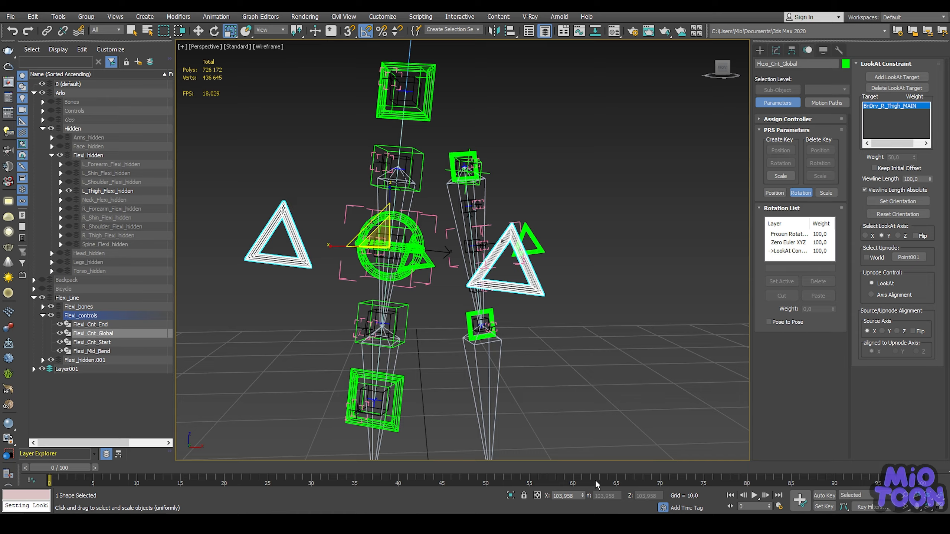
key("ctrl+z")
middle_click_drag(463, 323, 478, 217)
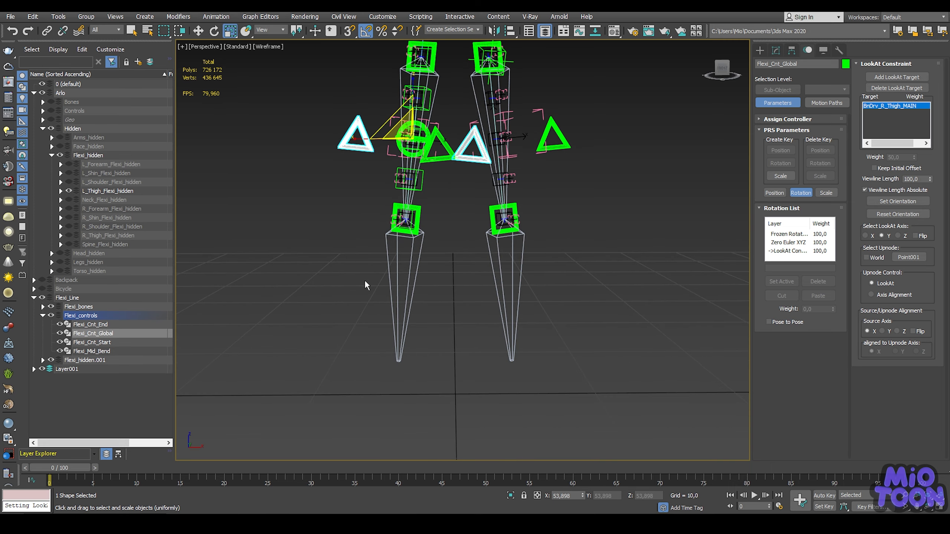
middle_click_drag(578, 296, 610, 325)
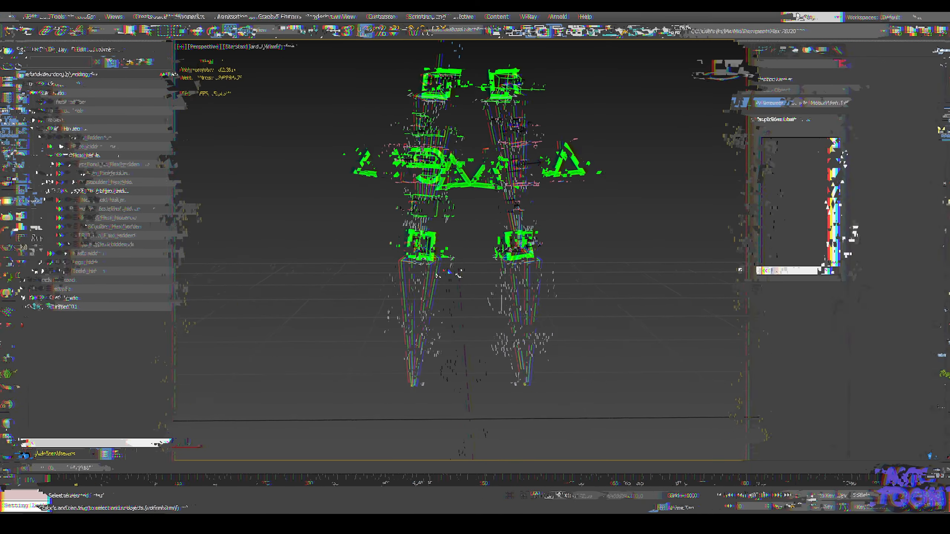
Step: Show the R_Shin_Flexi_hidden layer and select the R_Shin_Flexi_Cnt_Start control at the right ankle
middle_click_drag(443, 268, 453, 250)
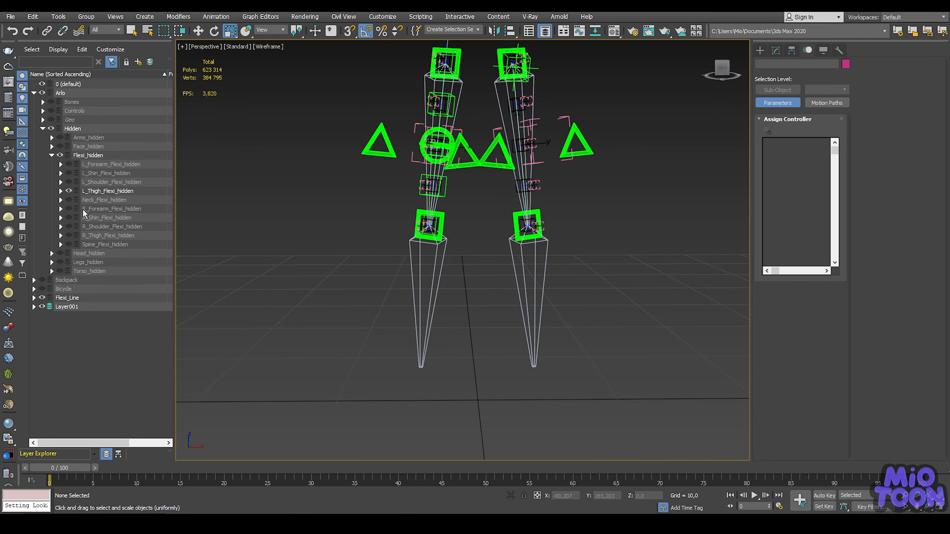
left_click(68, 218)
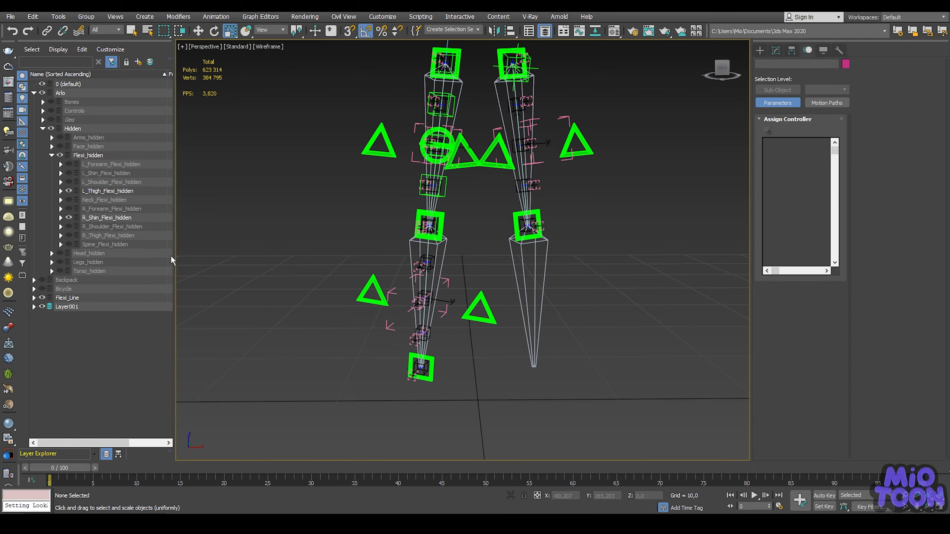
scroll(453, 373, "up", 4)
left_click(431, 376)
scroll(442, 296, "up", 3)
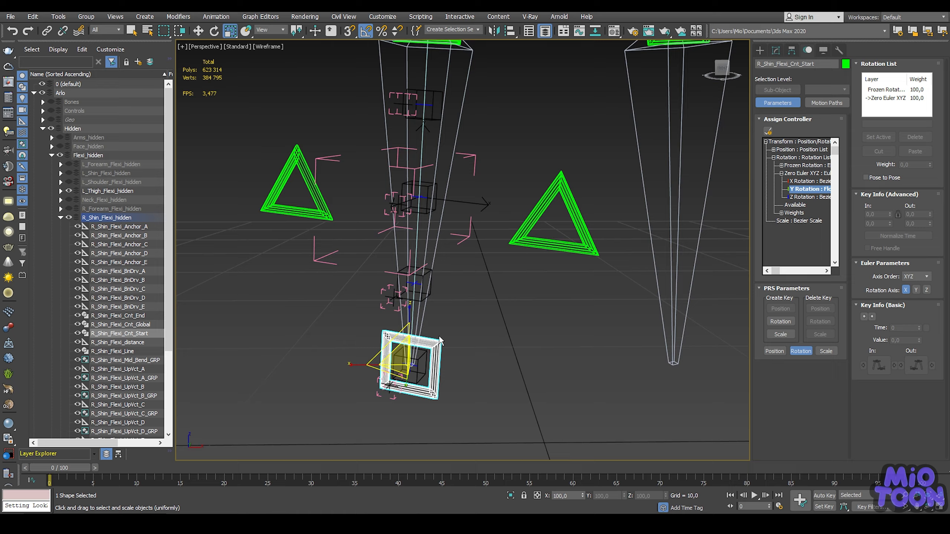
Step: Open the Y Rotation expression of R_Shin_Flexi_UpVct_A_GRP and examine its fk_twist term
right_click(807, 195)
left_click(841, 275)
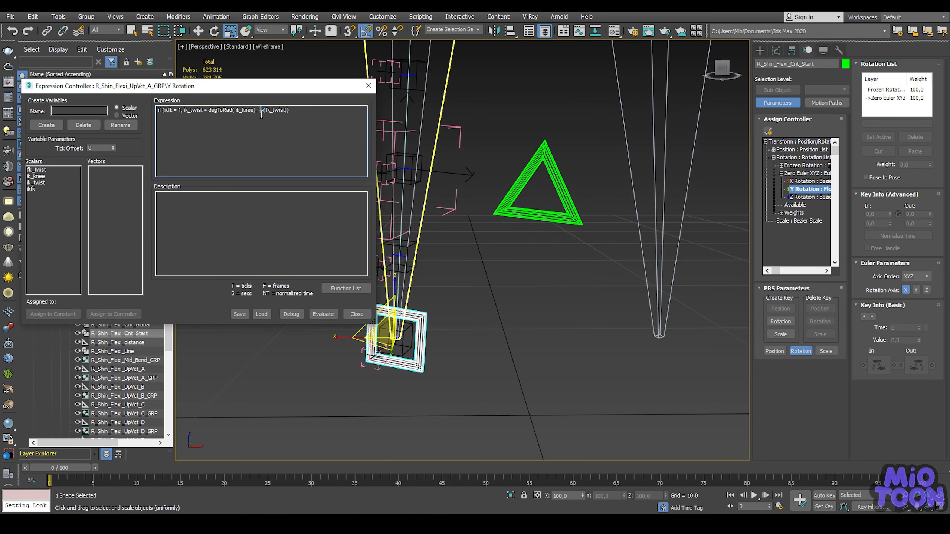
left_click_drag(265, 117, 288, 118)
left_click(287, 126)
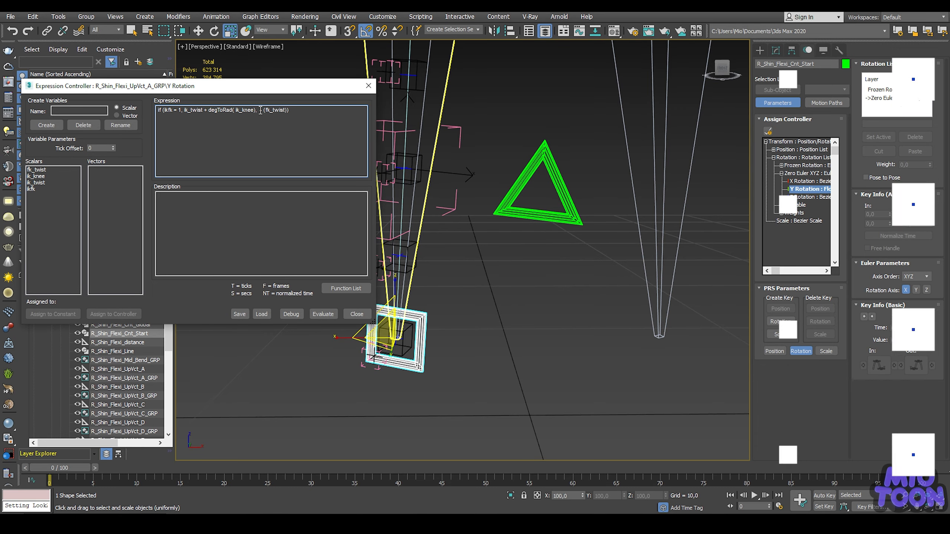